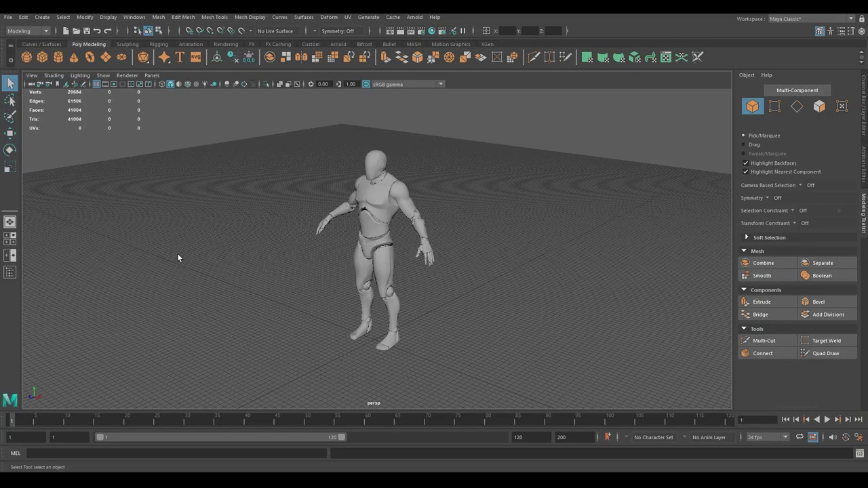
Orbit around the reference figure and tall pillar, deselect it, and return to perspective view.
alt+drag(177, 253, 218, 256)
alt+drag(428, 344, 378, 304)
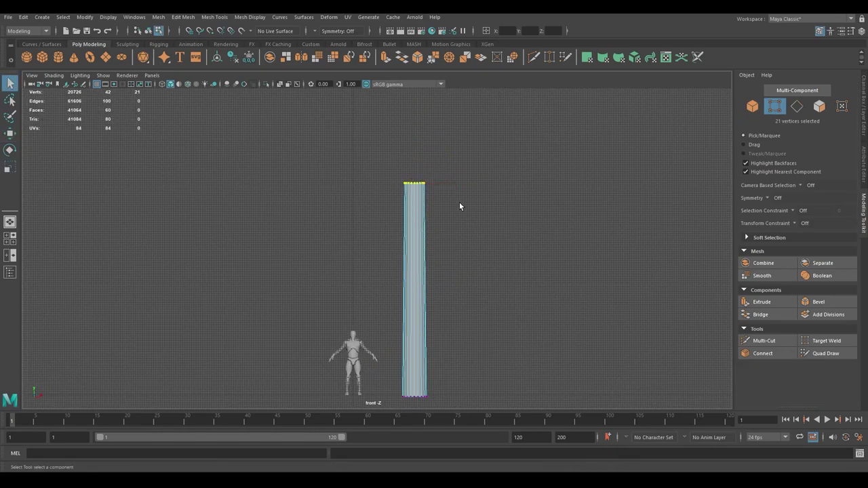
click(448, 288)
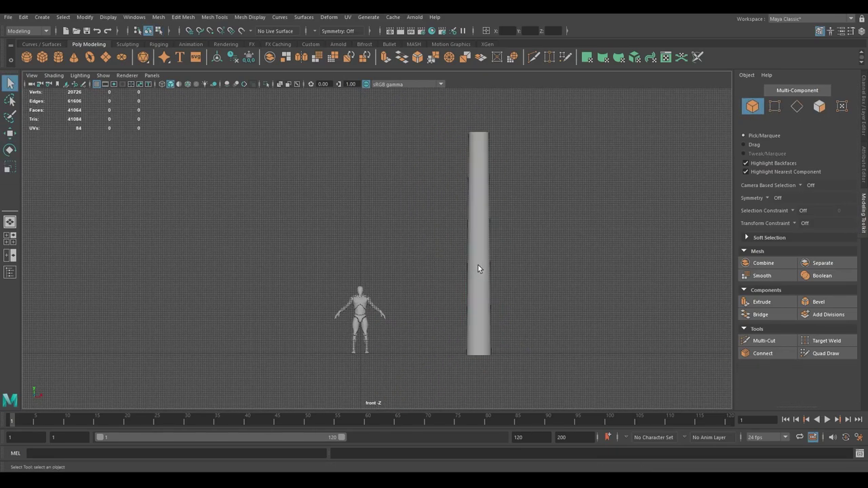
key(space)
scroll(414, 259, up, 3)
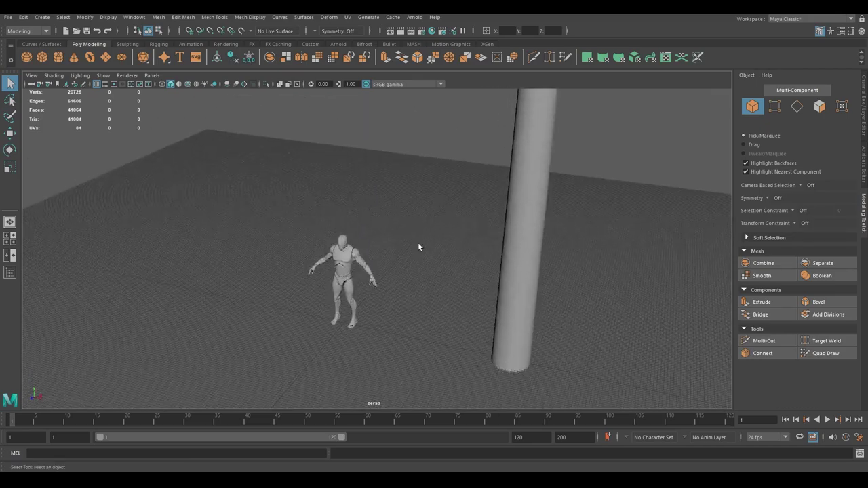
Place the small cube at the pillar base and extrude its top face into a tall box.
key(w)
mouse_move(358, 328)
mouse_down()
mouse_move(468, 302)
mouse_move(432, 285)
mouse_move(461, 203)
mouse_move(453, 271)
mouse_up()
click(424, 304)
key(q)
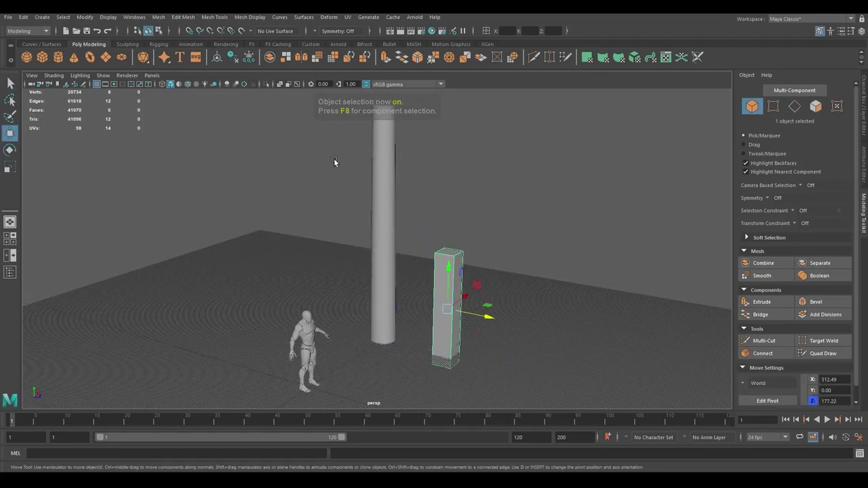
alt+drag(333, 162, 456, 261)
key(q)
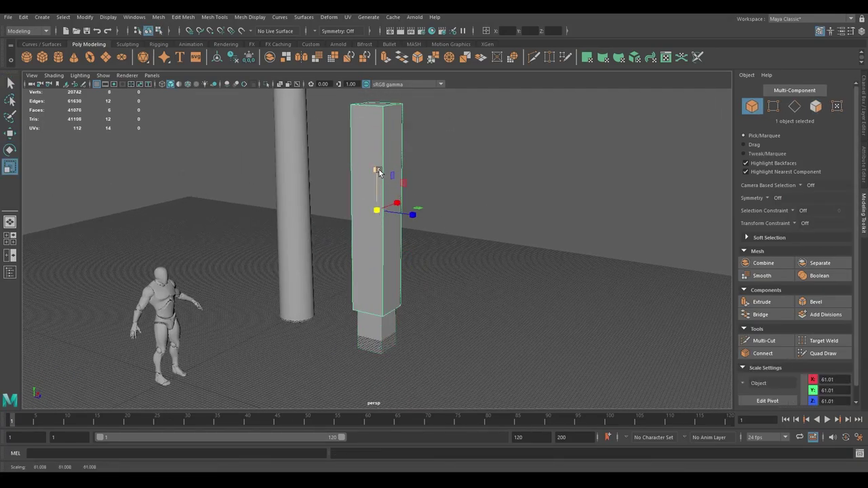
key(f)
key(q)
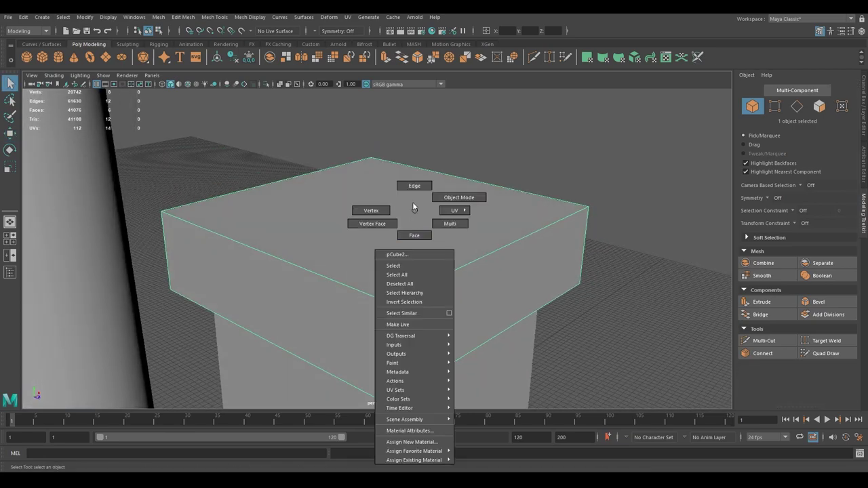
Raise the post's centre top vertex into a pointed cap.
click(414, 236)
click(420, 184)
key(w)
drag(377, 183, 380, 135)
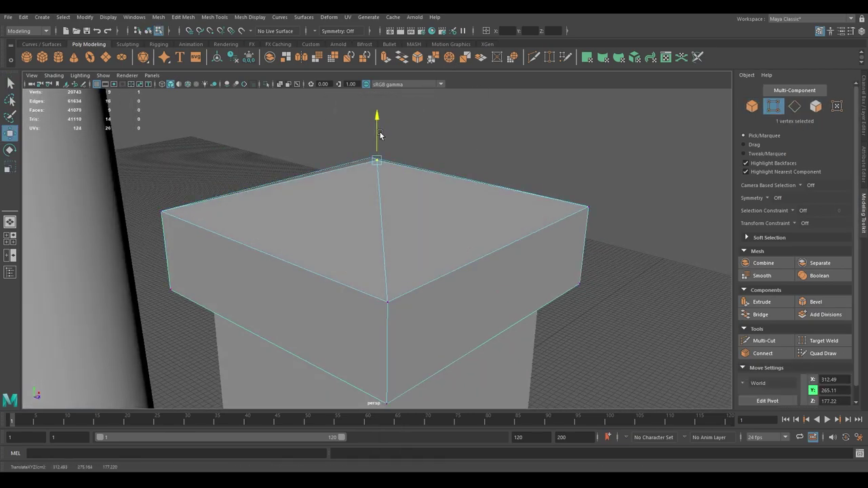
scroll(504, 134, down, 5)
click(379, 285)
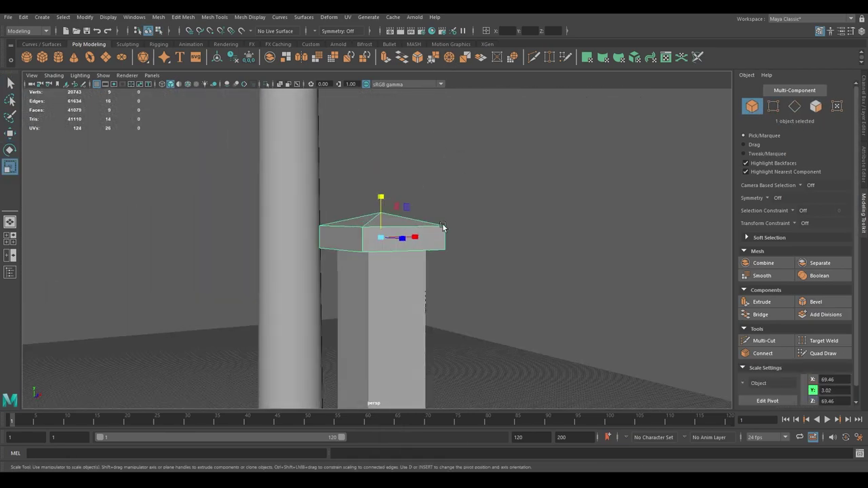
mouse_move(407, 245)
alt+mouse_down()
mouse_move(441, 256)
mouse_move(413, 275)
alt+mouse_up()
key(w)
key(q)
click(435, 263)
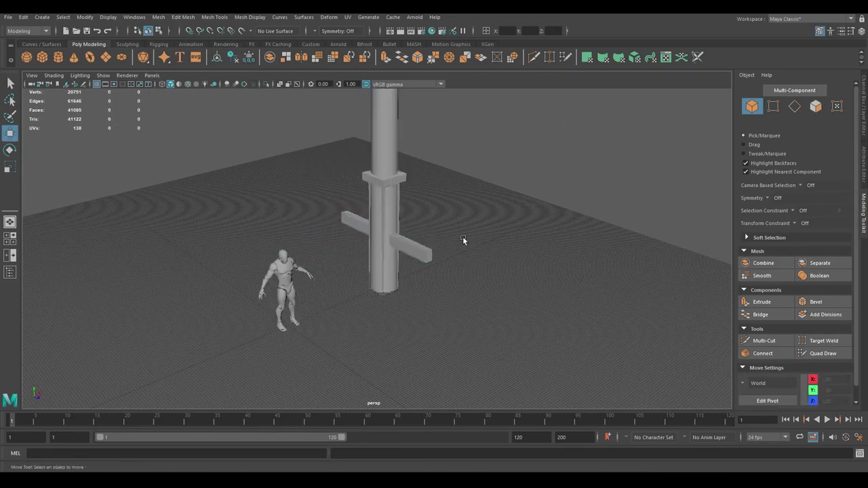
Nudge the pillar along its depth and mirror the square post to the opposite side.
drag(470, 265, 445, 247)
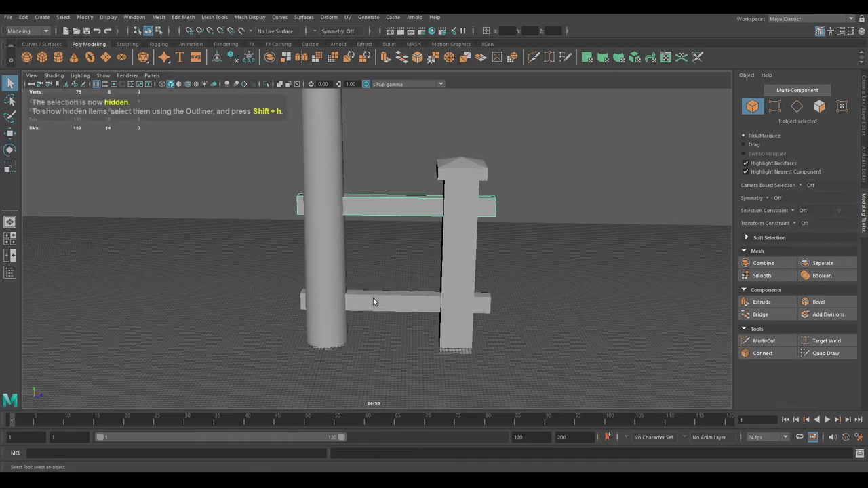
mouse_move(510, 129)
alt+mouse_down()
mouse_move(558, 177)
mouse_move(453, 222)
alt+mouse_up()
key(F8)
click(454, 285)
click(158, 17)
click(192, 155)
alt+drag(193, 155, 394, 177)
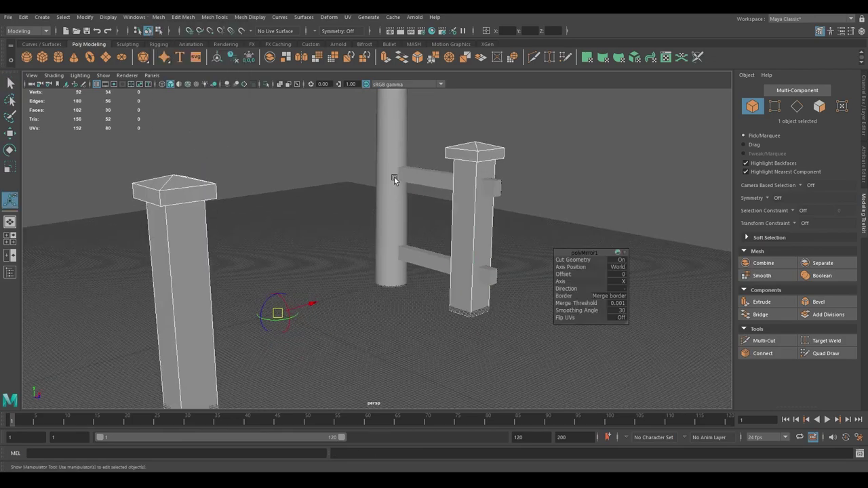
alt+right_drag(394, 177, 282, 130)
Mirror the horizontal beams onto the other post.
mouse_move(565, 280)
alt+mouse_down()
mouse_move(496, 248)
mouse_move(404, 276)
mouse_move(474, 244)
alt+mouse_up()
click(158, 17)
click(192, 156)
right_drag(474, 244, 476, 264)
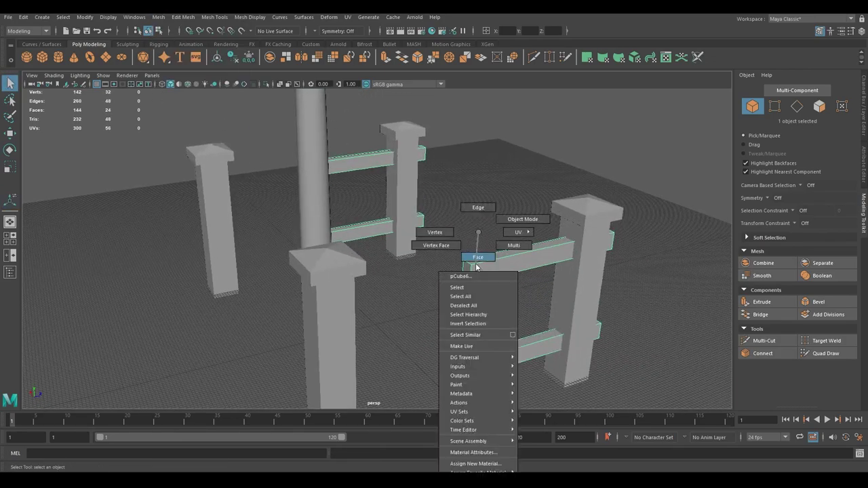
key(ctrl+1)
key(F8)
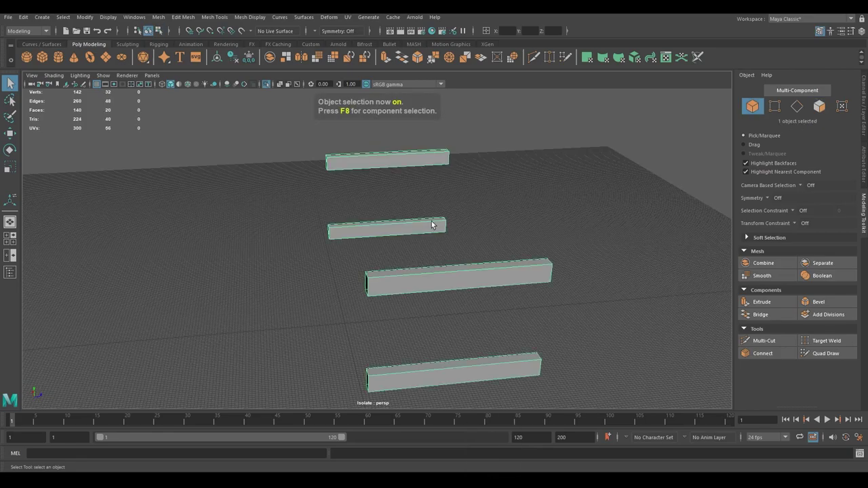
key(ctrl+1)
click(158, 17)
click(195, 153)
click(606, 228)
alt+drag(607, 228, 457, 237)
Mirror the pillar cylinder onto the other side of the gate.
click(398, 203)
click(158, 16)
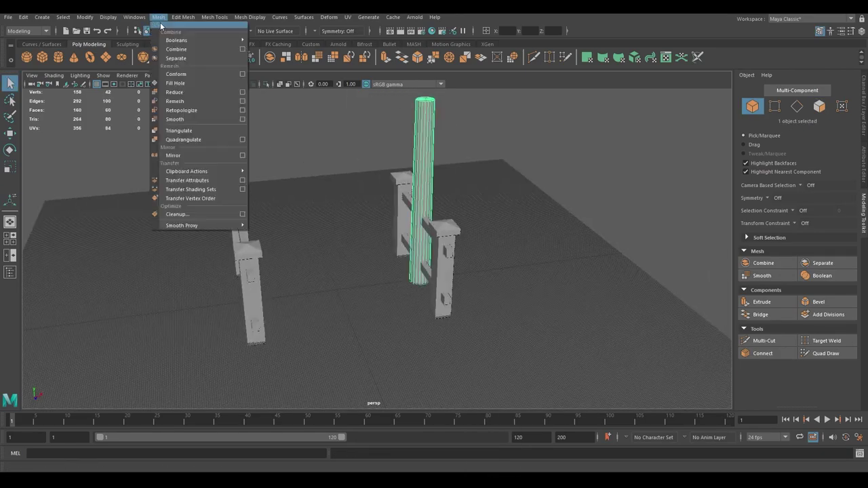
click(195, 152)
click(320, 169)
mouse_move(320, 169)
alt+mouse_down()
mouse_move(329, 158)
mouse_move(380, 210)
mouse_move(324, 324)
alt+mouse_up()
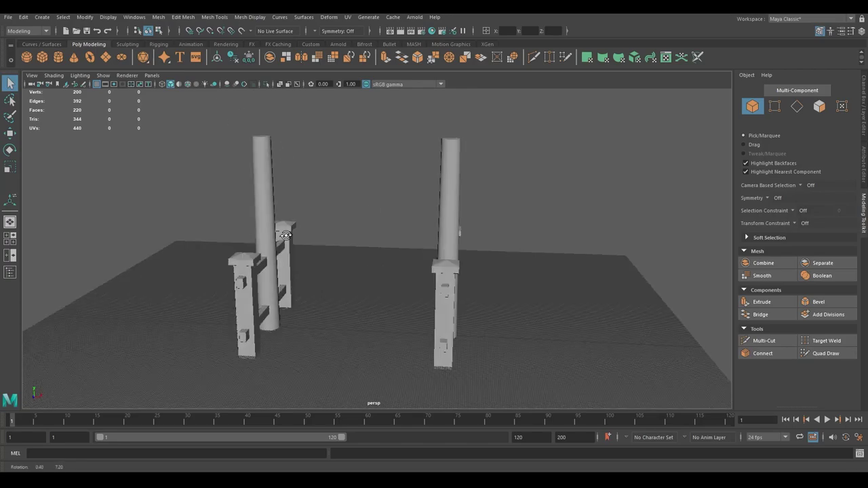
shift+right_drag(324, 325, 324, 319)
Raise the new beam and stretch it to span between the two pillars.
alt+drag(393, 347, 405, 333)
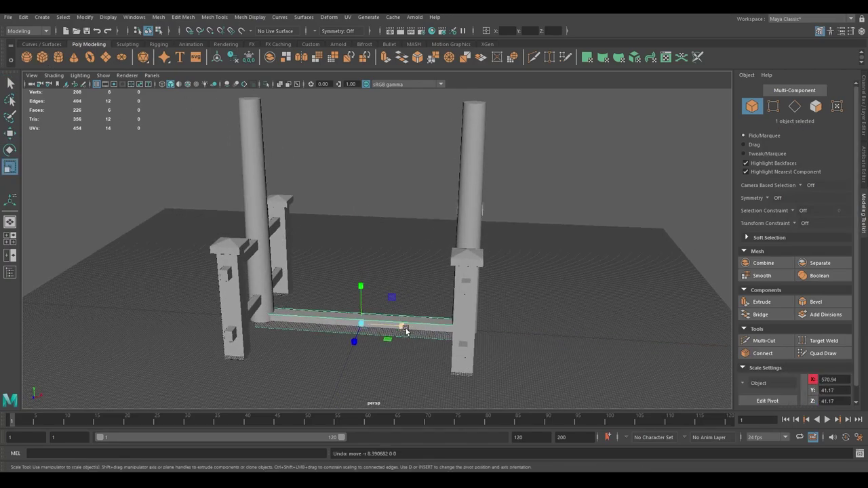
key(r)
mouse_move(368, 271)
mouse_down()
mouse_move(368, 160)
mouse_move(344, 238)
mouse_move(352, 230)
mouse_move(352, 239)
mouse_up()
mouse_move(352, 238)
alt+mouse_down()
mouse_move(404, 225)
mouse_move(341, 192)
alt+mouse_up()
Cut a vertical edge loop through the beam's middle and bevel it into two loops.
key(q)
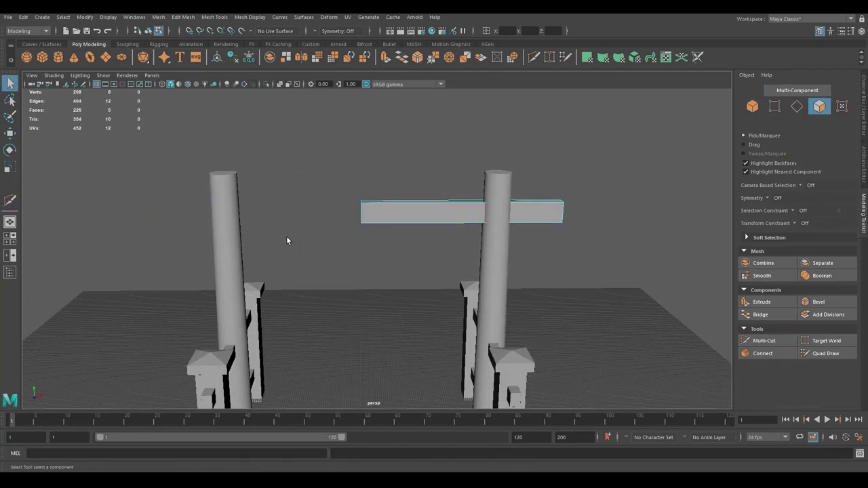
mouse_move(286, 240)
alt+mouse_down()
mouse_move(466, 256)
mouse_move(349, 224)
alt+mouse_up()
key(ctrl+1)
key(ctrl+shift+x)
ctrl+click(352, 223)
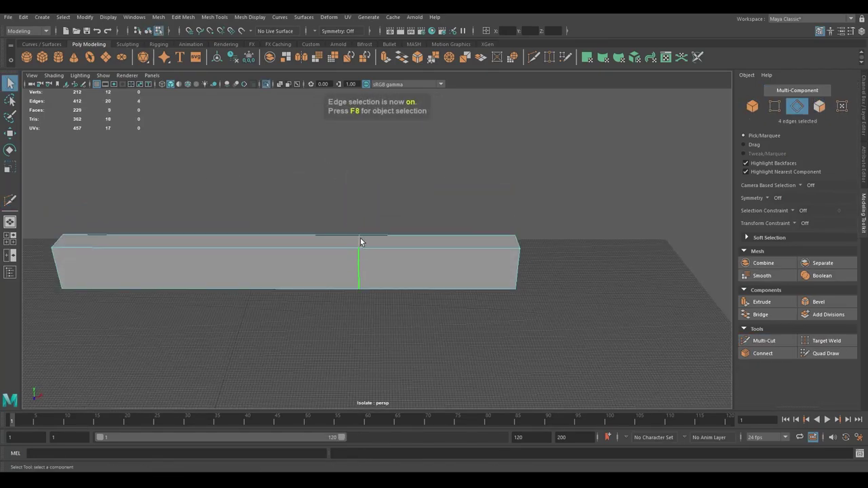
key(ctrl+b)
scroll(440, 258, up, 2)
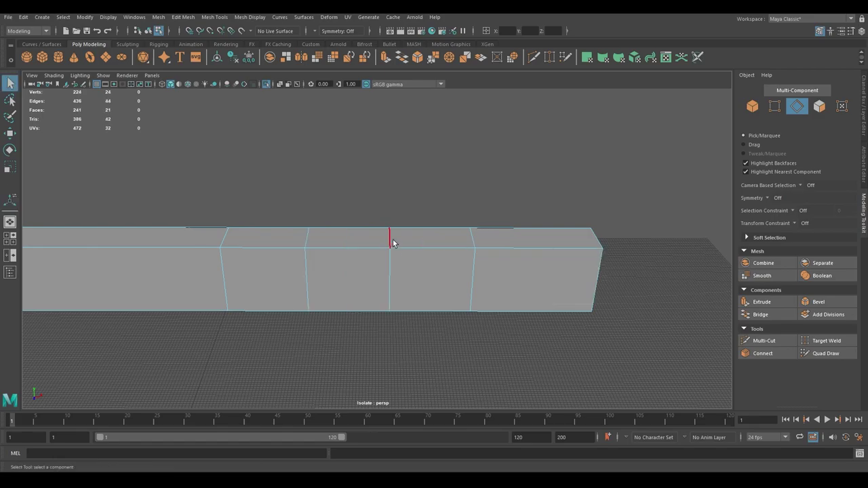
Select the beam's two top faces and extrude them.
ctrl+right_drag(291, 245, 244, 246)
alt+drag(245, 247, 371, 242)
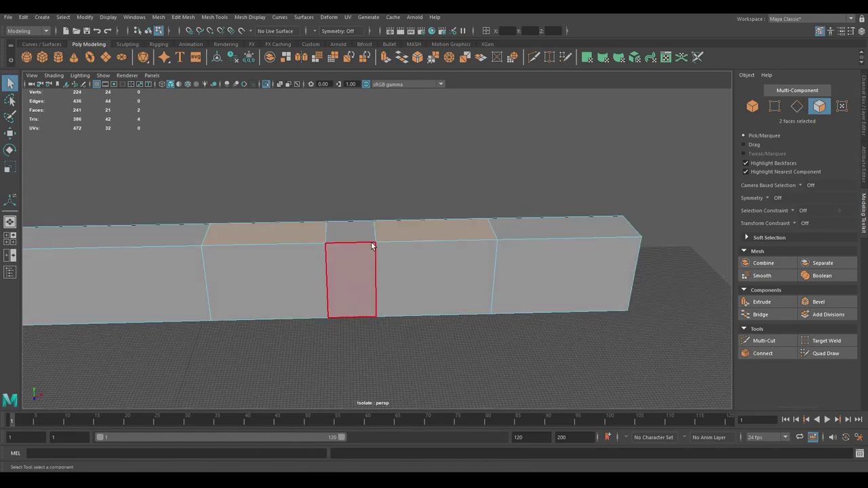
key(q)
scroll(511, 231, up, 2)
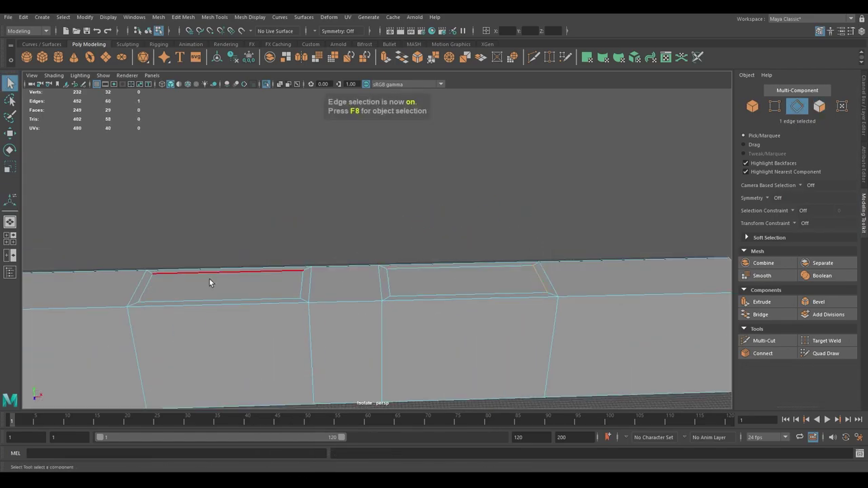
alt+drag(421, 260, 319, 246)
Raise the extruded top edges into peaks and Target Weld each peak edge to its neighbour.
key(F10)
click(401, 252)
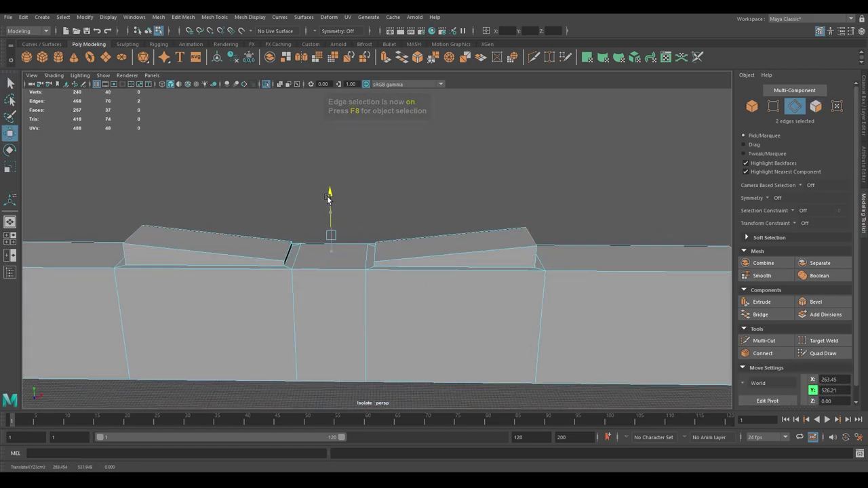
drag(328, 198, 357, 142)
alt+drag(438, 176, 499, 233)
click(824, 340)
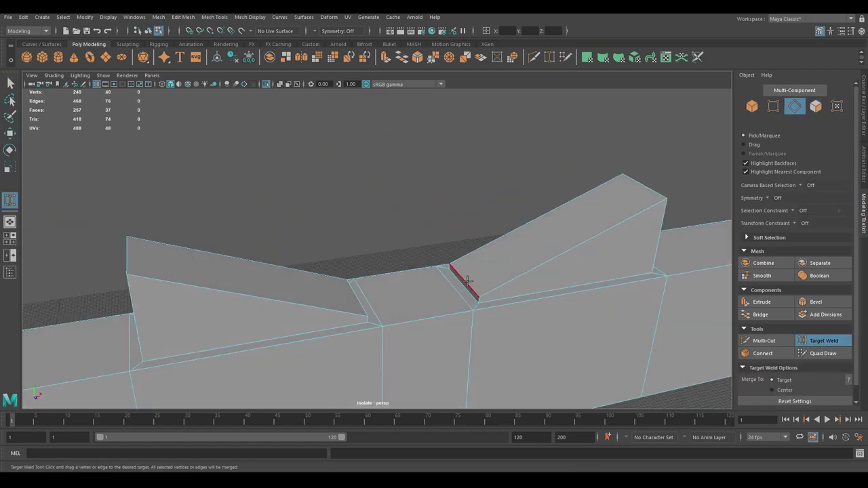
drag(366, 279, 245, 290)
scroll(379, 235, down, 5)
alt+drag(409, 254, 362, 248)
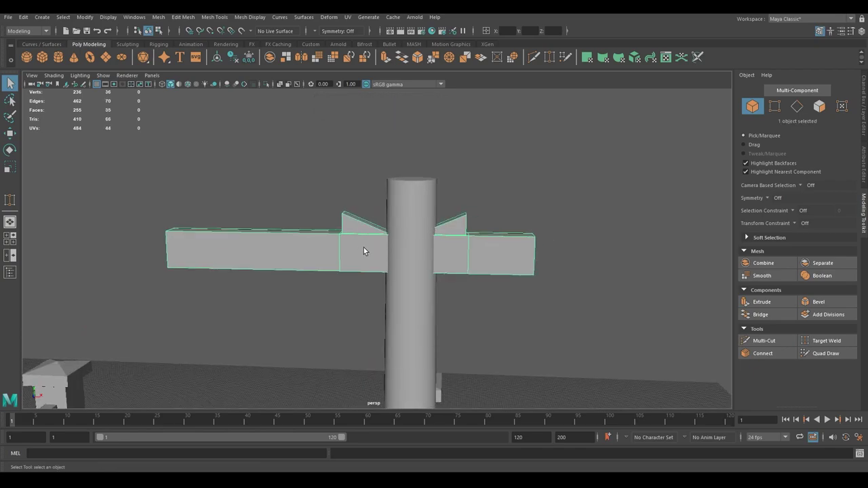
key(F9)
scroll(297, 194, down, 3)
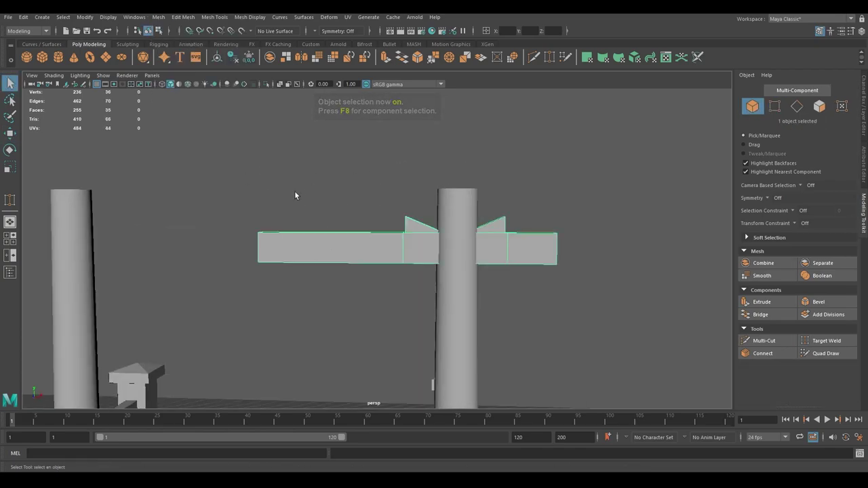
scroll(284, 234, down, 3)
click(381, 197)
Scale the new cube into a wide, flat slab.
alt+drag(383, 220, 407, 234)
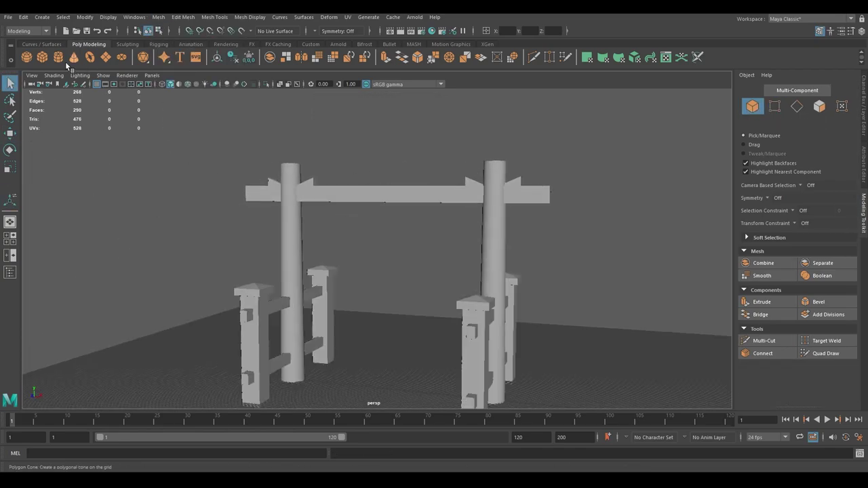
shift+right_drag(407, 234, 403, 381)
key(r)
key(f)
mouse_move(380, 244)
alt+mouse_down()
mouse_move(413, 248)
mouse_move(358, 226)
mouse_move(564, 236)
alt+mouse_up()
key(r)
scroll(447, 229, down, 3)
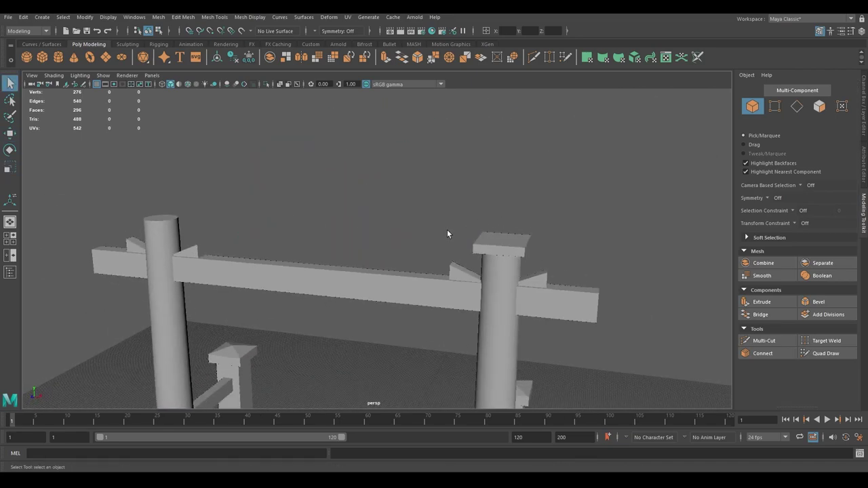
alt+drag(446, 229, 389, 273)
shift+right_drag(388, 273, 439, 365)
middle_drag(439, 366, 439, 339)
alt+drag(438, 339, 384, 161)
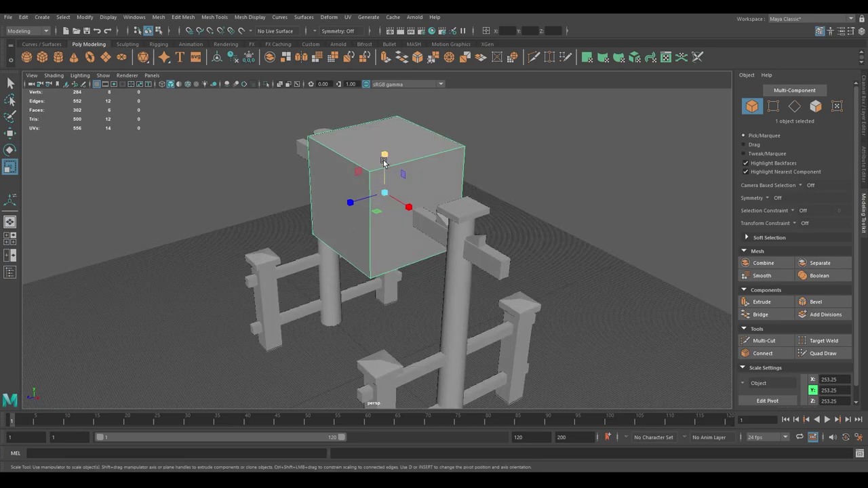
Lift the slab onto the pillar tops and add edge loops along it.
mouse_move(374, 202)
alt+mouse_down()
mouse_move(358, 190)
mouse_move(354, 153)
mouse_move(484, 184)
mouse_move(348, 227)
mouse_move(361, 224)
alt+mouse_up()
key(w)
key(q)
click(382, 229)
drag(349, 195, 695, 283)
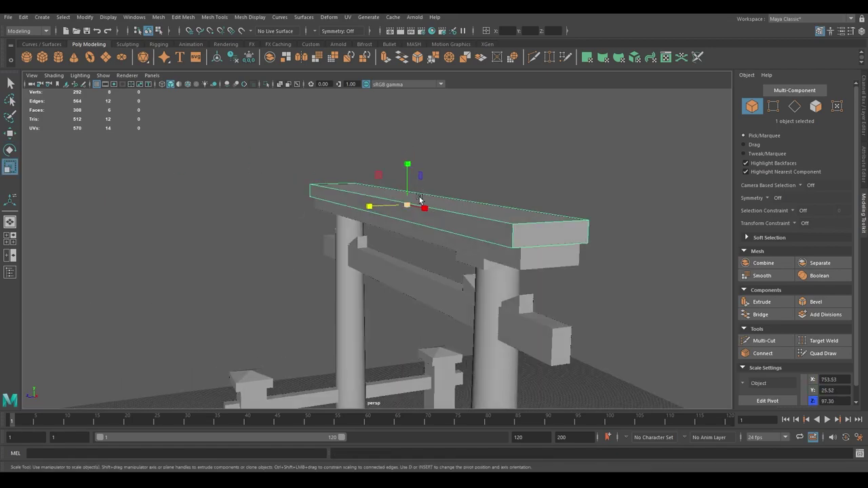
key(q)
click(281, 215)
mouse_move(281, 216)
alt+mouse_down()
mouse_move(393, 236)
mouse_move(393, 209)
alt+mouse_up()
key(F8)
click(280, 17)
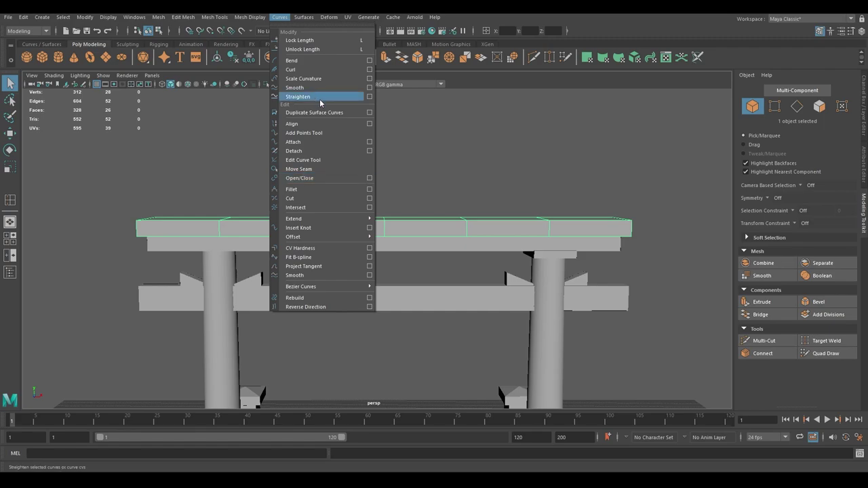
Rotate the bent top slab into position and select it.
key(e)
scroll(382, 201, down, 2)
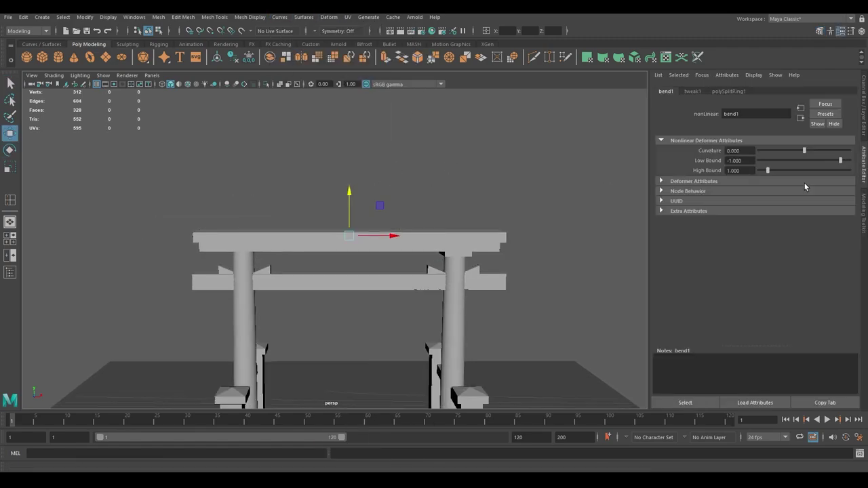
key(q)
alt+drag(474, 224, 532, 219)
click(533, 219)
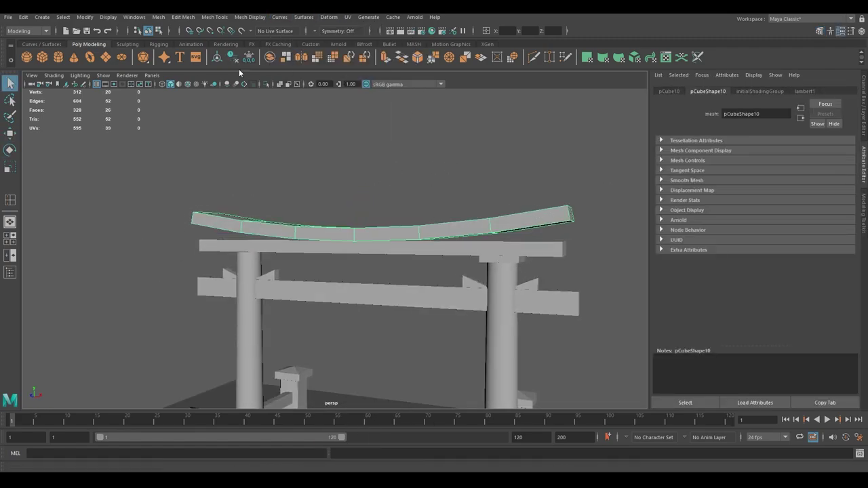
Scale the curved slab's top faces wider so its ends flare outward.
key(F11)
alt+drag(270, 204, 542, 221)
click(373, 218)
key(r)
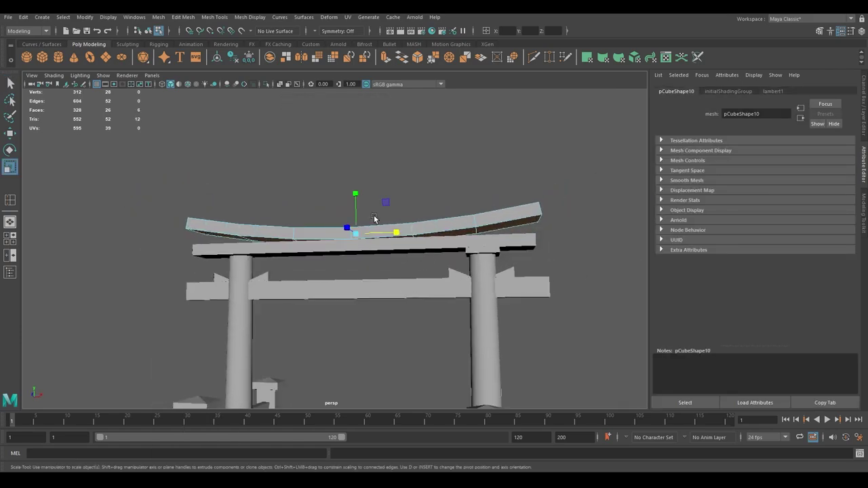
mouse_move(357, 213)
alt+mouse_down()
mouse_move(417, 204)
mouse_move(486, 226)
mouse_move(373, 230)
mouse_move(518, 246)
alt+mouse_up()
key(F8)
key(F10)
key(F8)
key(q)
key(q)
Orbit around the gate to inspect the flared top beam and posts.
alt+drag(389, 223, 417, 281)
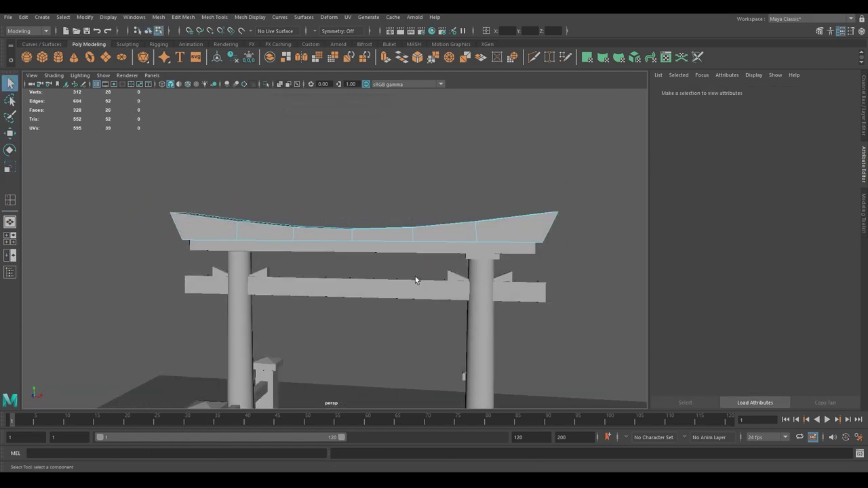
key(F8)
scroll(358, 233, down, 3)
alt+drag(358, 233, 358, 255)
scroll(350, 248, up, 3)
Hide the left fence post cap and the crossbars to clear the view.
scroll(350, 248, up, 3)
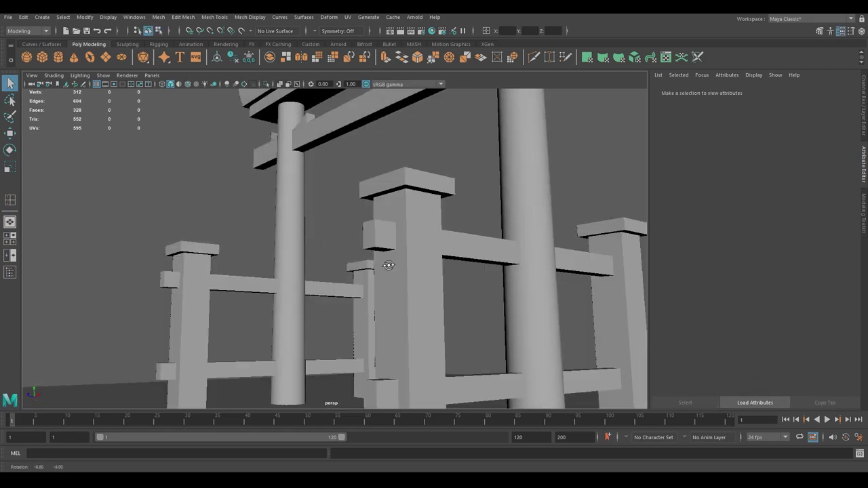
scroll(421, 260, up, 3)
click(95, 265)
key(ctrl+h)
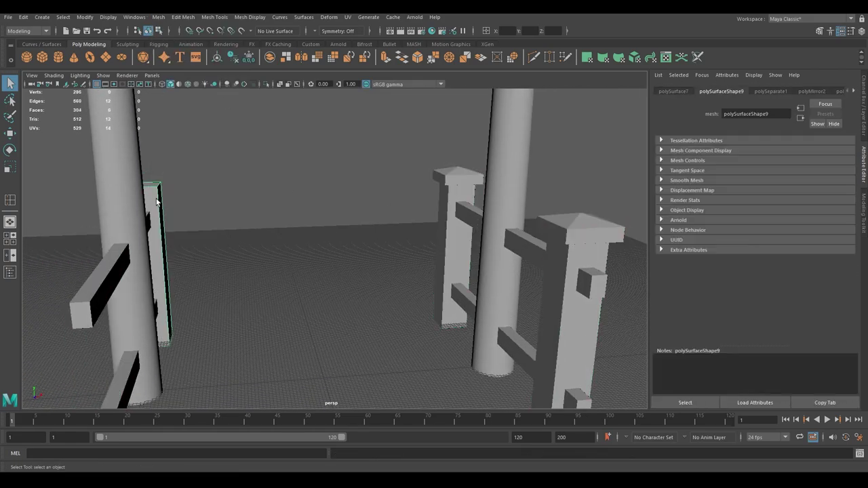
click(472, 195)
key(ctrl+h)
Separate the gate's combined mesh into individual pieces with Mesh > Separate.
click(158, 16)
click(188, 61)
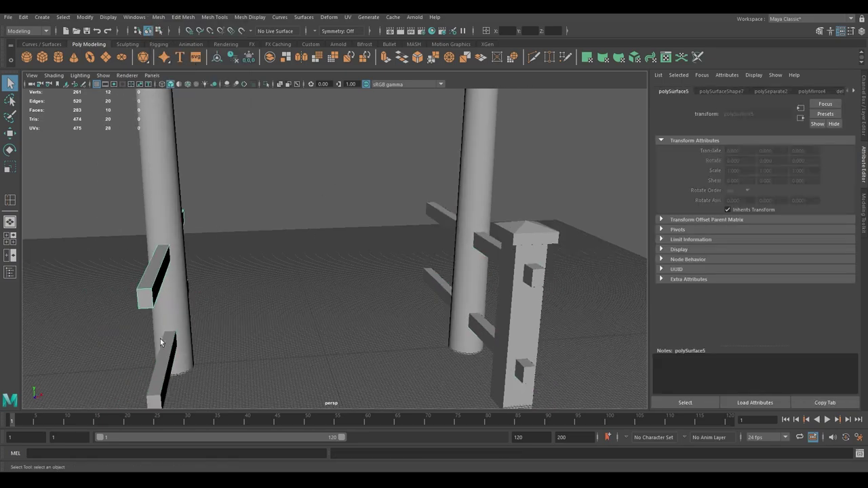
scroll(414, 280, down, 3)
click(242, 250)
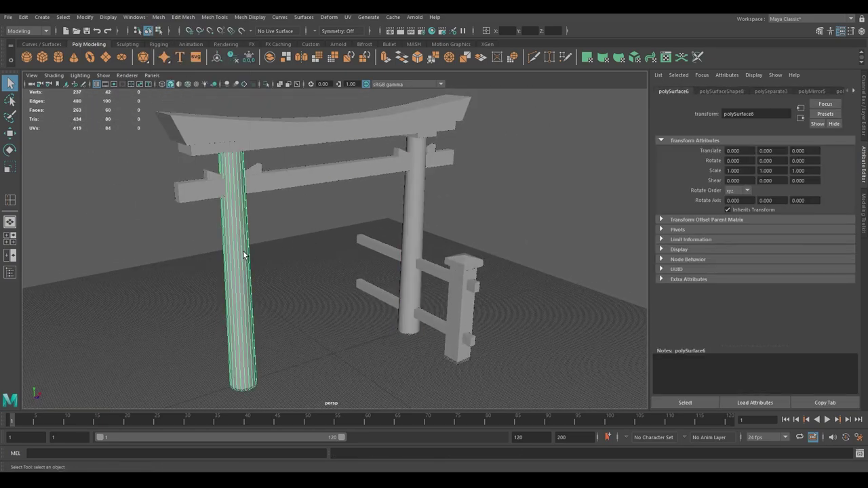
scroll(285, 255, up, 3)
mouse_move(285, 255)
alt+mouse_down()
mouse_move(356, 225)
mouse_move(317, 243)
alt+mouse_up()
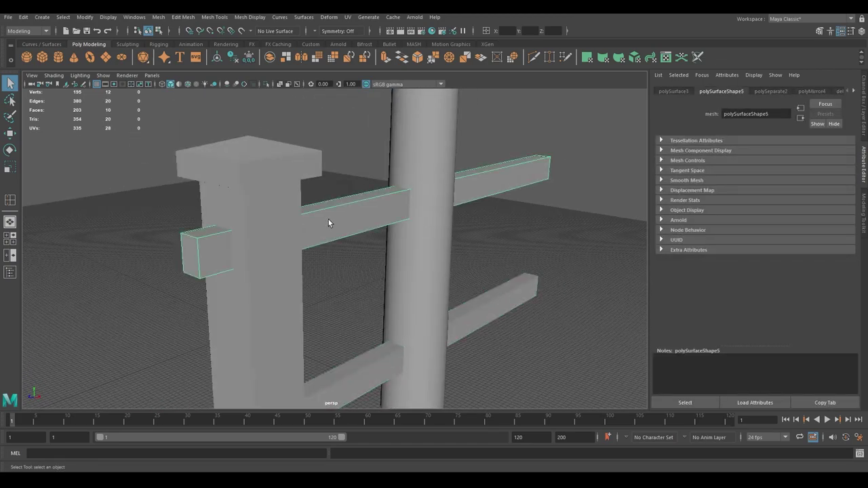
Bevel the left fence post's edges at a 0.2 fraction.
click(328, 219)
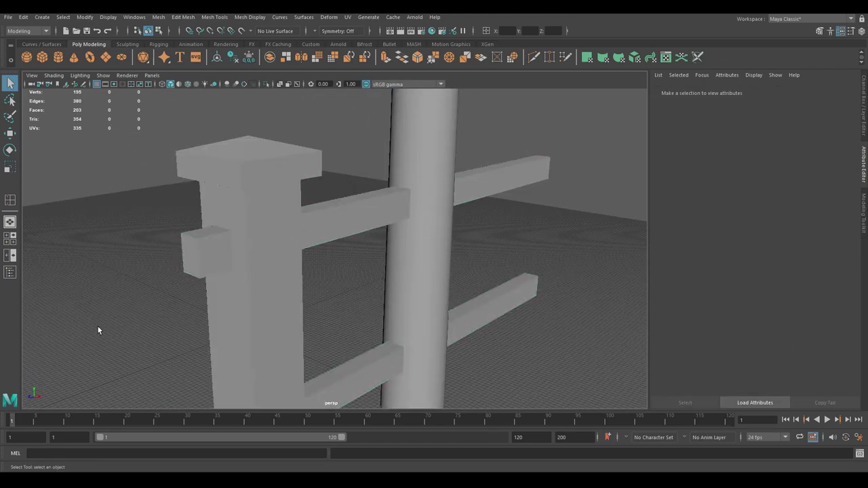
click(279, 314)
key(f)
key(ctrl+b)
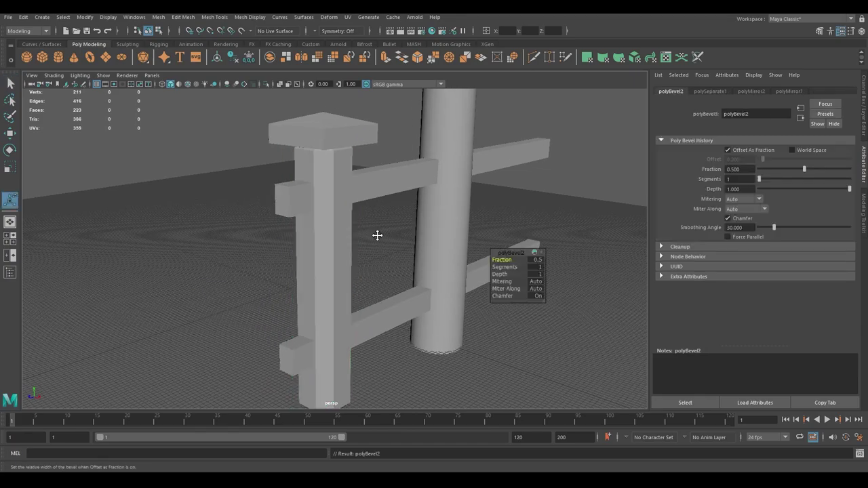
scroll(383, 214, up, 5)
scroll(355, 201, down, 5)
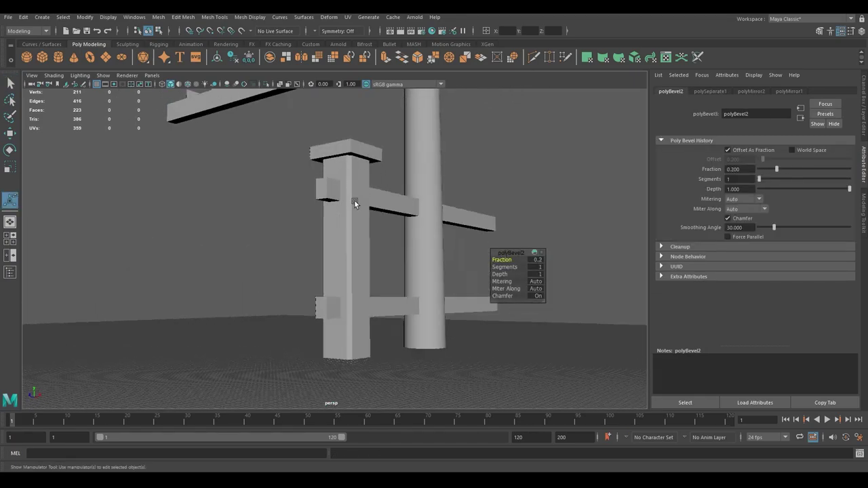
alt+drag(354, 201, 360, 235)
key(q)
click(395, 265)
mouse_move(395, 265)
alt+mouse_down()
mouse_move(344, 260)
mouse_move(359, 238)
mouse_move(330, 247)
mouse_move(431, 291)
alt+mouse_up()
Select the cube pieces in the Outliner's scene list.
click(345, 264)
scroll(431, 292, down, 5)
click(373, 261)
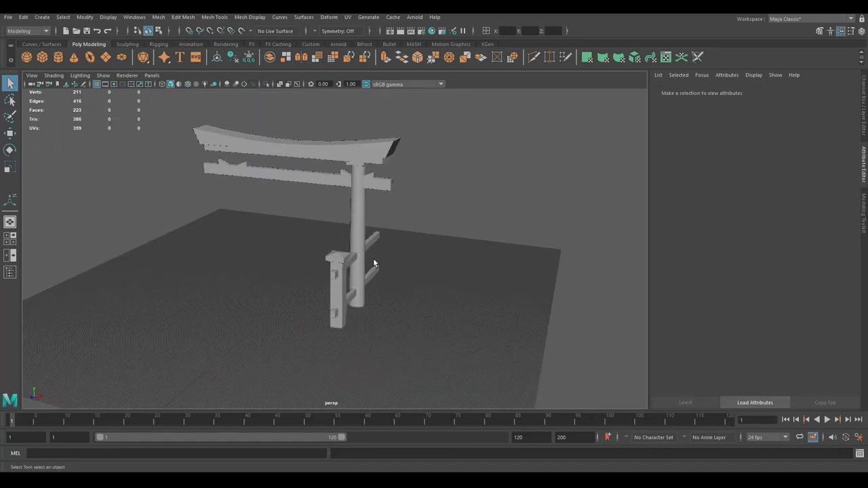
click(10, 272)
click(339, 153)
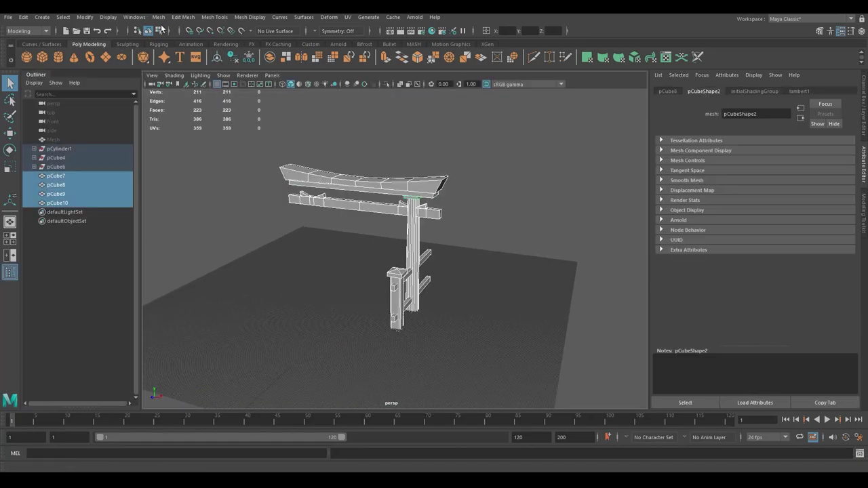
Rename the gate groups in the Outliner to Shrine_low and Shrine_high.
double_click(68, 148)
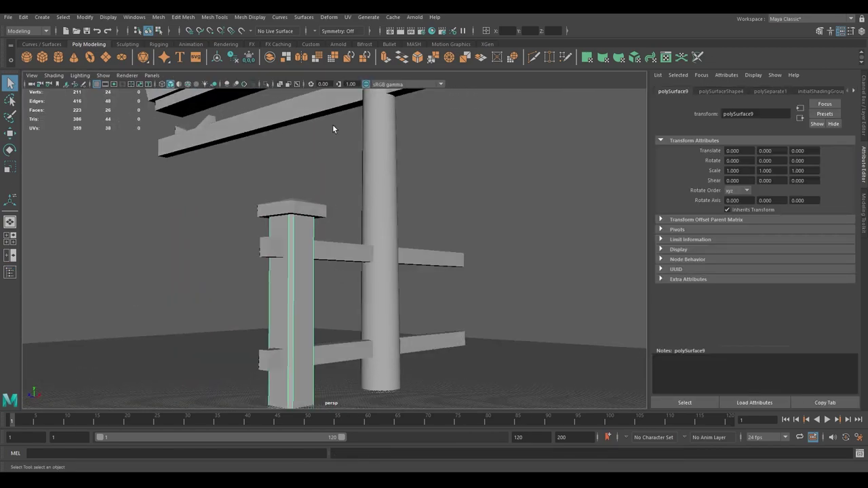
click(253, 209)
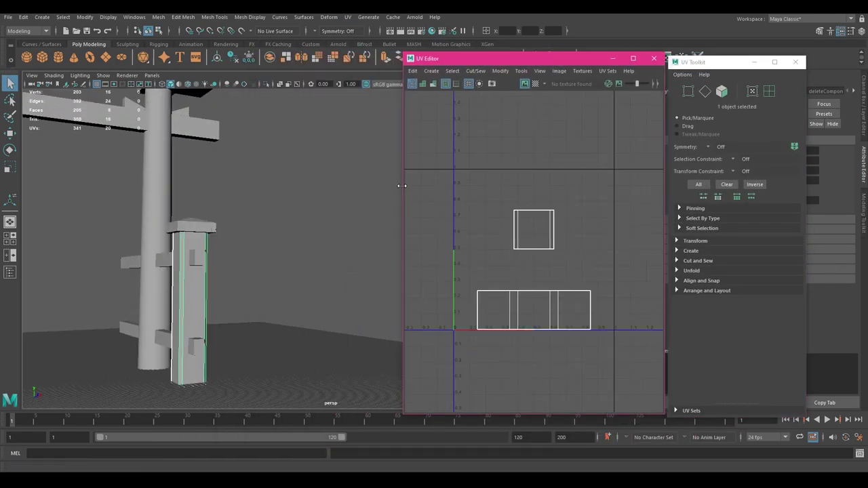
Auto-map the fence post's UVs and project UVs onto the crossbar faces.
alt+drag(393, 190, 419, 141)
click(447, 107)
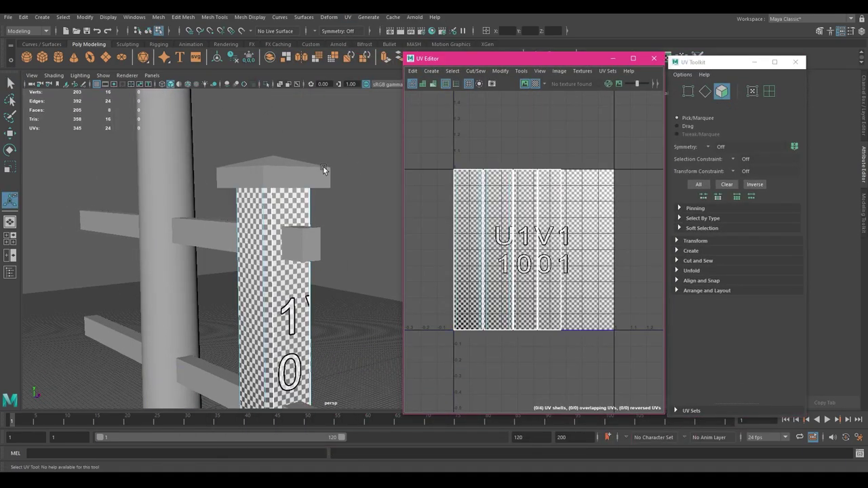
click(328, 162)
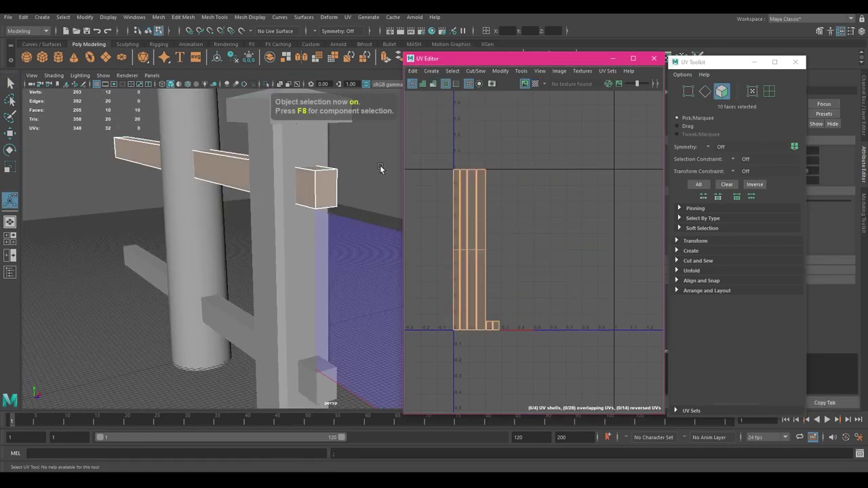
right_drag(356, 232, 358, 280)
click(446, 122)
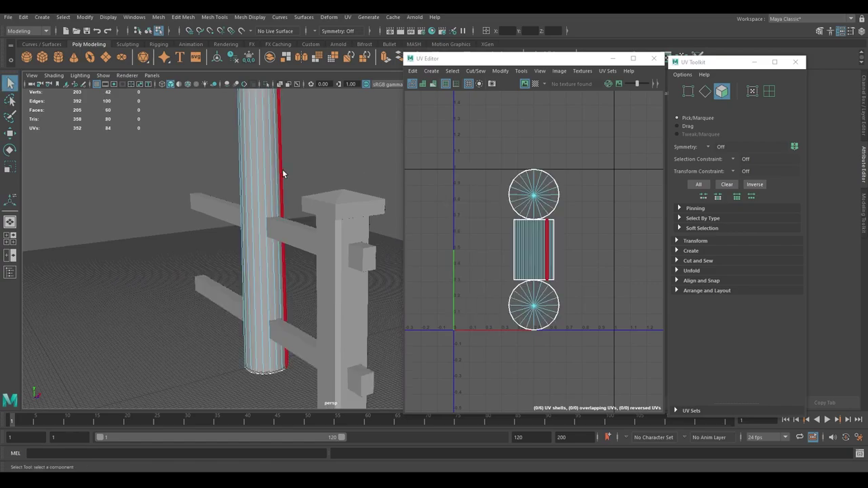
Unfold the pillar's cylinder UV shell and check the layout with the Checker Map.
click(691, 271)
click(691, 293)
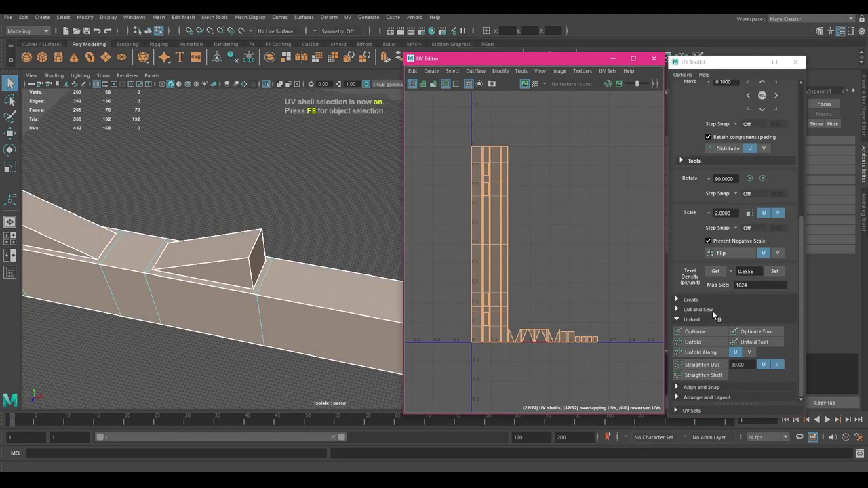
click(535, 84)
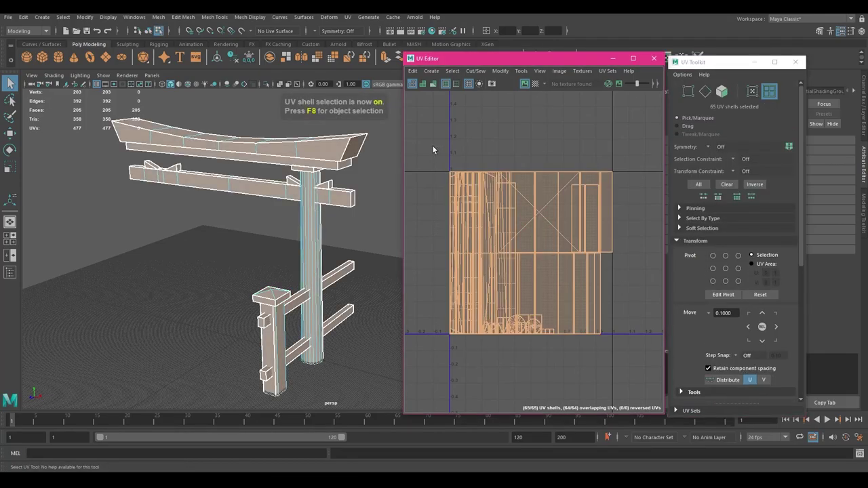
click(534, 84)
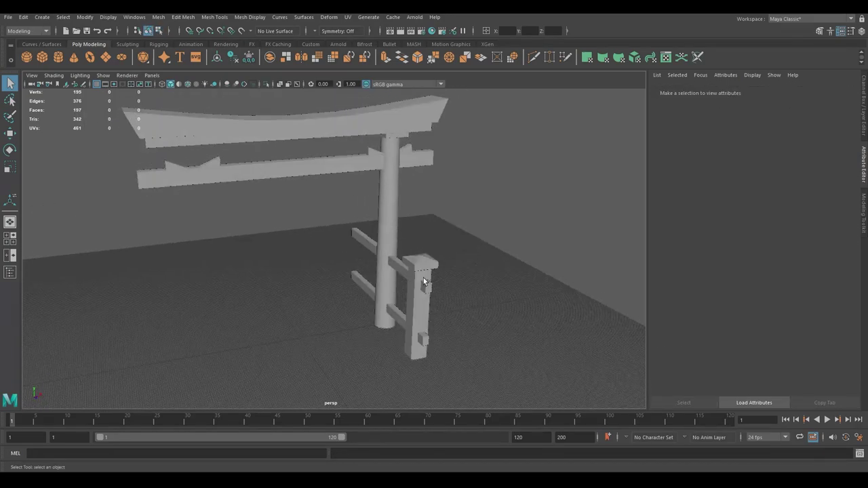
Mirror the pillar and post across X, then select Shrine_high in the Outliner.
click(390, 247)
click(161, 17)
click(197, 156)
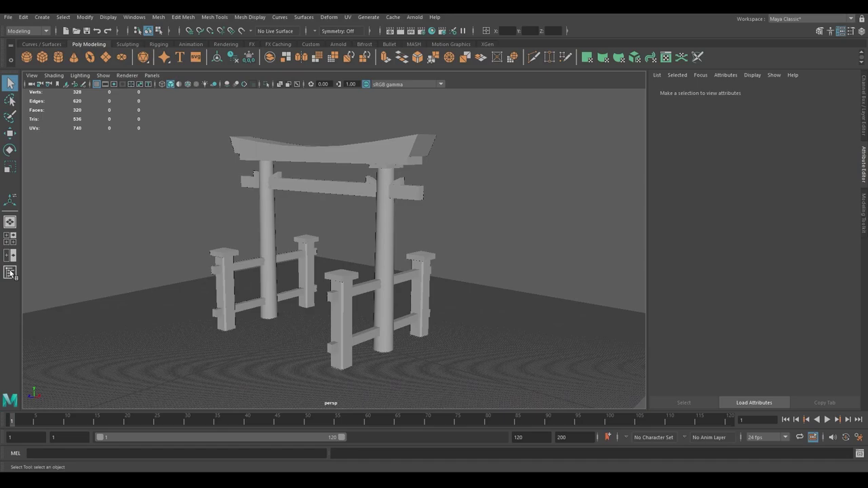
click(9, 272)
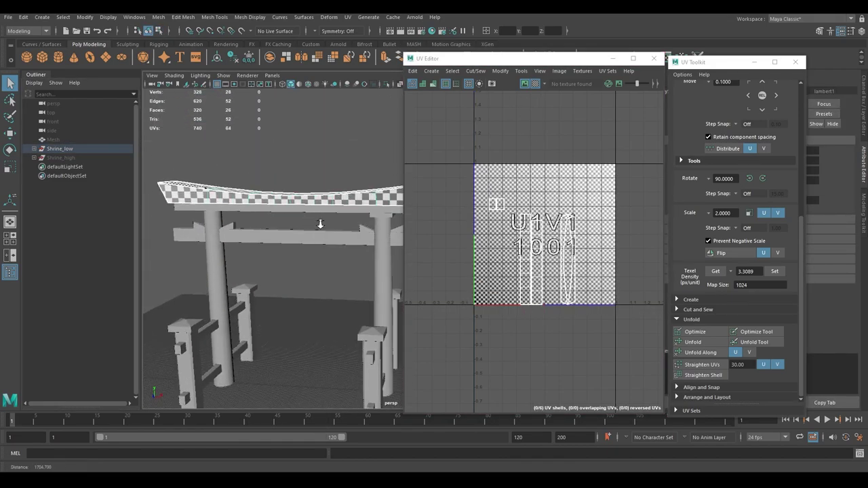
click(98, 159)
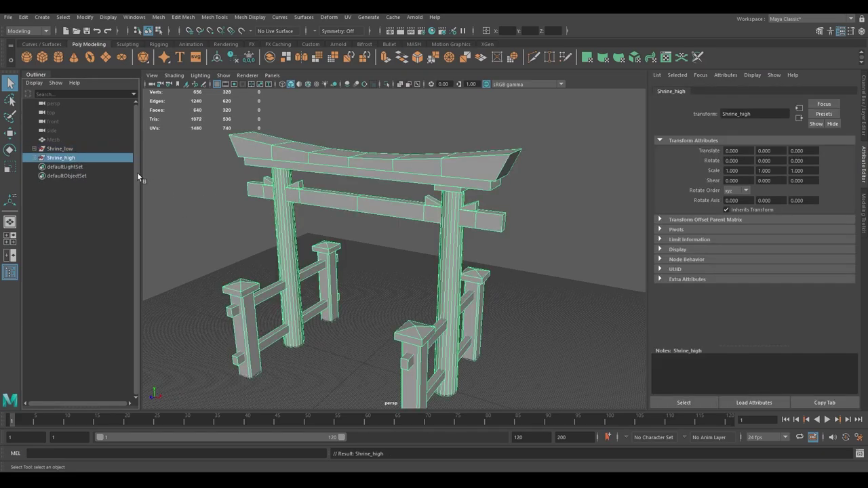
Hide Shrine_high and bevel the edge loops along the top lintel beam.
key(ctrl+h)
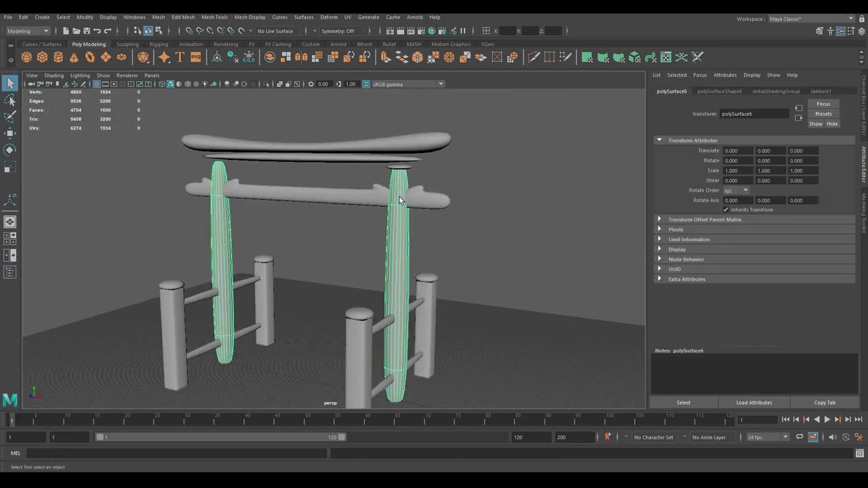
key(F10)
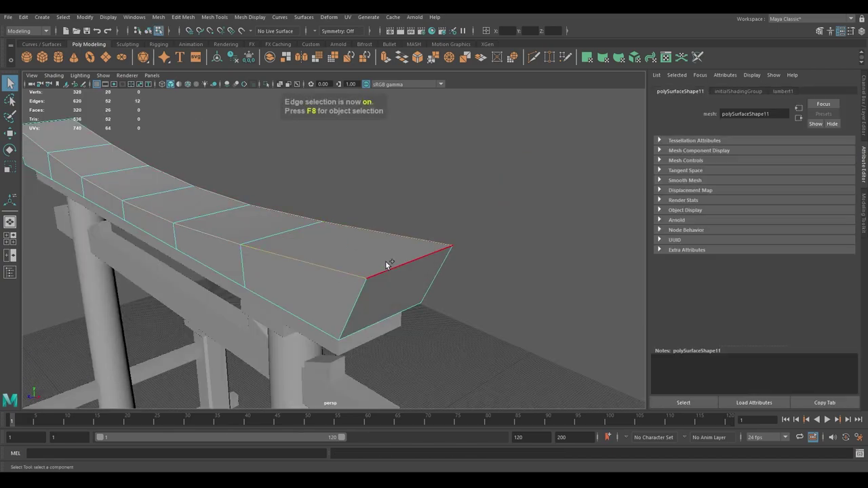
shift+double_click(386, 261)
alt+drag(365, 292, 300, 252)
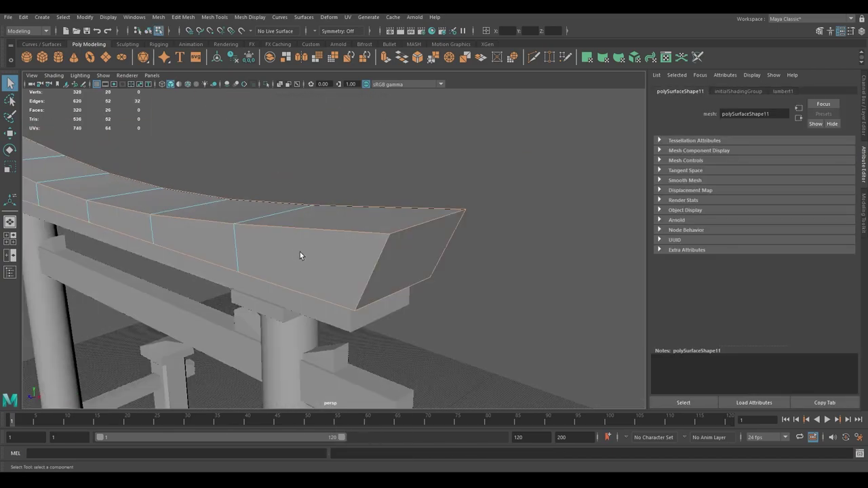
key(ctrl+b)
alt+drag(413, 242, 422, 265)
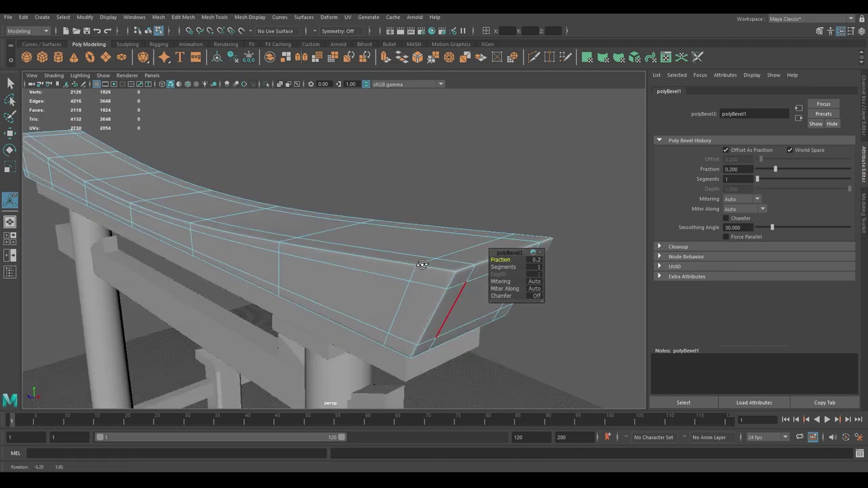
Bevel an edge loop on the lower crossbeam.
click(434, 261)
scroll(443, 254, up, 5)
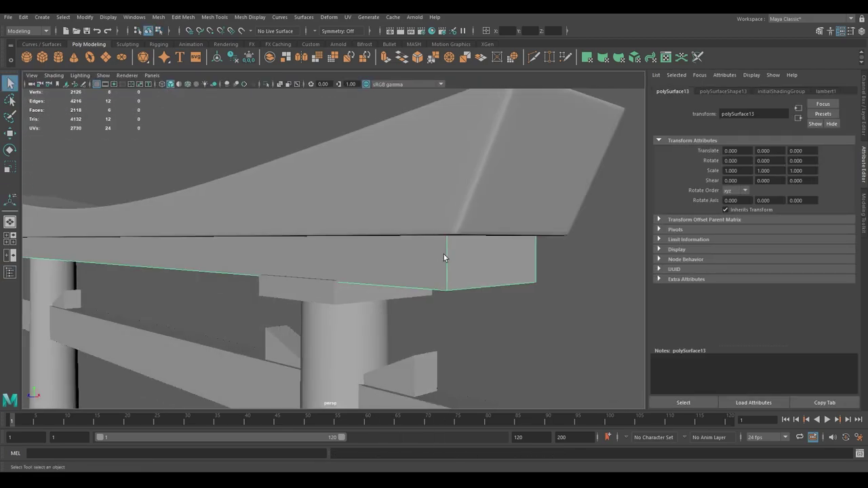
key(F10)
double_click(447, 255)
alt+drag(448, 255, 353, 215)
key(ctrl+b)
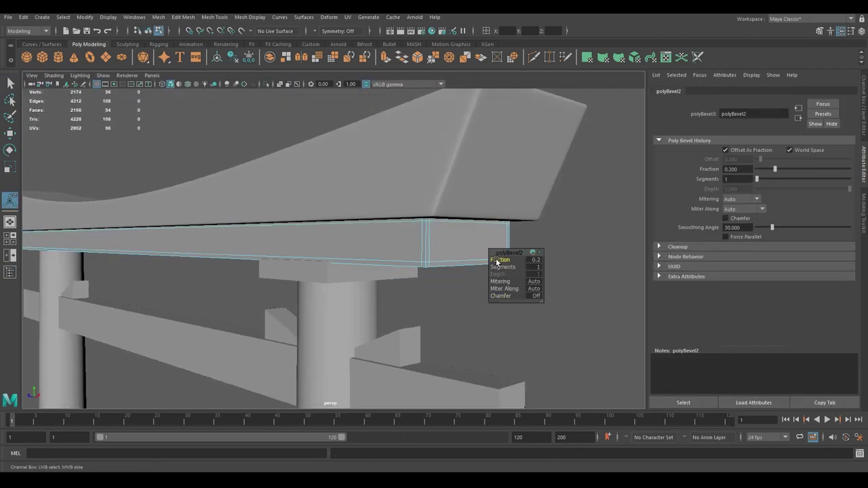
mouse_move(497, 263)
alt+mouse_down()
mouse_move(463, 269)
mouse_move(475, 203)
mouse_move(407, 231)
mouse_move(407, 271)
alt+mouse_up()
key(F8)
Bevel the edges of the cap on top of the pillar.
click(479, 211)
click(401, 235)
scroll(402, 235, up, 3)
click(159, 17)
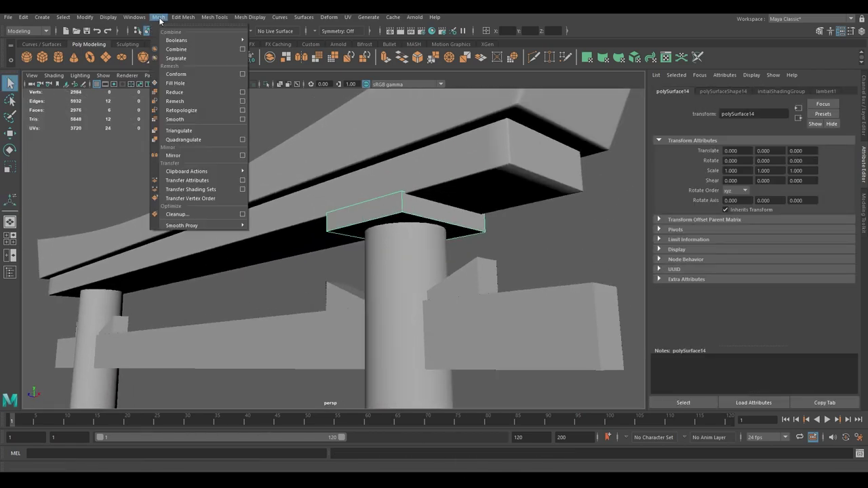
alt+drag(434, 231, 405, 229)
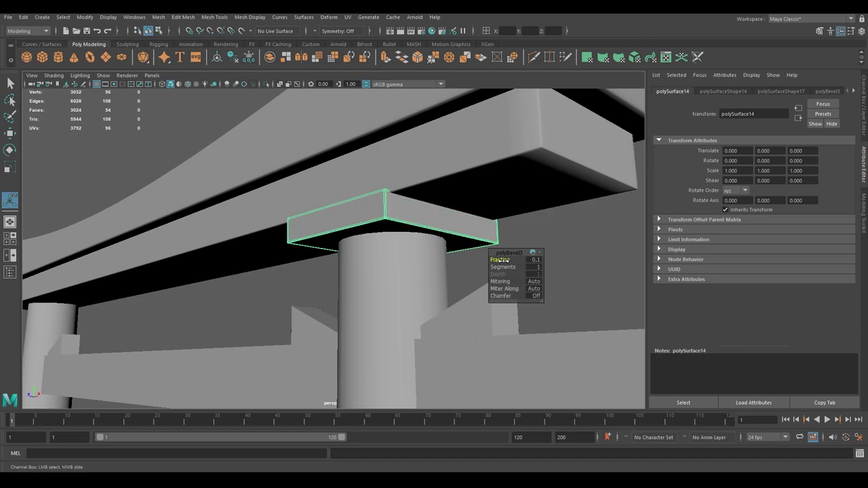
Isolate one pillar and bevel its top edge loop at a 0.05 fraction.
mouse_move(499, 260)
alt+mouse_down()
mouse_move(520, 242)
mouse_move(473, 253)
alt+mouse_up()
key(ctrl+1)
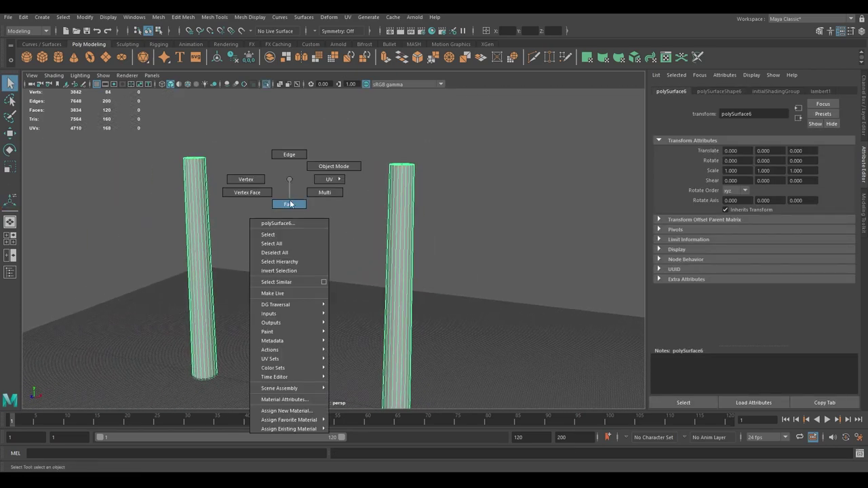
key(F8)
scroll(366, 226, up, 5)
key(F10)
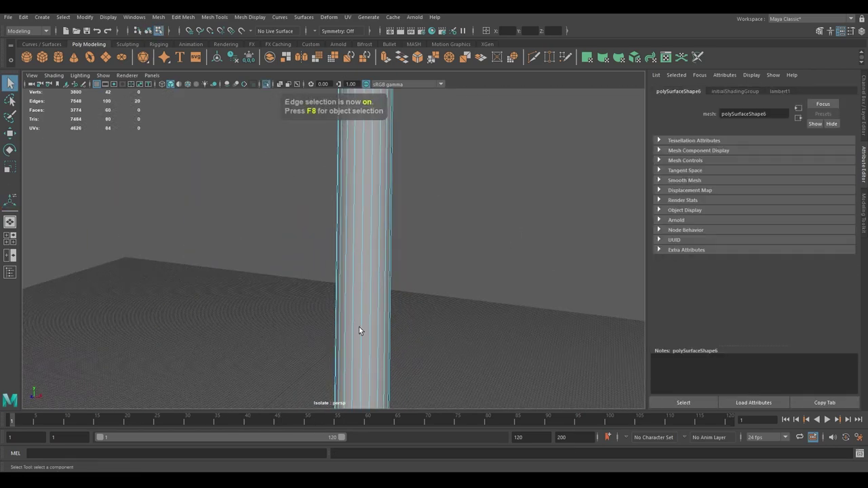
alt+drag(364, 174, 407, 271)
key(ctrl+b)
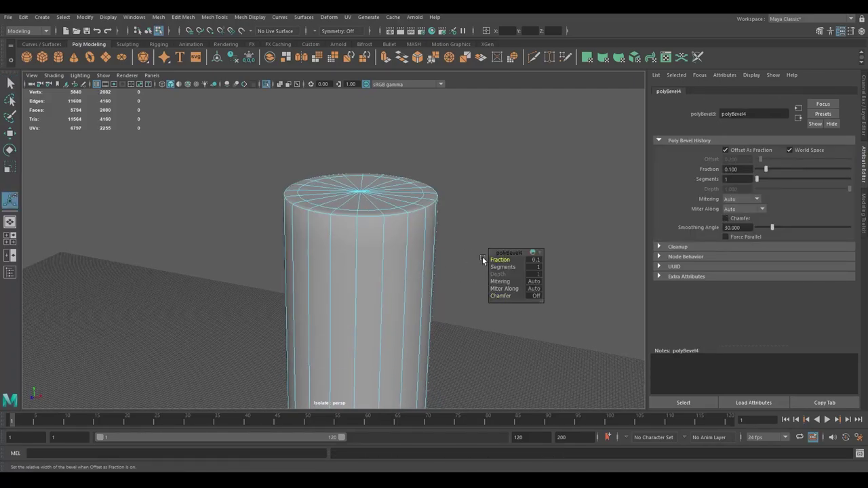
key(Return)
alt+drag(535, 265, 453, 221)
right_click(452, 222)
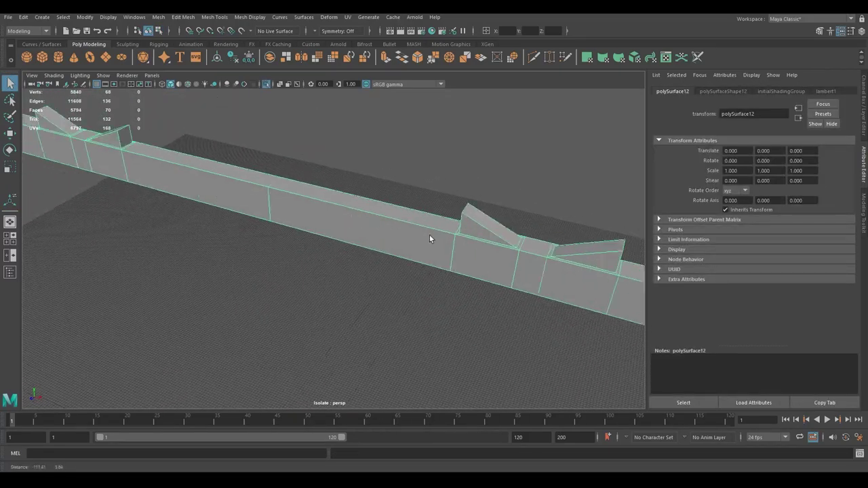
Isolate the crossbeam and bevel its bottom edge.
right_drag(330, 203, 337, 281)
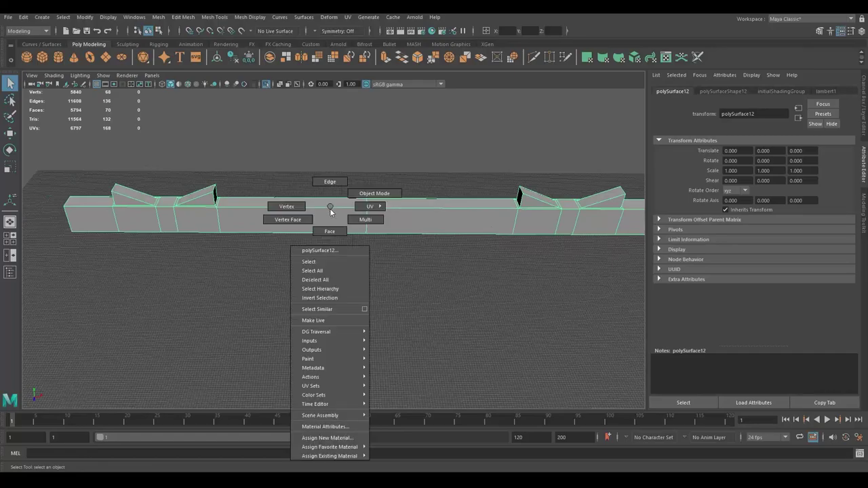
key(F8)
mouse_move(484, 249)
alt+mouse_down()
mouse_move(394, 247)
mouse_move(559, 293)
mouse_move(381, 246)
mouse_move(450, 254)
mouse_move(310, 189)
mouse_move(162, 152)
alt+mouse_up()
key(F8)
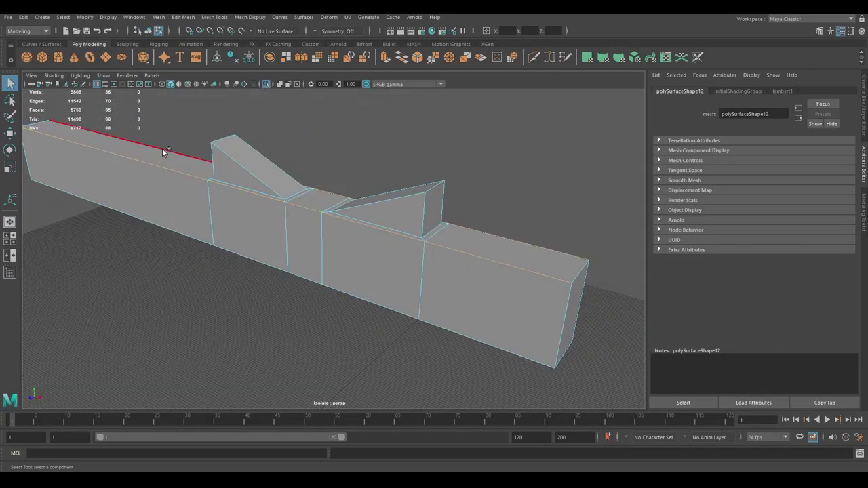
mouse_move(592, 363)
alt+mouse_down()
mouse_move(407, 242)
mouse_move(489, 290)
mouse_move(340, 267)
mouse_move(351, 264)
alt+mouse_up()
click(483, 312)
key(ctrl+b)
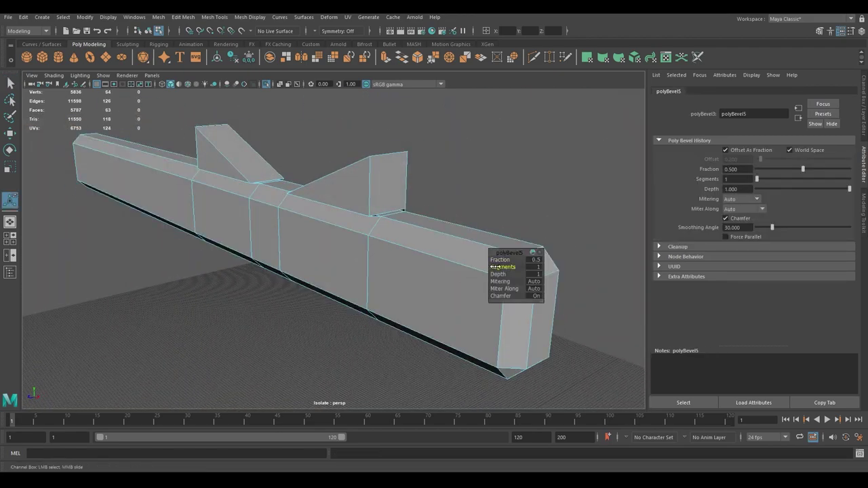
mouse_move(503, 259)
alt+mouse_down()
mouse_move(394, 285)
mouse_move(537, 263)
mouse_move(498, 209)
mouse_move(436, 208)
alt+mouse_up()
key(q)
key(F10)
Bevel the edge under the first angled block.
click(315, 250)
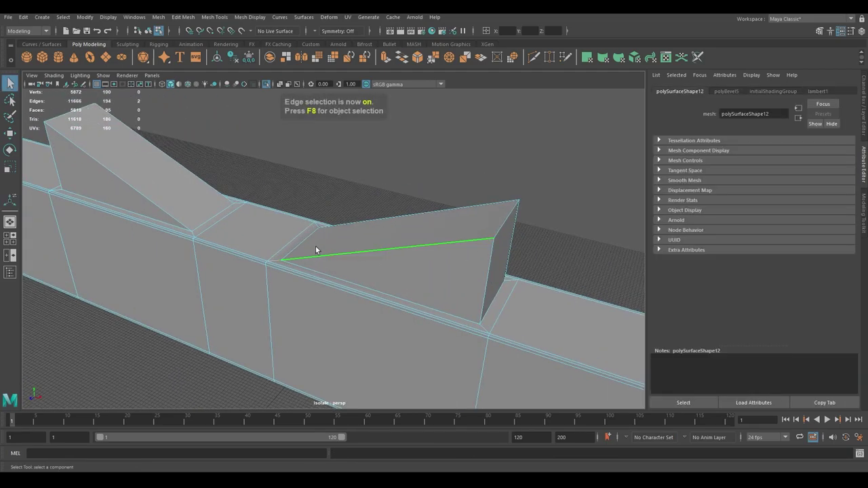
alt+drag(323, 237, 228, 194)
shift+right_drag(228, 194, 232, 280)
mouse_move(233, 281)
alt+mouse_down()
mouse_move(412, 246)
mouse_move(389, 256)
mouse_move(349, 211)
mouse_move(354, 230)
mouse_move(481, 298)
mouse_move(387, 244)
mouse_move(460, 252)
alt+mouse_up()
scroll(388, 193, up, 5)
key(q)
Bevel the other angled block's base edge and inspect the bevelled joint.
click(350, 211)
shift+right_drag(460, 252, 460, 207)
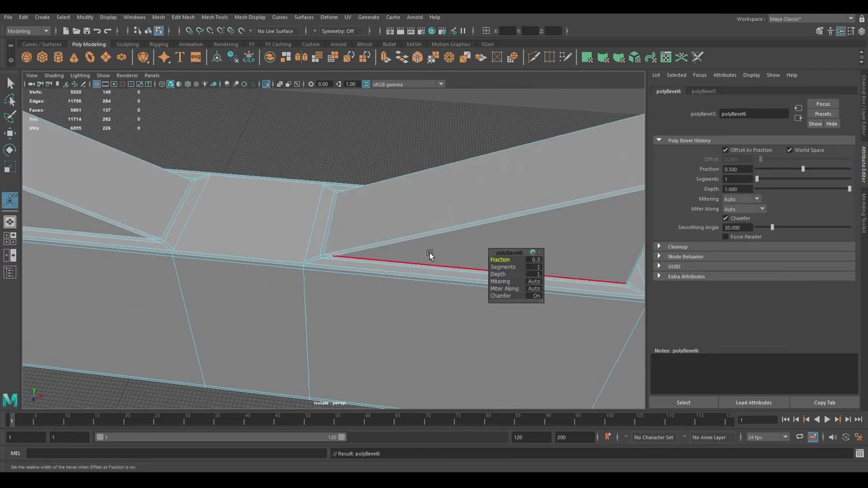
mouse_move(506, 260)
alt+mouse_down()
mouse_move(427, 273)
mouse_move(441, 265)
mouse_move(393, 242)
alt+mouse_up()
key(F8)
scroll(422, 191, down, 5)
scroll(422, 191, up, 5)
mouse_move(305, 256)
alt+mouse_down()
mouse_move(463, 292)
mouse_move(379, 271)
alt+mouse_up()
key(F9)
shift+right_drag(284, 292, 284, 326)
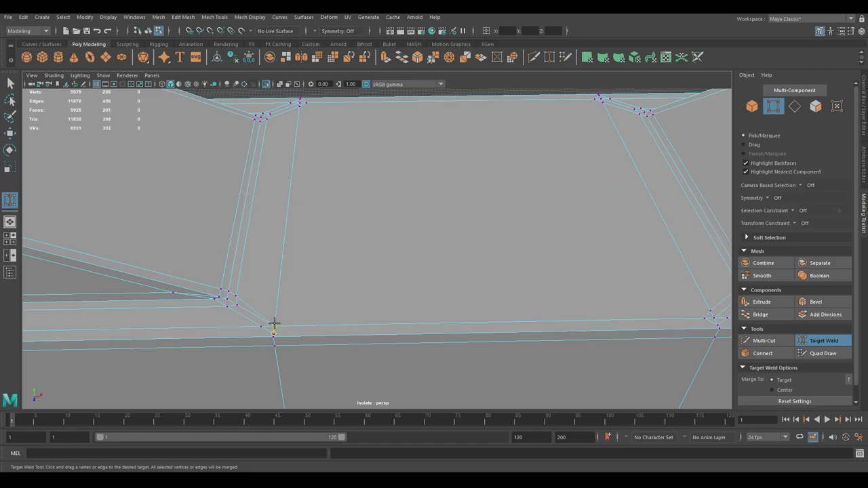
Target-weld the stray vertices at the crossbeam's bevelled corner.
drag(275, 323, 274, 323)
alt+drag(289, 290, 298, 266)
drag(388, 324, 376, 327)
mouse_move(377, 327)
alt+mouse_down()
mouse_move(403, 249)
mouse_move(375, 350)
mouse_move(360, 353)
alt+mouse_up()
mouse_move(361, 353)
alt+mouse_down()
mouse_move(428, 341)
mouse_move(417, 334)
alt+mouse_up()
key(F8)
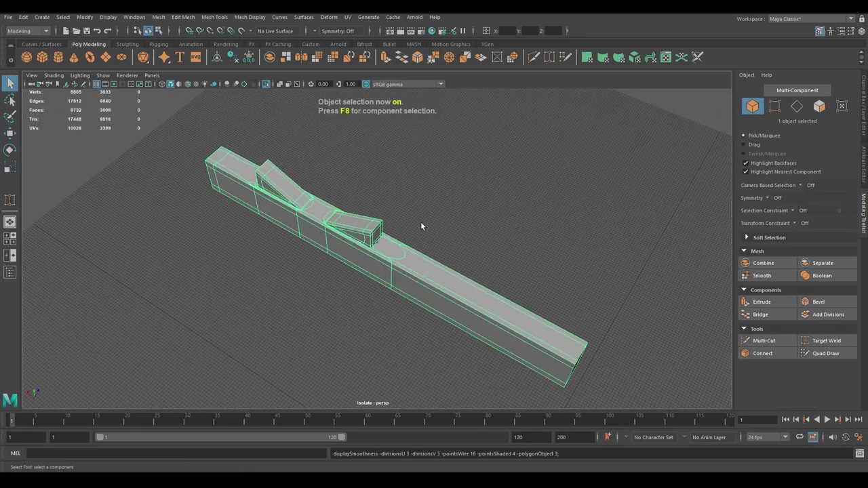
Inspect the bevelled corners and weld a leftover corner vertex.
scroll(420, 221, up, 5)
mouse_move(348, 323)
alt+mouse_down()
mouse_move(367, 280)
mouse_move(397, 310)
mouse_move(440, 310)
mouse_move(475, 329)
alt+mouse_up()
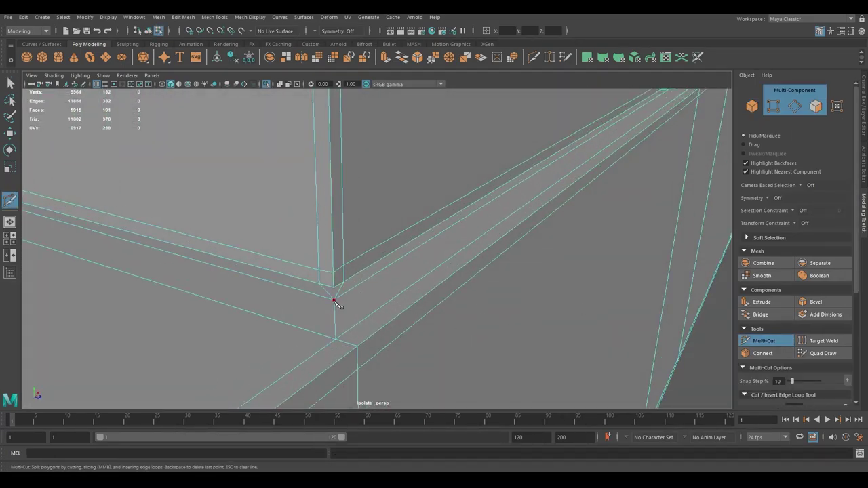
key(q)
alt+drag(407, 293, 438, 299)
alt+right_drag(438, 298, 537, 308)
alt+drag(536, 308, 604, 347)
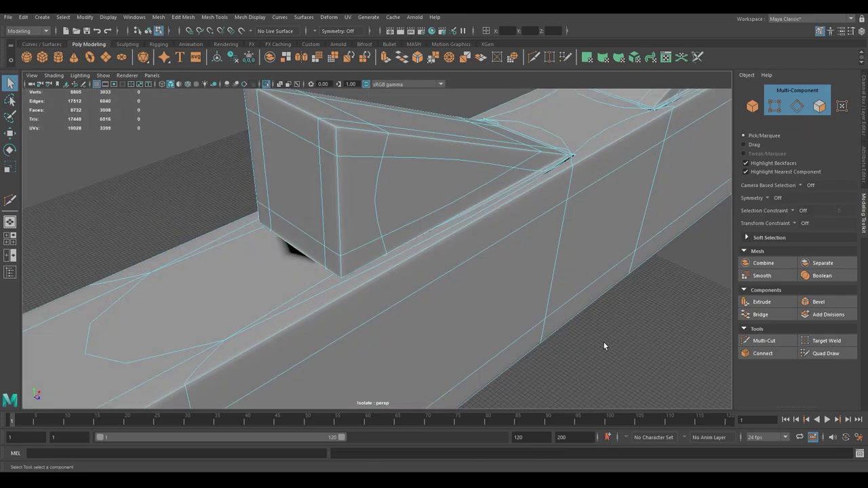
mouse_move(629, 319)
alt+right_down()
mouse_move(304, 330)
mouse_move(407, 333)
alt+right_up()
alt+drag(407, 333, 359, 252)
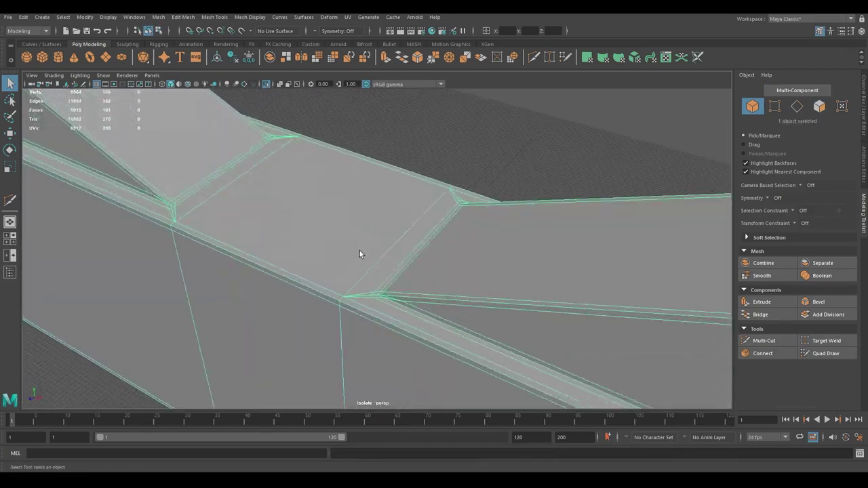
alt+right_drag(359, 252, 384, 261)
mouse_move(385, 261)
alt+mouse_down()
mouse_move(341, 220)
mouse_move(321, 229)
mouse_move(435, 249)
alt+mouse_up()
key(F8)
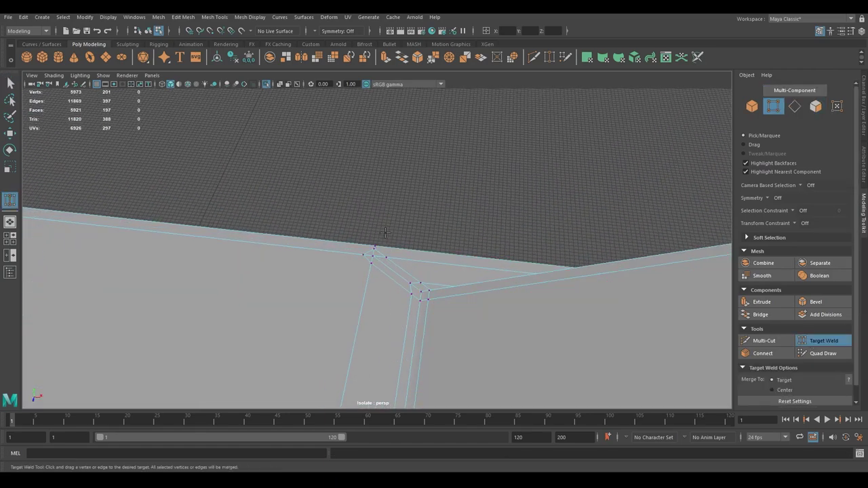
mouse_move(368, 255)
alt+mouse_down()
mouse_move(441, 226)
mouse_move(455, 238)
mouse_move(423, 244)
mouse_move(483, 332)
alt+mouse_up()
Frame the mirrored crossbeam, then exit isolation to show the whole torii gate.
scroll(526, 148, down, 5)
alt+drag(488, 232, 423, 275)
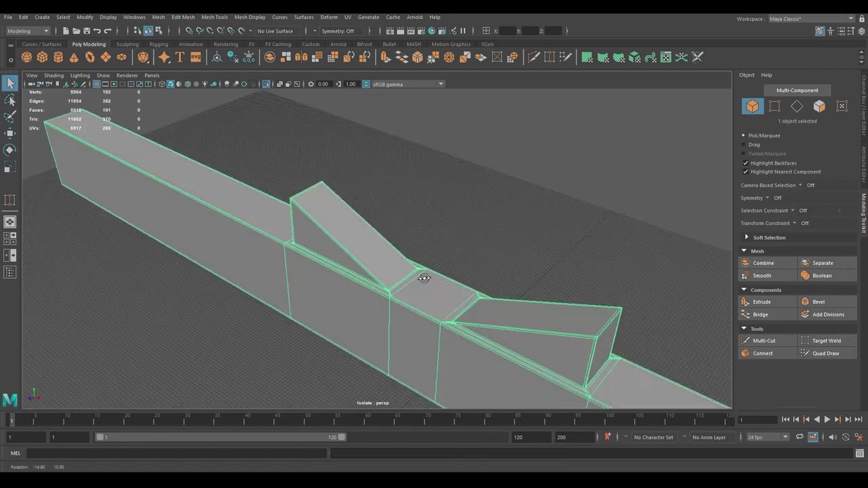
click(466, 263)
click(472, 279)
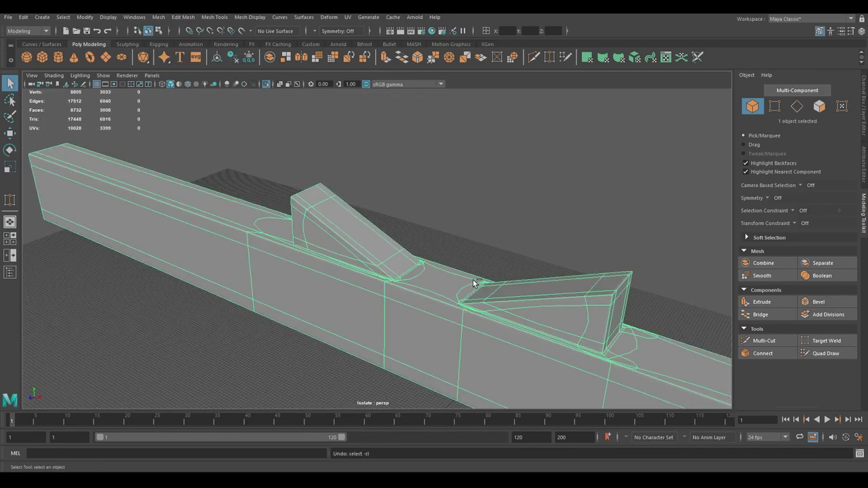
scroll(473, 280, up, 3)
scroll(487, 234, up, 3)
key(f)
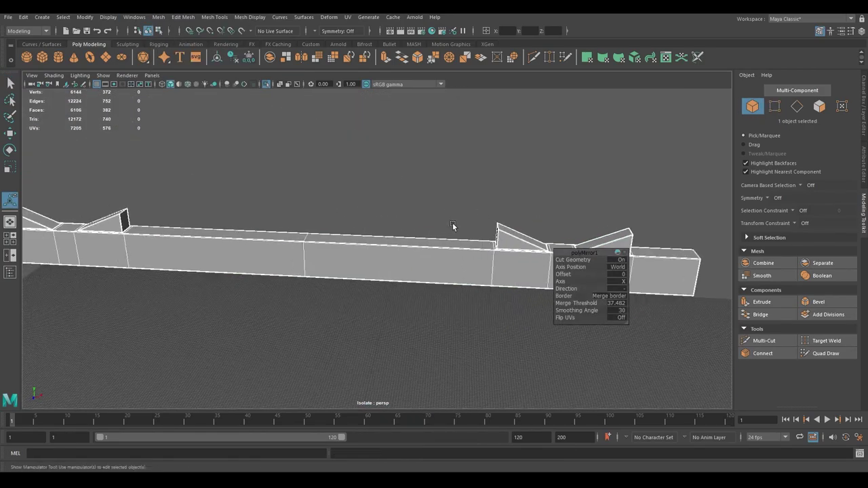
click(437, 303)
mouse_move(437, 303)
alt+mouse_down()
mouse_move(402, 271)
mouse_move(431, 295)
alt+mouse_up()
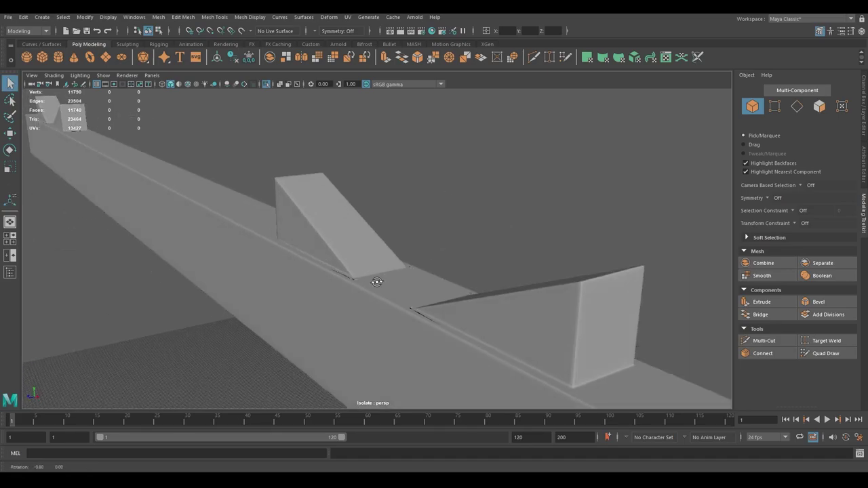
scroll(377, 281, down, 5)
click(316, 257)
key(ctrl+1)
Select the top faces of the fence posts and frame one post cap.
click(449, 240)
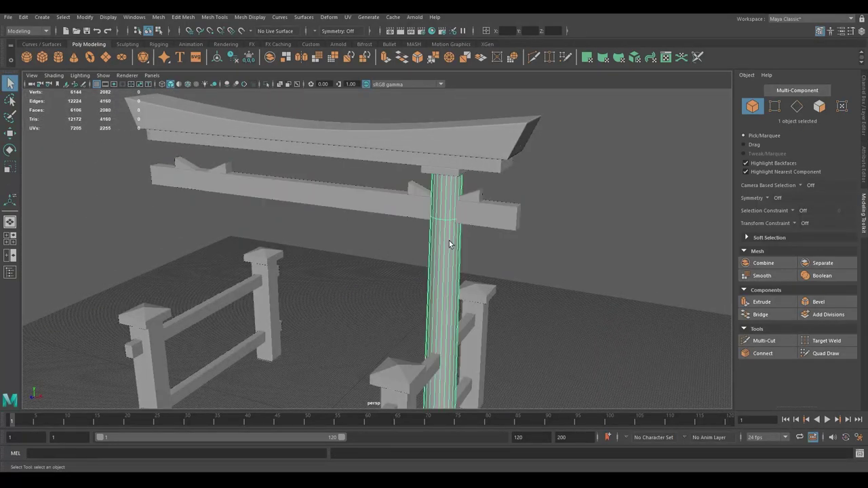
mouse_move(449, 241)
alt+mouse_down()
mouse_move(368, 246)
mouse_move(459, 258)
mouse_move(136, 139)
alt+mouse_up()
click(369, 246)
shift+click(459, 258)
shift+drag(135, 139, 159, 163)
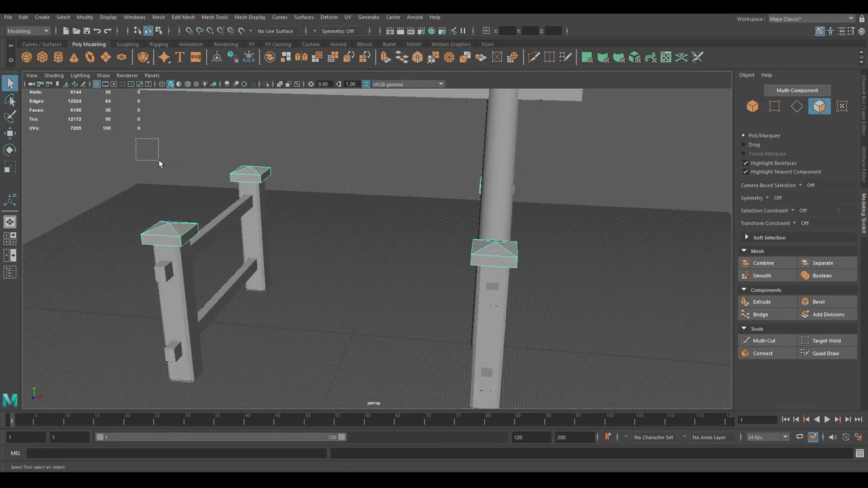
alt+drag(332, 252, 457, 266)
scroll(459, 263, up, 3)
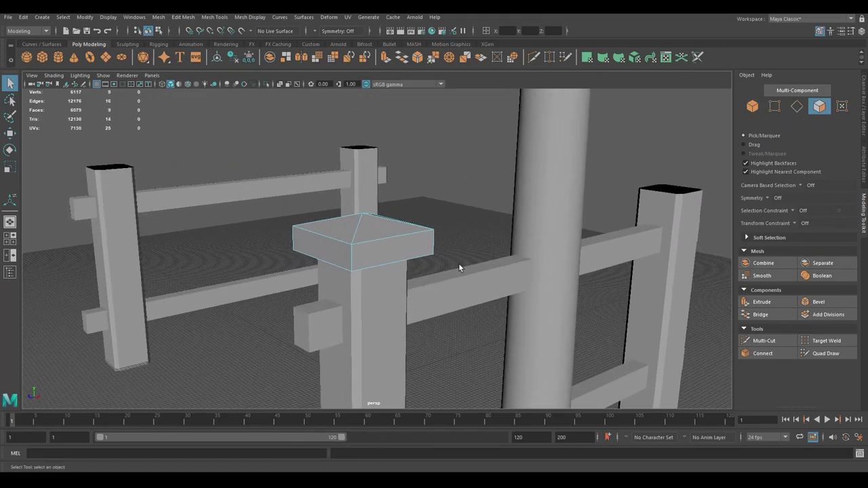
key(f)
Multi-Cut across the post cap and remove the extra small post.
click(763, 341)
click(356, 320)
key(q)
key(F8)
mouse_move(391, 326)
alt+mouse_down()
mouse_move(469, 240)
mouse_move(462, 229)
mouse_move(408, 214)
alt+mouse_up()
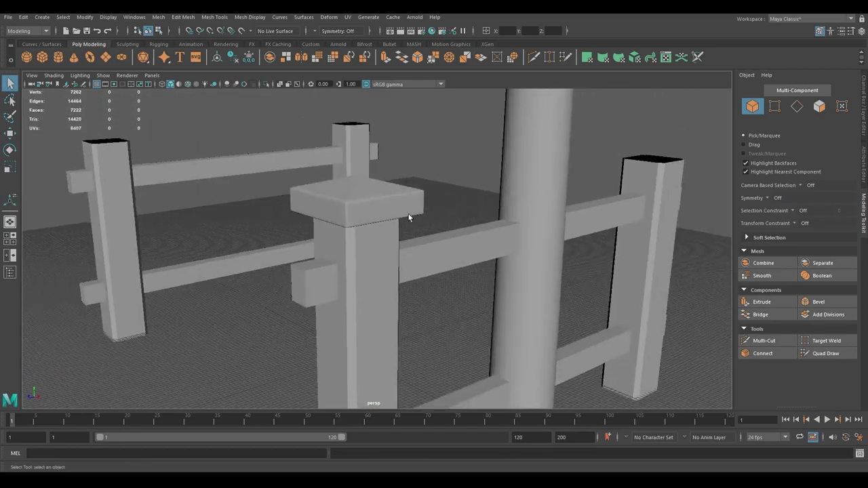
mouse_move(129, 133)
alt+mouse_down()
mouse_move(563, 346)
mouse_move(505, 208)
mouse_move(436, 216)
mouse_move(434, 149)
mouse_move(434, 258)
alt+mouse_up()
key(ctrl+z)
Isolate the post, cut its top edge and bevel its vertical edges.
key(ctrl+1)
click(764, 340)
click(389, 205)
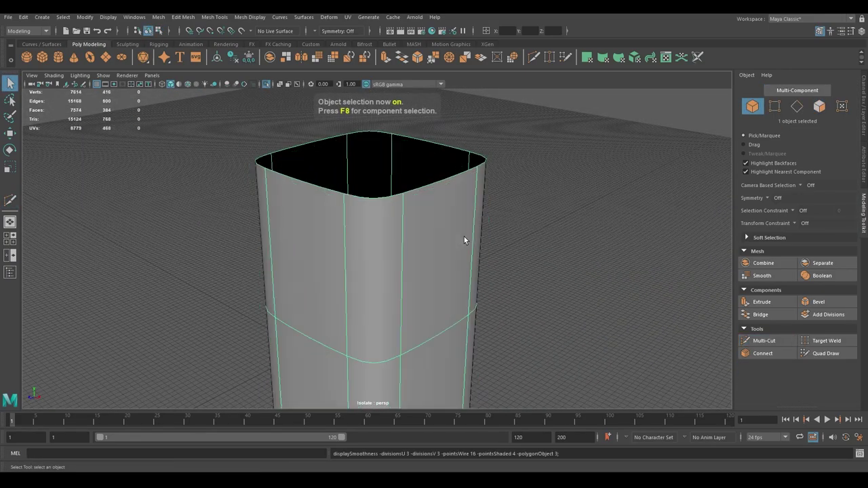
mouse_move(479, 161)
alt+mouse_down()
mouse_move(382, 184)
mouse_move(380, 244)
mouse_move(392, 254)
alt+mouse_up()
key(F8)
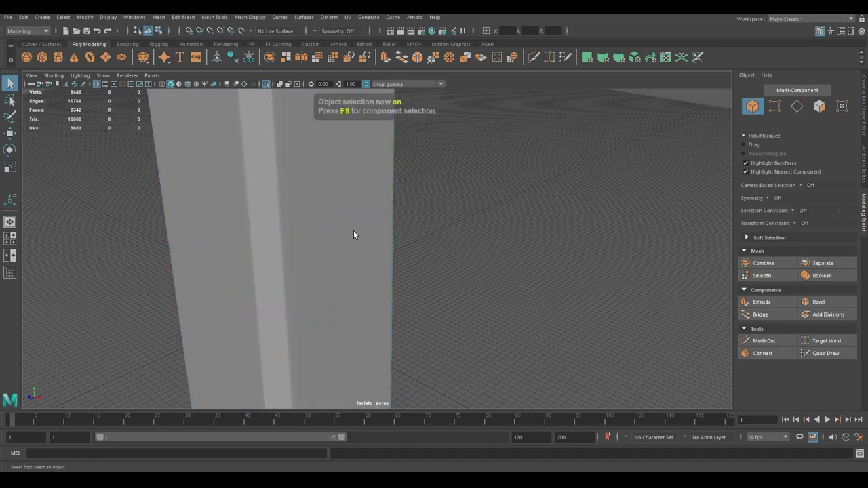
Bring back the whole fence and bevel the two rails.
scroll(353, 231, down, 5)
alt+drag(394, 213, 450, 221)
key(ctrl+1)
scroll(465, 267, down, 3)
mouse_move(465, 267)
alt+mouse_down()
mouse_move(438, 301)
mouse_move(439, 207)
alt+mouse_up()
click(158, 17)
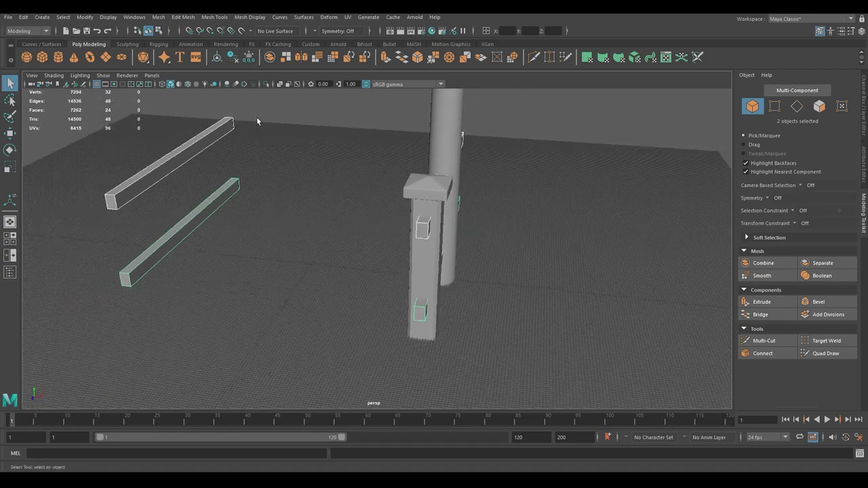
mouse_move(256, 116)
alt+mouse_down()
mouse_move(371, 239)
mouse_move(398, 239)
alt+mouse_up()
key(F8)
scroll(420, 224, up, 3)
click(159, 17)
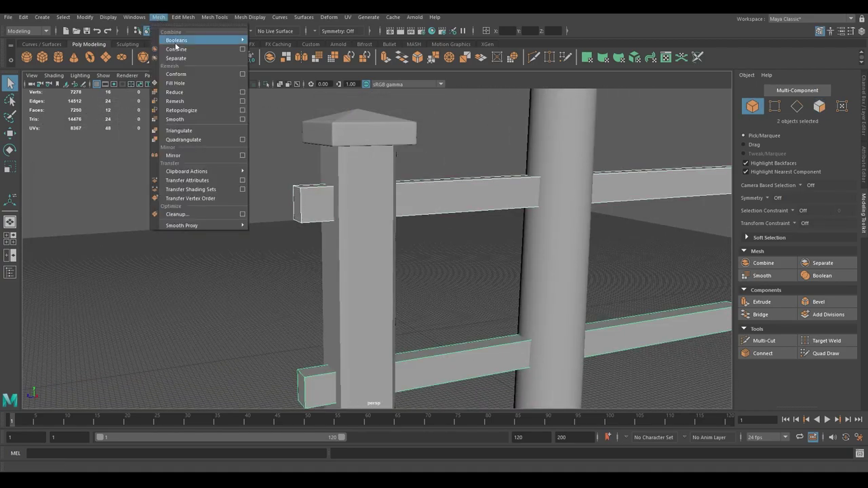
click(197, 41)
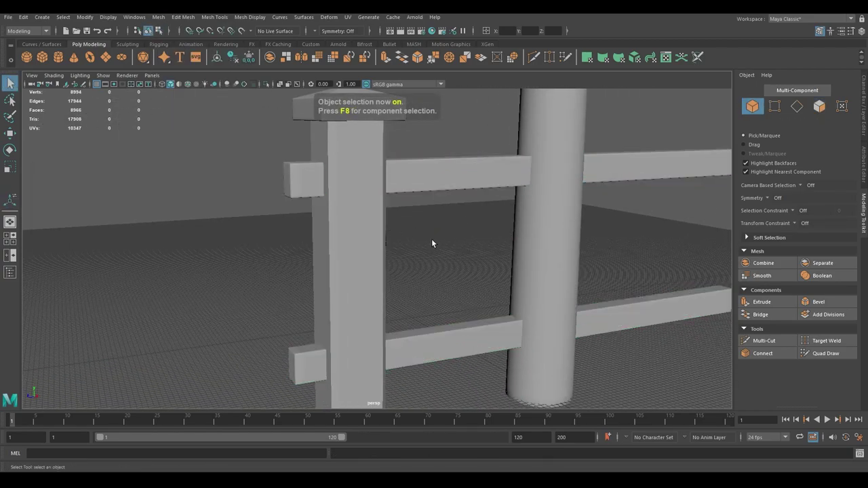
Mirror the post and its cap with Mesh > Mirror.
click(349, 114)
scroll(349, 114, down, 3)
click(158, 17)
click(194, 137)
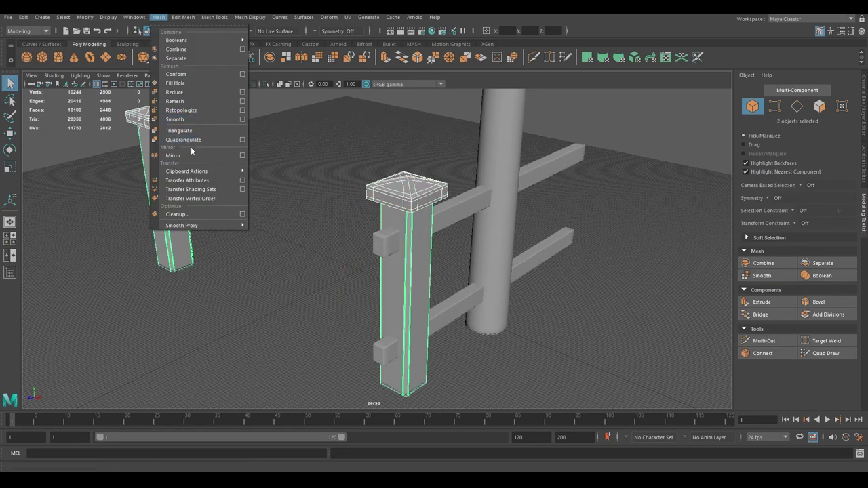
Switch the polyMirror axis from X to Y so the fence lands by the opposite pillar.
drag(646, 281, 438, 201)
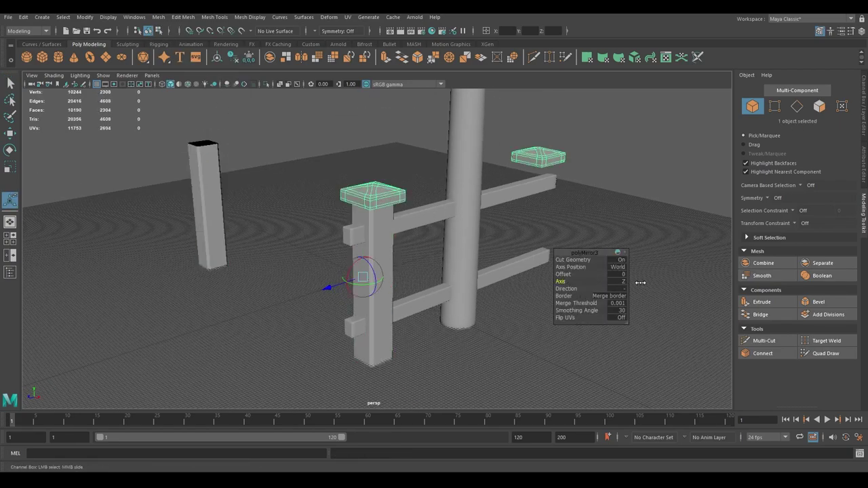
drag(640, 283, 535, 281)
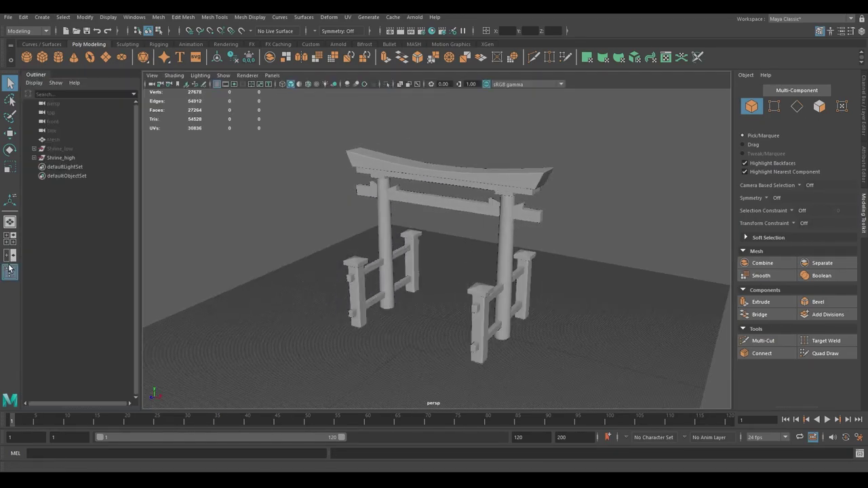
Select Shrine_high, then Shrine_low in the Outliner, and zoom into its UV shells.
click(61, 157)
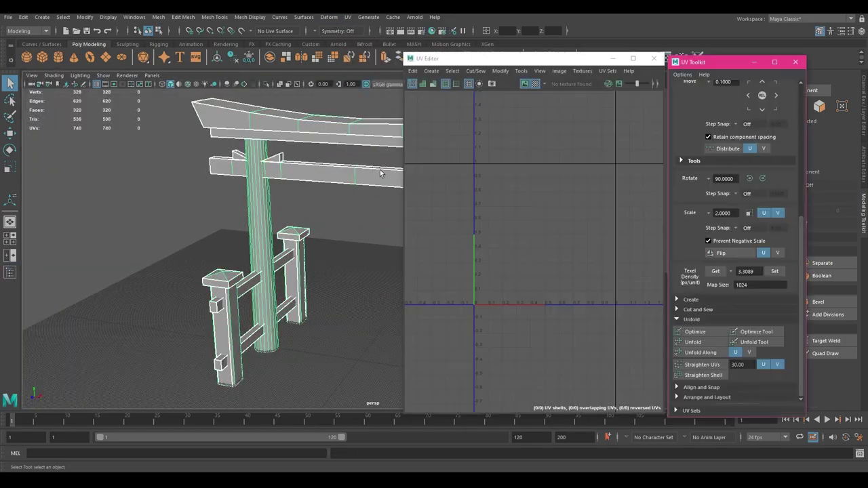
click(71, 150)
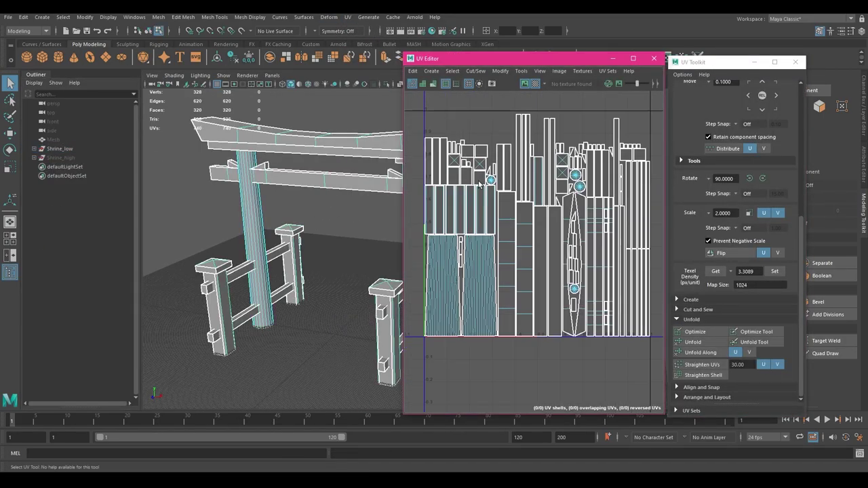
scroll(480, 184, up, 3)
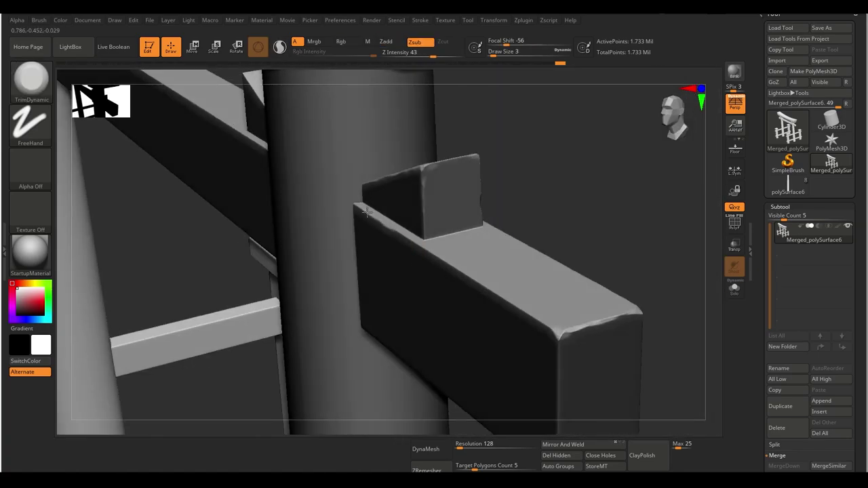
right_drag(366, 212, 437, 283)
right_drag(520, 254, 427, 269)
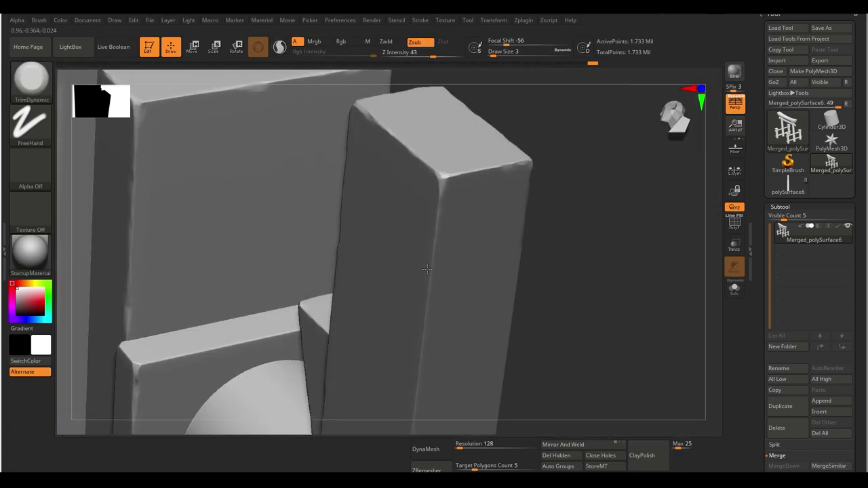
mouse_move(430, 236)
right_down()
mouse_move(510, 255)
mouse_move(416, 248)
mouse_move(513, 213)
mouse_move(568, 242)
mouse_move(407, 235)
mouse_move(348, 316)
mouse_move(610, 147)
mouse_move(535, 255)
mouse_move(288, 328)
right_up()
mouse_move(530, 266)
right_down()
mouse_move(499, 251)
mouse_move(508, 238)
mouse_move(466, 296)
right_up()
mouse_move(573, 306)
right_down()
mouse_move(482, 253)
mouse_move(373, 339)
mouse_move(359, 294)
mouse_move(301, 277)
mouse_move(278, 351)
mouse_move(552, 285)
mouse_move(484, 319)
mouse_move(446, 173)
mouse_move(471, 294)
mouse_move(502, 208)
mouse_move(556, 262)
mouse_move(485, 271)
mouse_move(446, 378)
mouse_move(438, 194)
mouse_move(448, 275)
mouse_move(456, 271)
mouse_move(360, 231)
mouse_move(319, 262)
mouse_move(321, 249)
mouse_move(495, 348)
mouse_move(519, 244)
mouse_move(514, 221)
right_up()
ctrl+shift+click(359, 295)
ctrl+shift+click(277, 366)
ctrl+shift+click(552, 285)
ctrl+shift+click(349, 224)
ctrl+shift+click(495, 348)
ctrl+shift+click(520, 245)
mouse_move(519, 352)
right_down()
mouse_move(495, 161)
mouse_move(537, 237)
mouse_move(511, 340)
mouse_move(541, 303)
right_up()
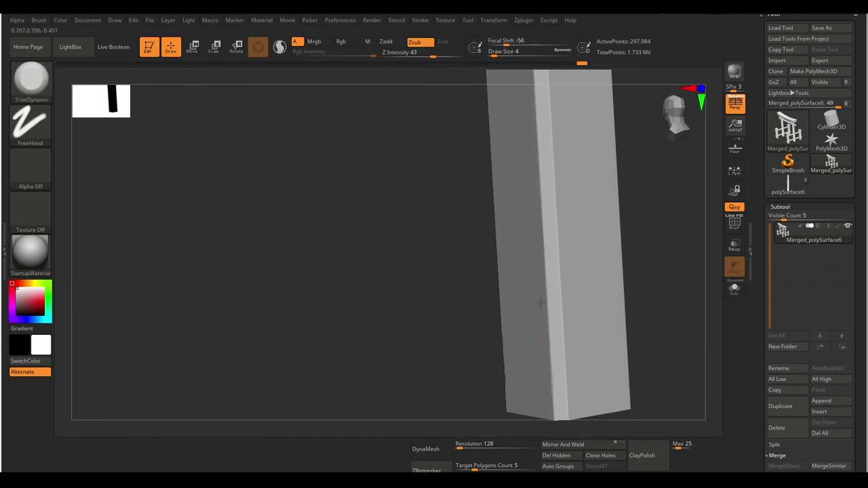
mouse_move(555, 242)
right_down()
mouse_move(560, 335)
mouse_move(540, 143)
mouse_move(525, 201)
mouse_move(375, 214)
mouse_move(360, 267)
mouse_move(296, 156)
mouse_move(422, 202)
mouse_move(358, 241)
mouse_move(373, 378)
mouse_move(368, 205)
mouse_move(354, 348)
right_up()
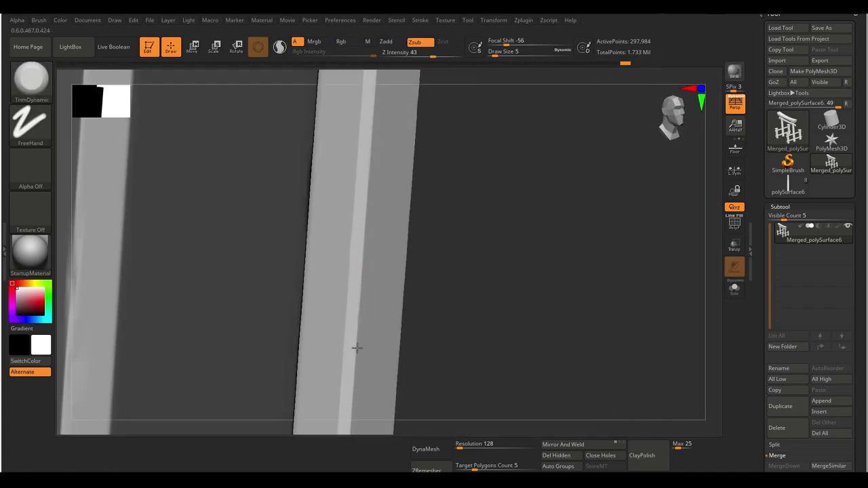
key(f)
mouse_move(481, 261)
right_down()
mouse_move(554, 229)
mouse_move(458, 251)
right_up()
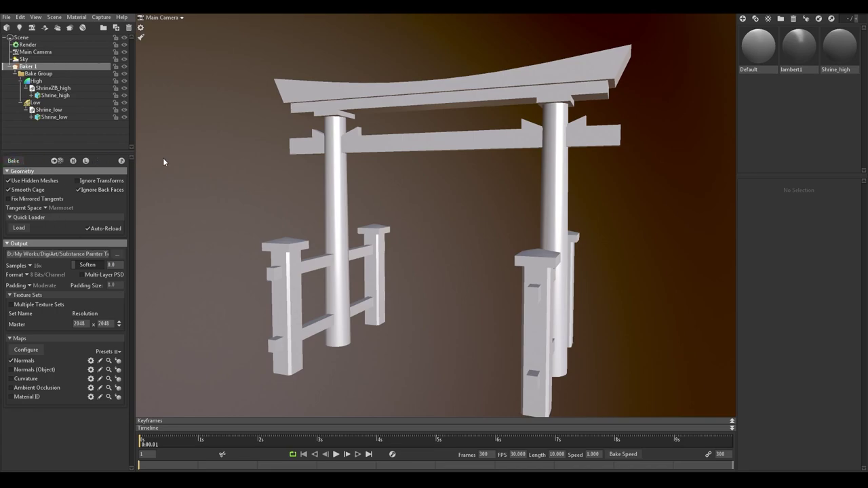
Select the Low group under Baker 1 and lower its Cage Max Offset.
drag(162, 162, 92, 164)
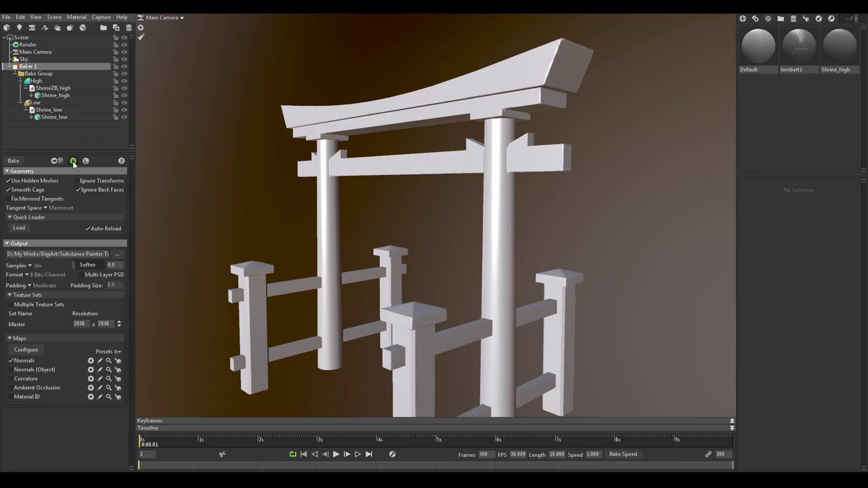
mouse_move(149, 156)
mouse_down()
mouse_move(413, 147)
mouse_move(316, 219)
mouse_move(407, 243)
mouse_move(368, 181)
mouse_up()
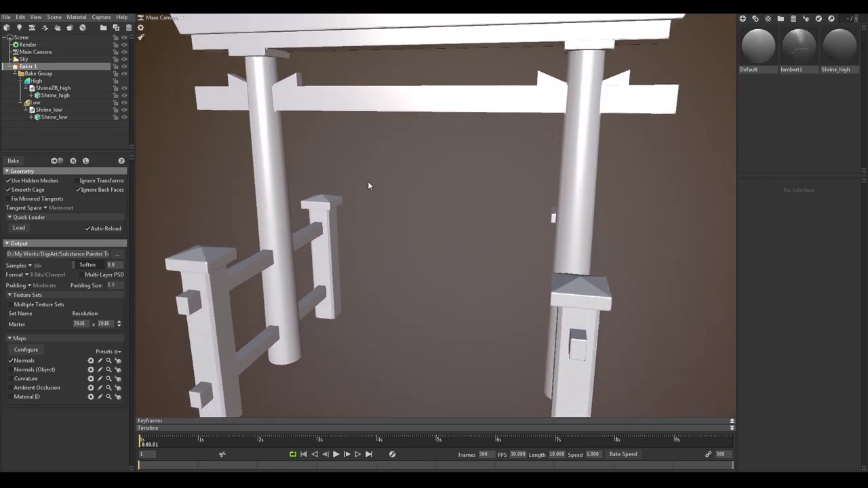
scroll(368, 181, down, 5)
scroll(332, 171, up, 3)
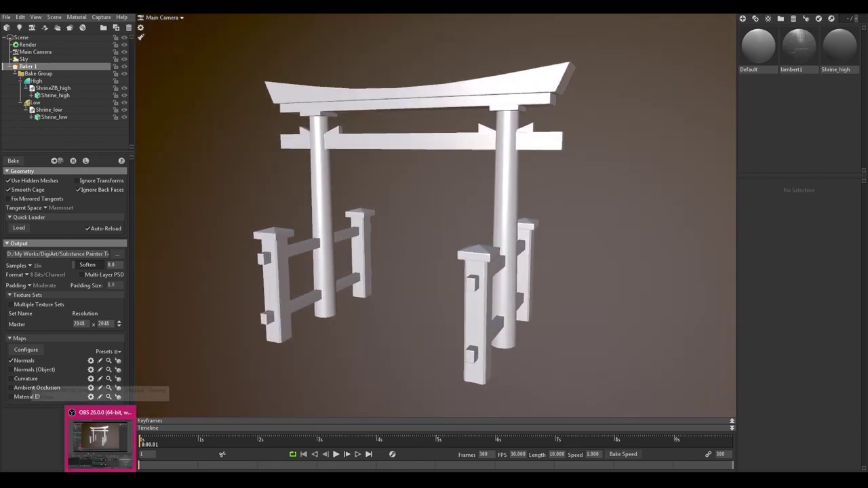
mouse_move(462, 197)
mouse_down()
mouse_move(467, 265)
mouse_move(523, 232)
mouse_move(398, 205)
mouse_move(471, 200)
mouse_up()
click(40, 102)
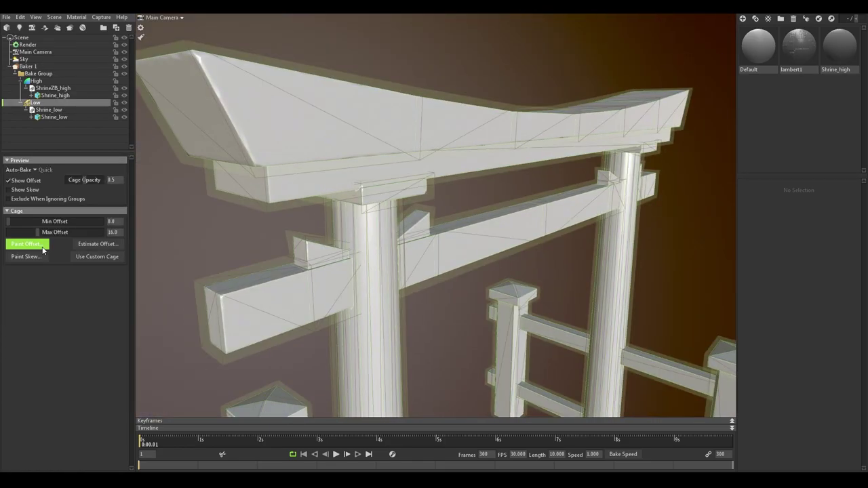
scroll(229, 195, up, 2)
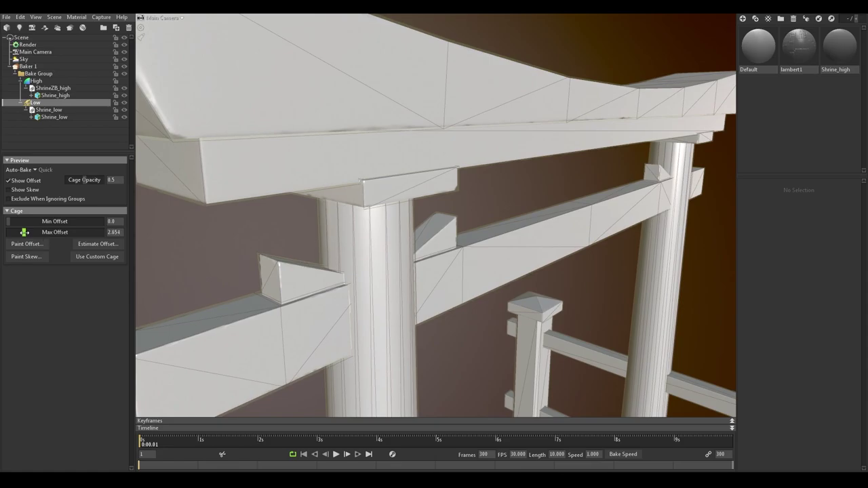
drag(25, 232, 22, 232)
mouse_move(482, 125)
mouse_down()
mouse_move(466, 226)
mouse_move(412, 210)
mouse_up()
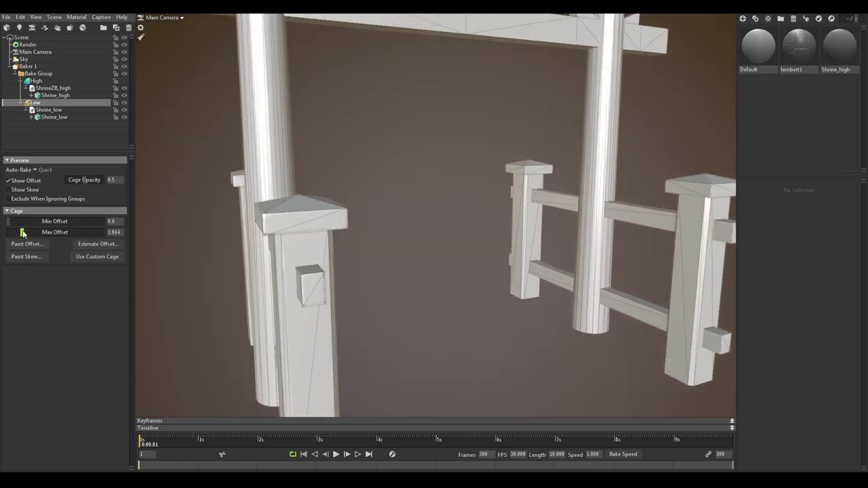
Check the cage from under the crossbeam and raise the Cage Max Offset again.
click(362, 170)
scroll(393, 189, down, 3)
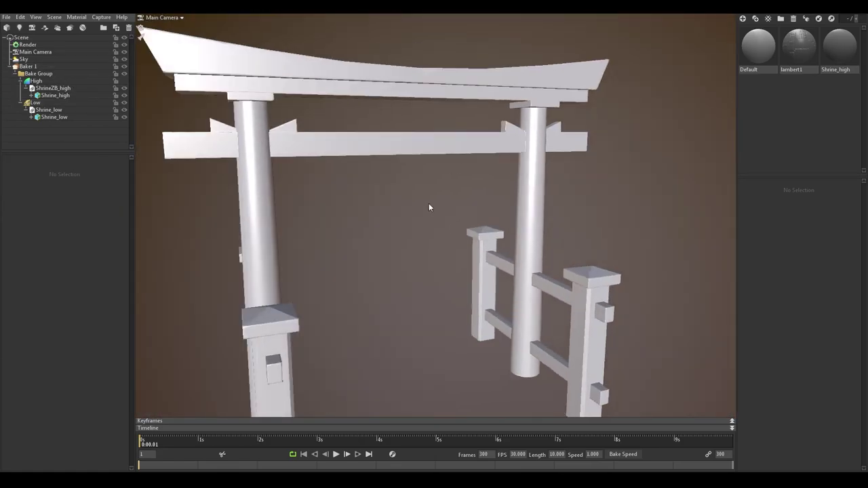
scroll(441, 210, up, 5)
scroll(456, 215, down, 3)
mouse_move(456, 215)
mouse_down()
mouse_move(382, 216)
mouse_move(356, 249)
mouse_up()
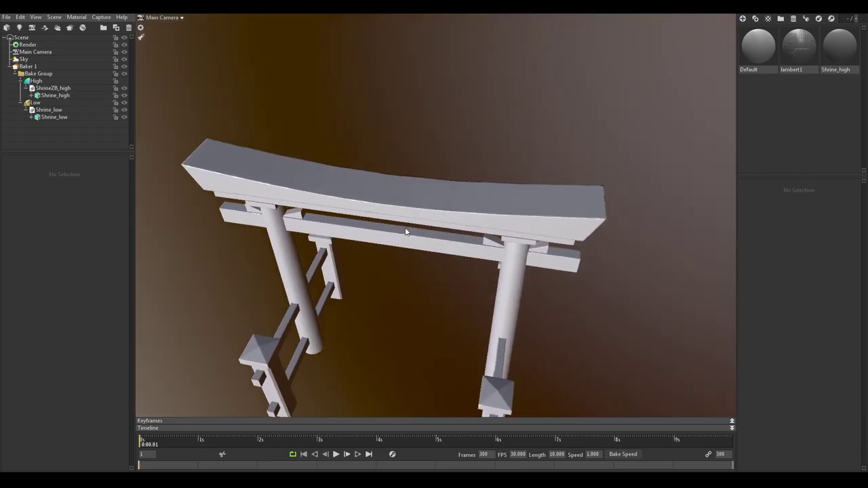
scroll(356, 248, up, 5)
click(57, 102)
drag(27, 232, 42, 232)
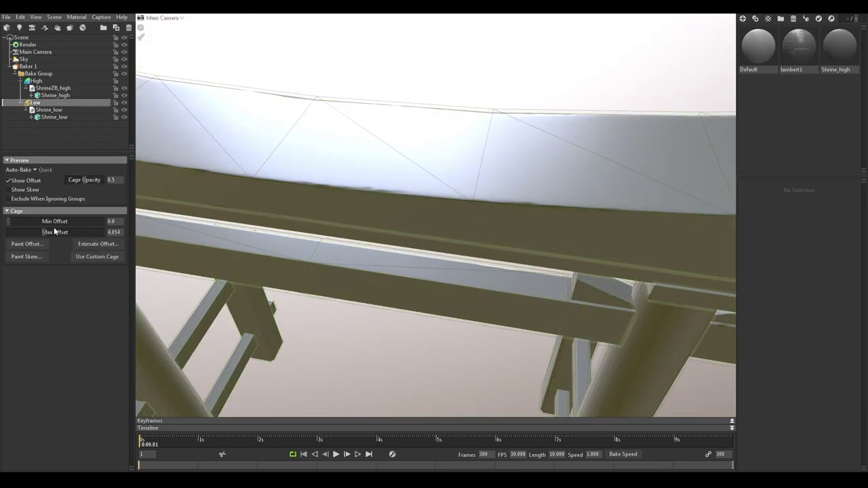
Reselect Baker 1 to review its bake settings in the preview.
mouse_move(385, 122)
mouse_down()
mouse_move(392, 110)
mouse_move(366, 136)
mouse_up()
click(27, 66)
scroll(212, 153, down, 5)
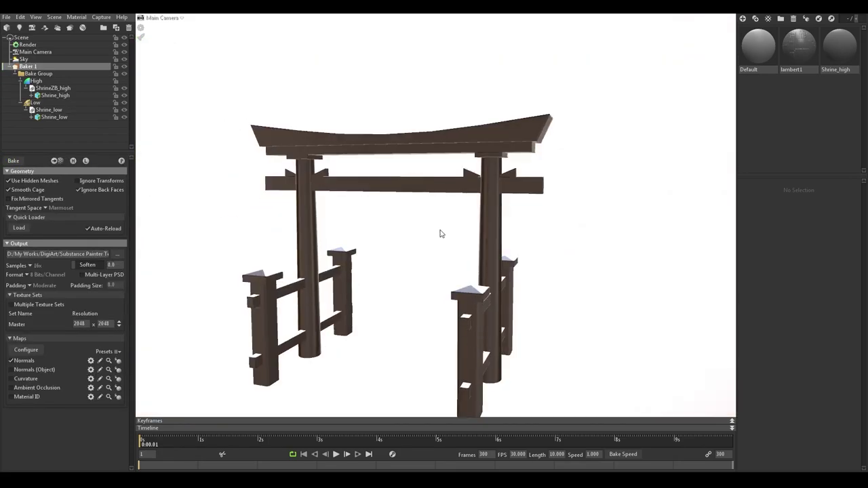
drag(263, 226, 380, 204)
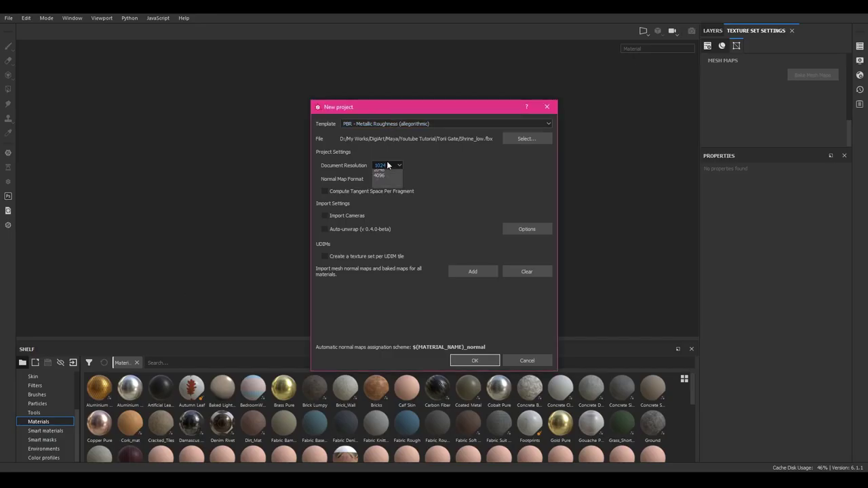
Drop gate_normal into the Normal slot and bake the lambert1 mesh maps.
alt+drag(496, 262, 413, 180)
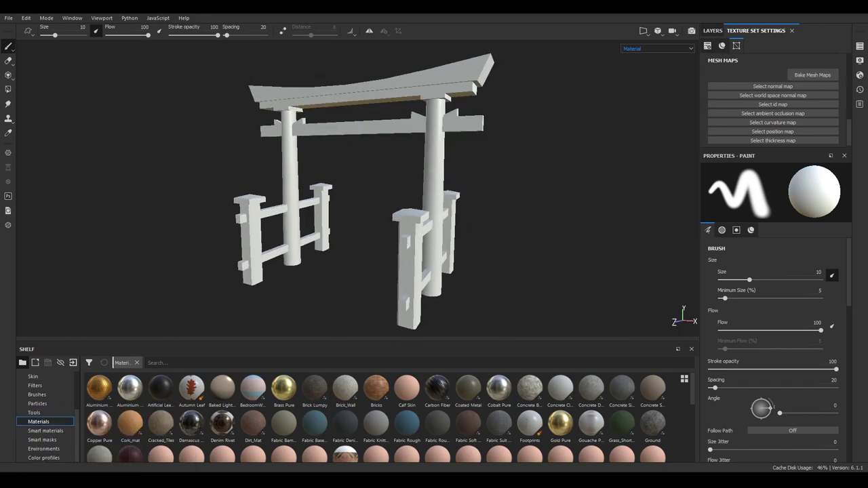
drag(763, 89, 766, 92)
click(813, 75)
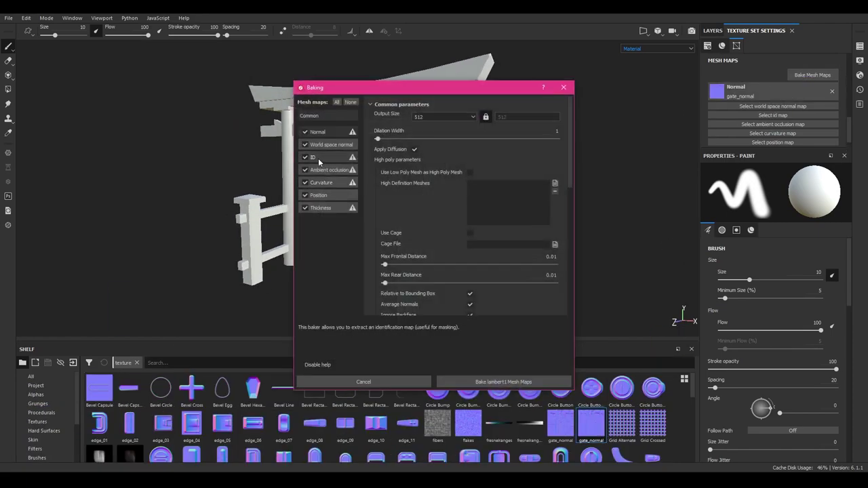
click(488, 382)
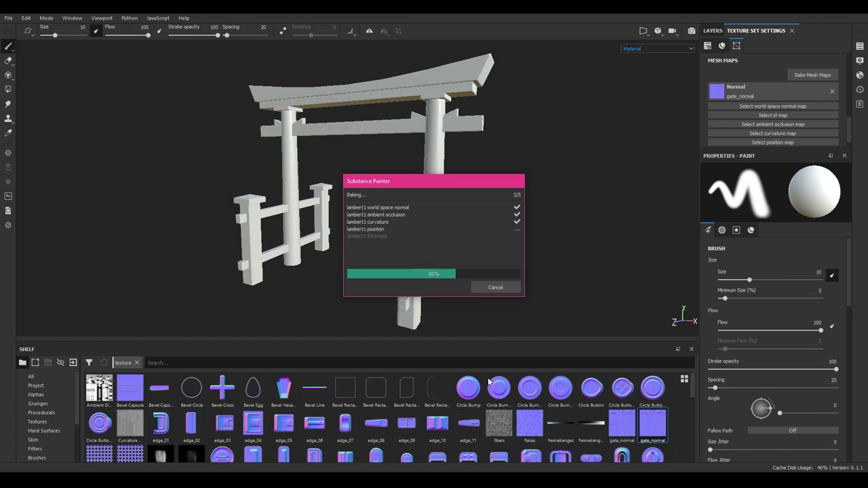
click(496, 287)
alt+drag(495, 287, 234, 310)
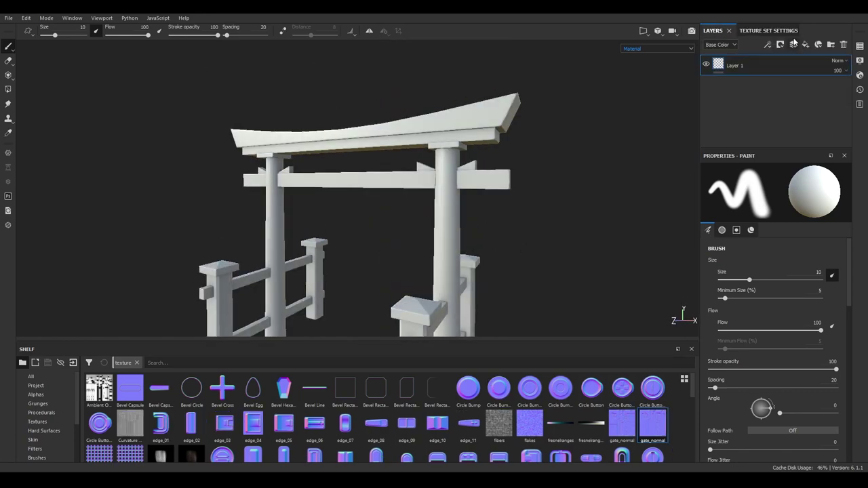
click(860, 45)
click(704, 75)
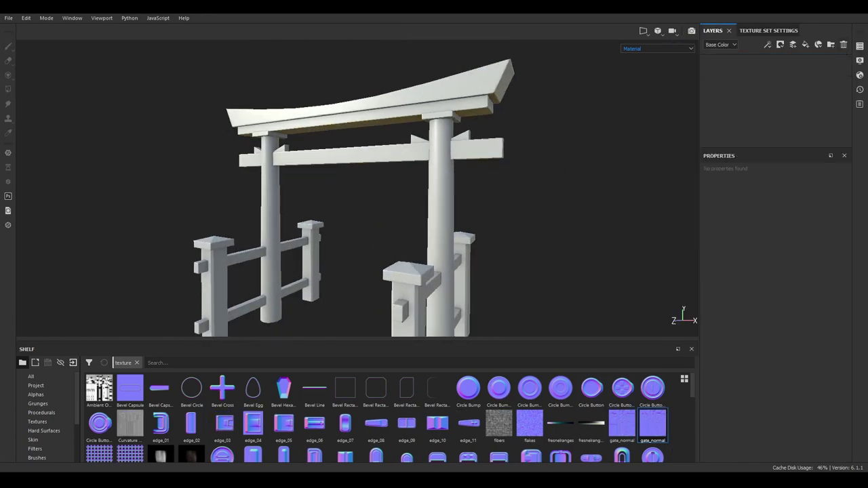
Apply the Wood Beech Veined smart material to the whole gate.
click(38, 421)
scroll(338, 398, down, 3)
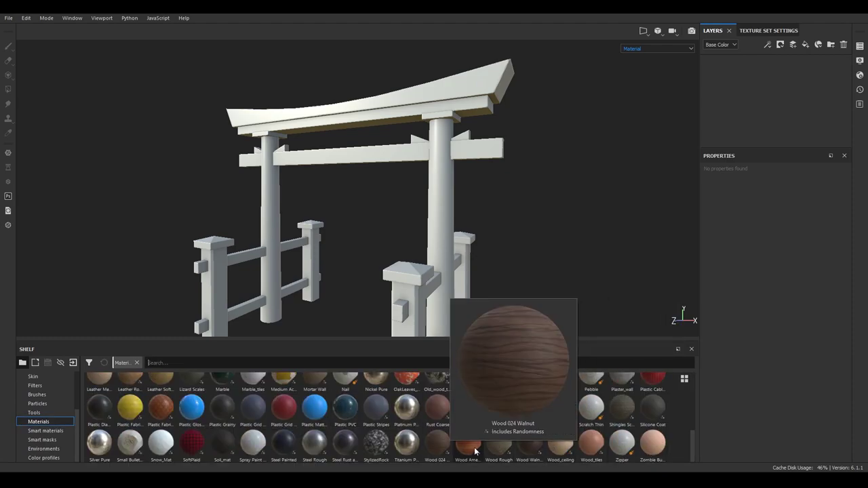
click(54, 431)
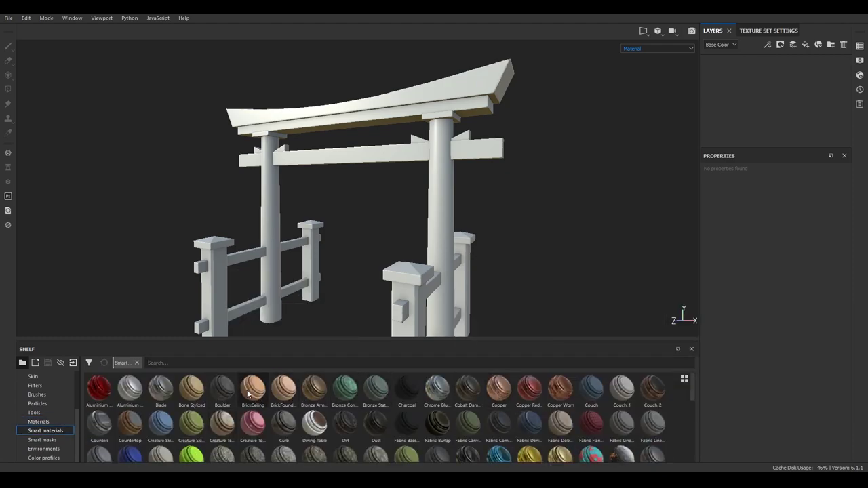
scroll(610, 434, down, 5)
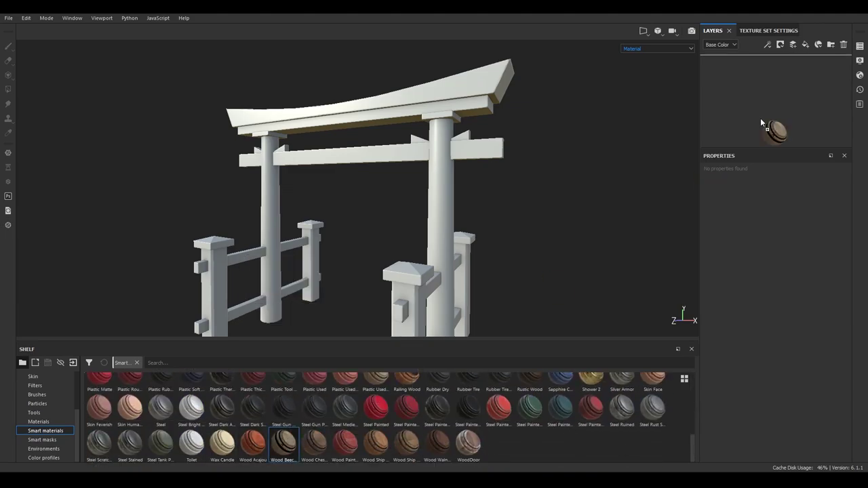
drag(284, 444, 760, 118)
alt+drag(760, 118, 566, 208)
scroll(566, 207, up, 5)
scroll(419, 216, down, 5)
mouse_move(419, 216)
alt+mouse_down()
mouse_move(494, 223)
mouse_move(543, 203)
alt+mouse_up()
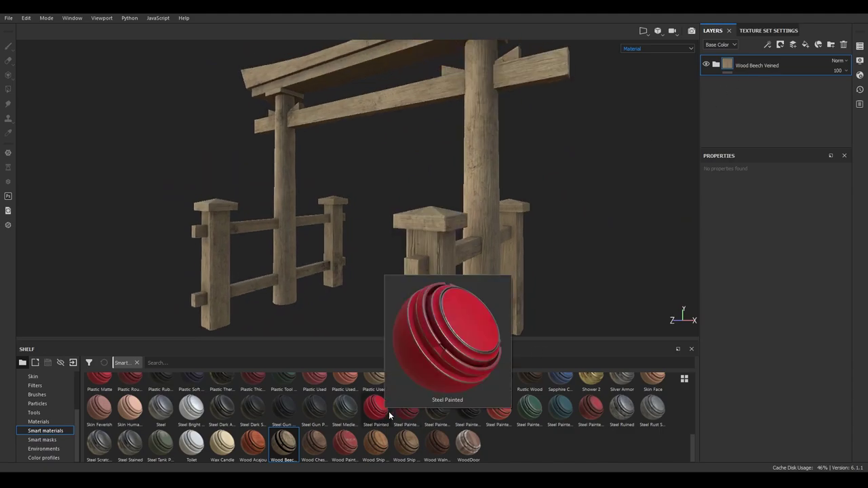
mouse_move(468, 407)
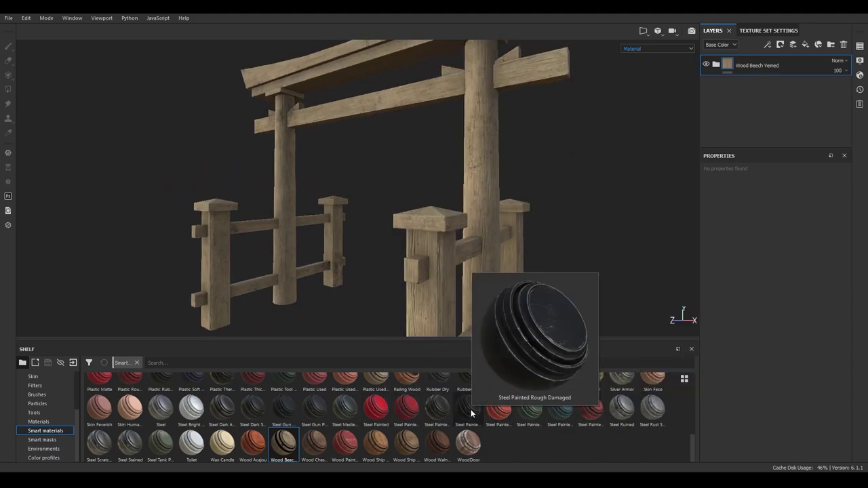
Try Steel Painted Scraped Dirty over the wood, then delete it.
mouse_move(498, 407)
mouse_down()
mouse_move(513, 122)
mouse_move(562, 136)
mouse_up()
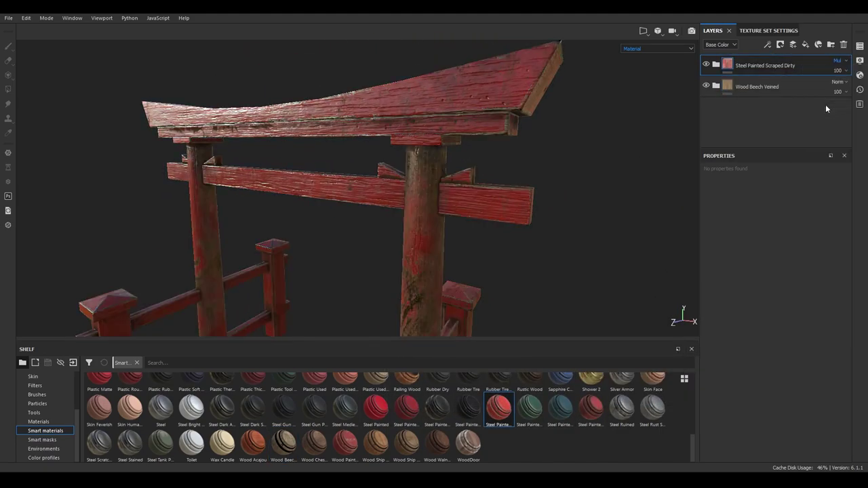
key(Delete)
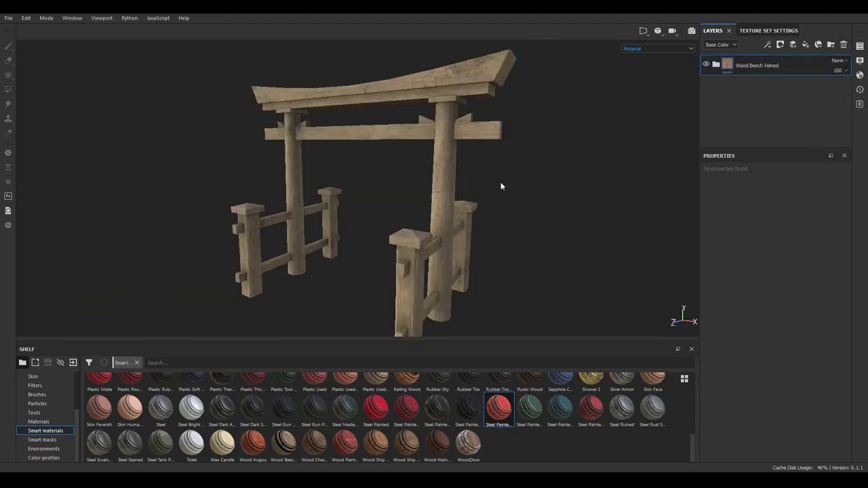
alt+drag(500, 182, 515, 190)
Replace the smart material with a deep red fill layer at roughness 0.3246.
click(805, 44)
click(773, 332)
click(783, 307)
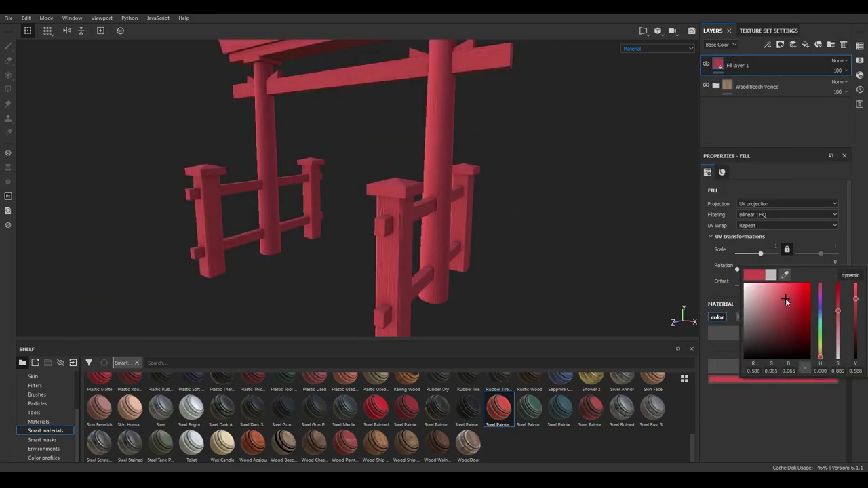
click(785, 299)
click(773, 316)
drag(748, 421, 747, 421)
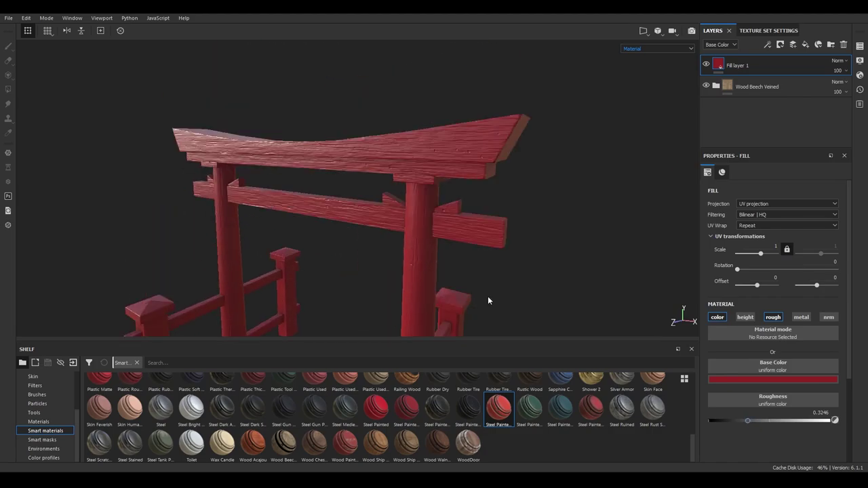
mouse_move(488, 300)
alt+mouse_down()
mouse_move(595, 136)
mouse_move(477, 196)
alt+mouse_up()
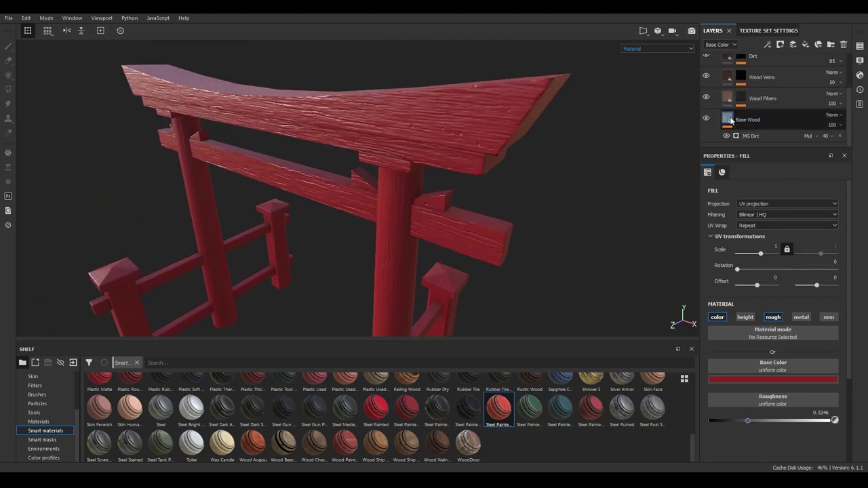
Adjust the Wood Fibers fill's wood pattern, setting its rotation to 90.
click(762, 137)
click(725, 99)
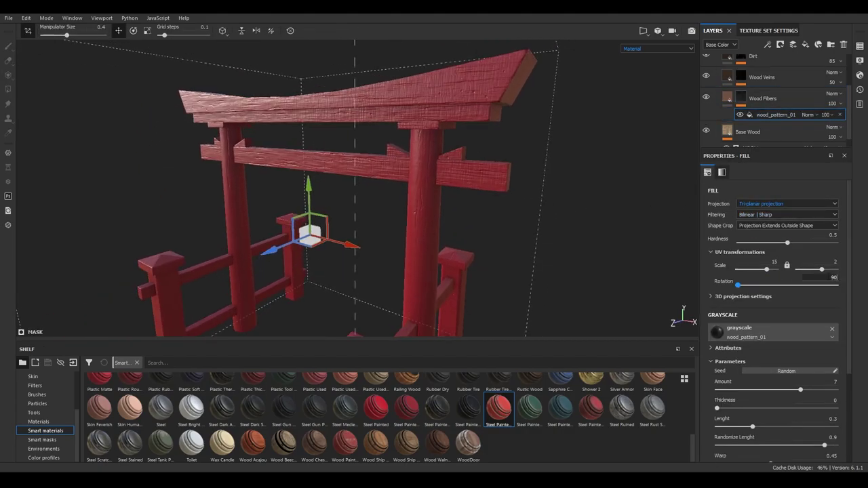
alt+drag(513, 225, 478, 203)
scroll(477, 204, up, 3)
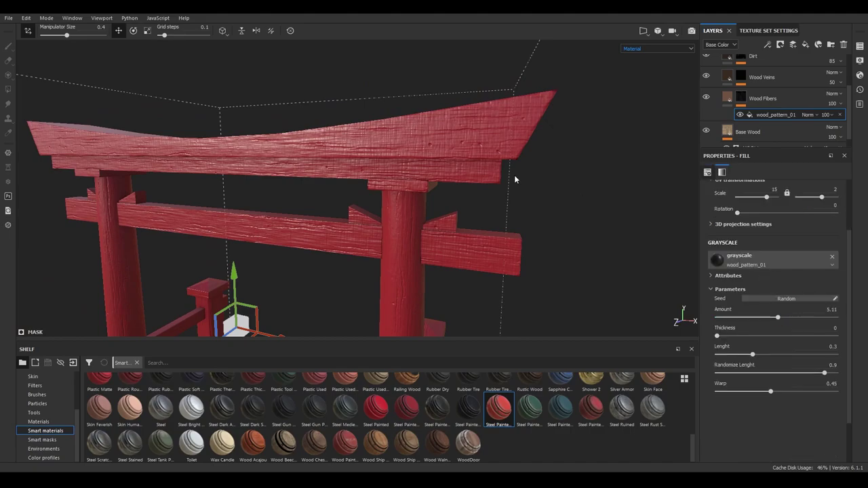
scroll(515, 179, down, 3)
alt+drag(500, 194, 457, 193)
scroll(752, 96, up, 2)
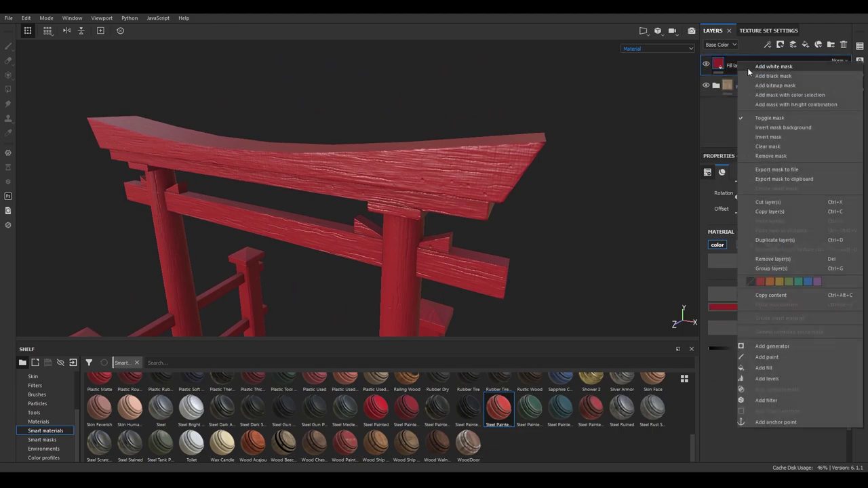
Mask the red fill with Grunge Plaster Cracked at balance 0.79.
click(38, 403)
text(pa)
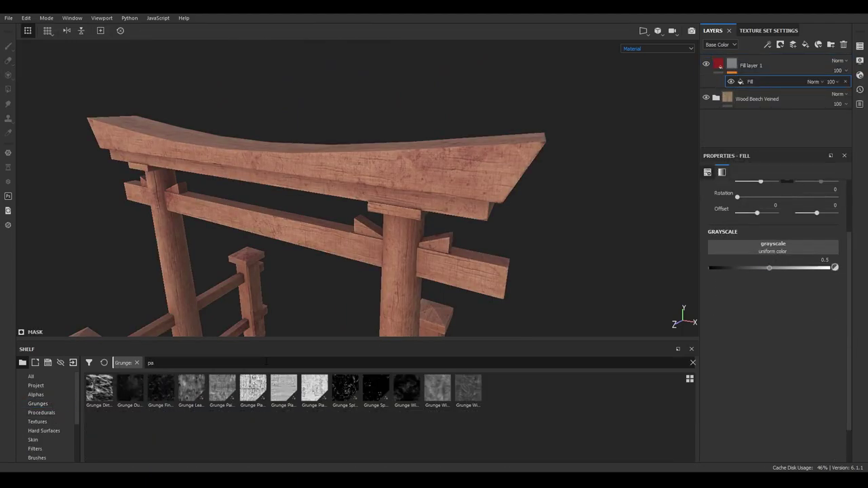
drag(315, 388, 773, 248)
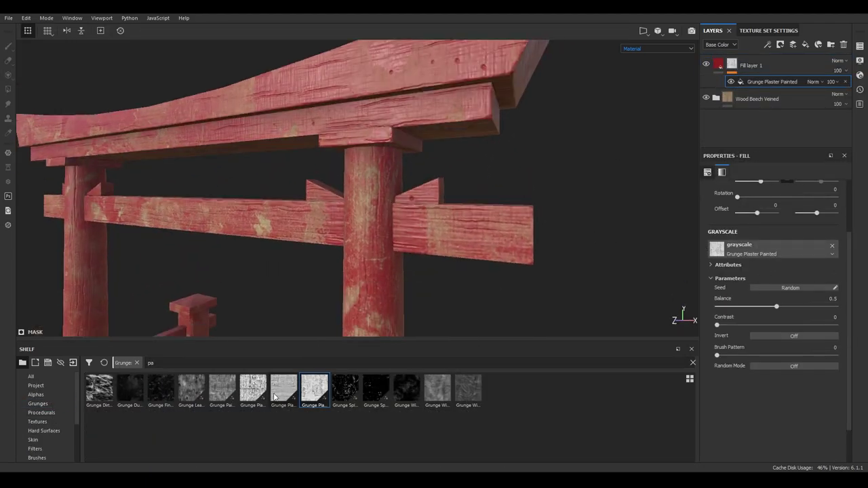
mouse_move(253, 388)
mouse_down()
mouse_move(763, 239)
mouse_move(733, 63)
mouse_up()
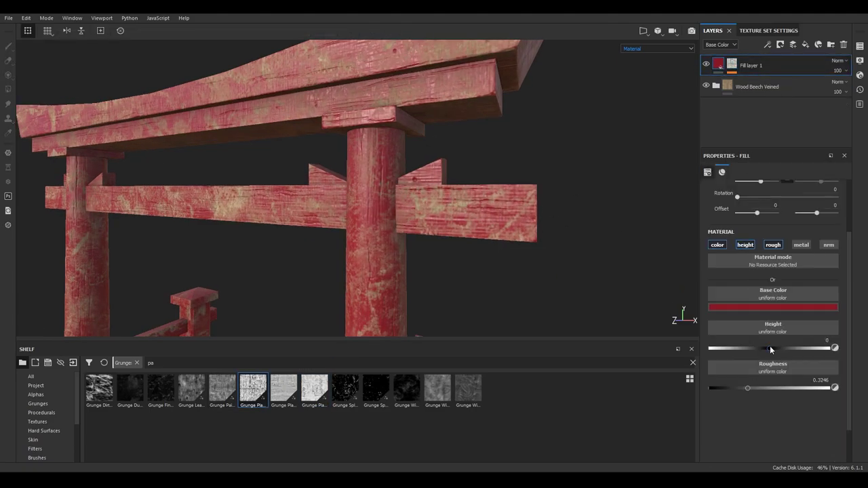
drag(776, 306, 811, 306)
drag(717, 356, 756, 357)
Turn on height for the red paint fill.
key(f)
alt+drag(454, 207, 459, 271)
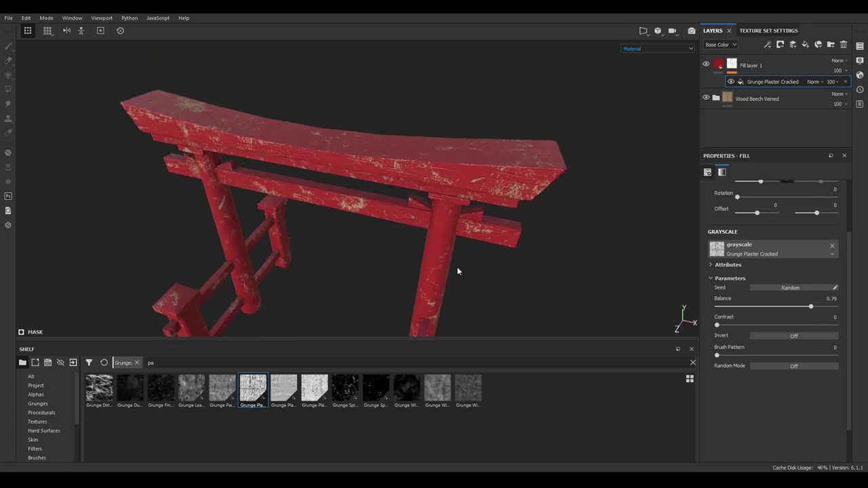
alt+drag(530, 197, 516, 231)
click(749, 65)
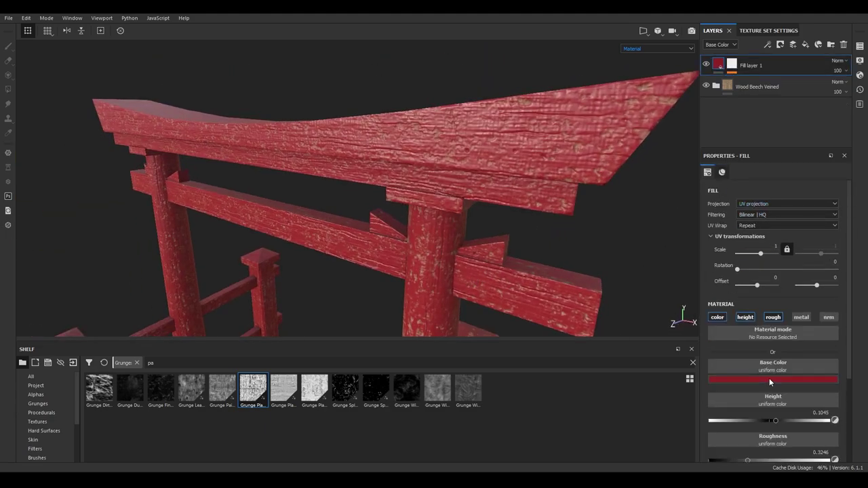
click(774, 422)
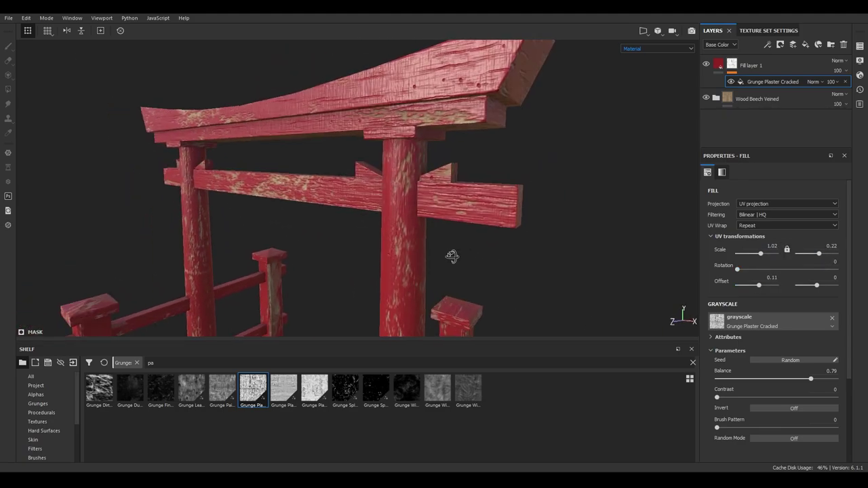
Expand the wood material's layers and switch to the 2D/3D view.
alt+drag(450, 254, 503, 260)
click(716, 98)
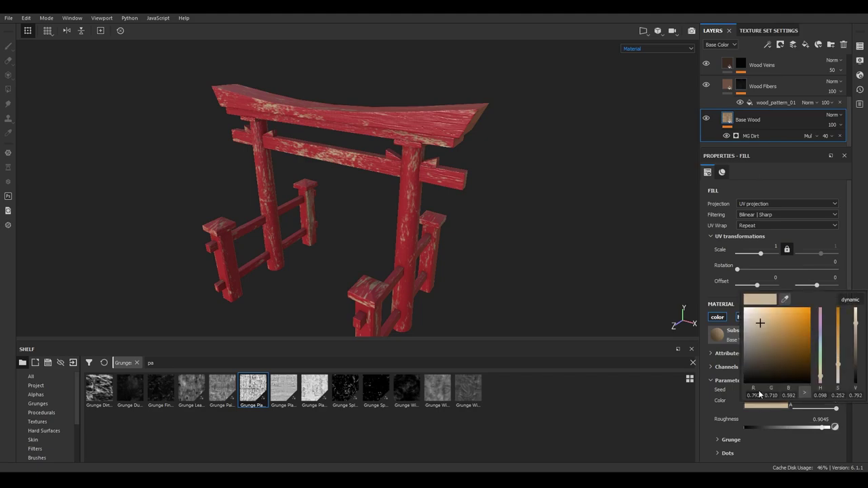
alt+drag(509, 187, 434, 204)
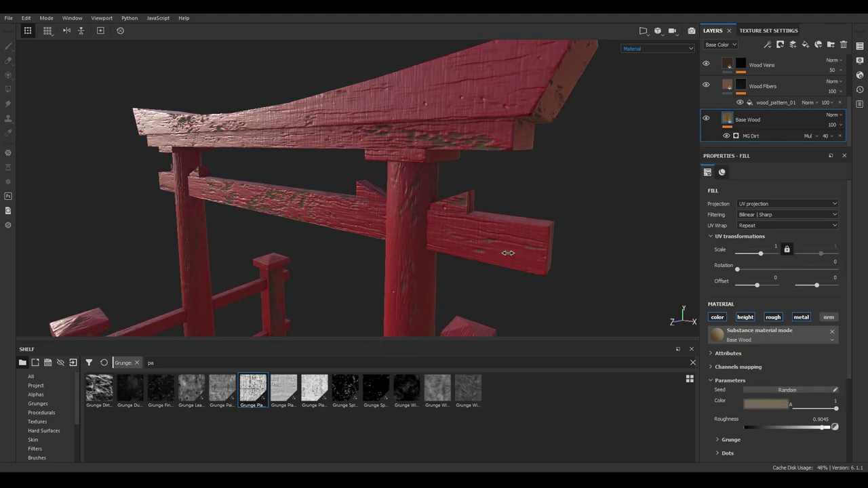
click(759, 31)
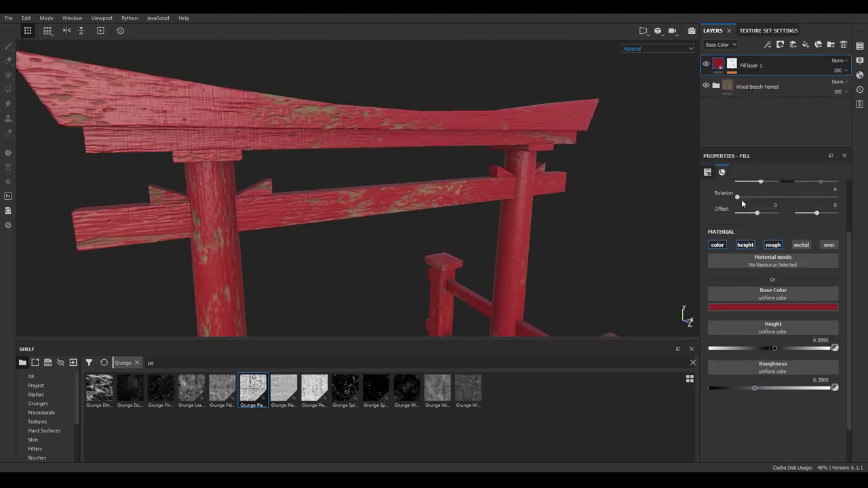
click(643, 30)
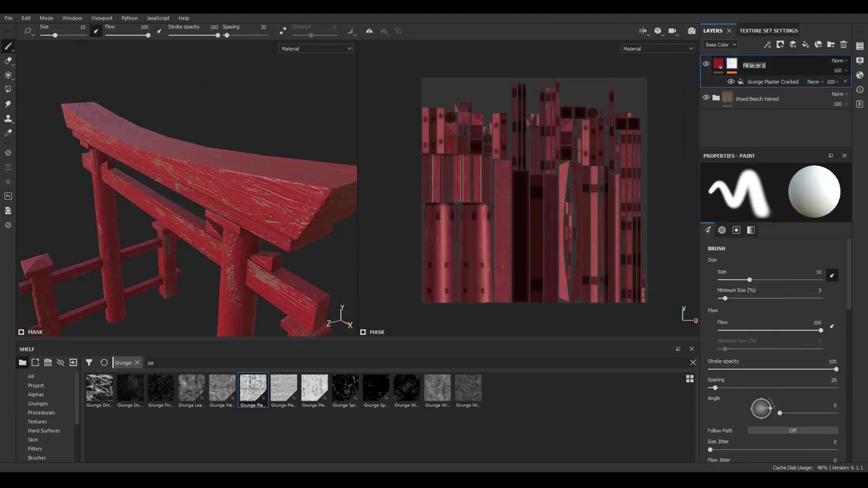
alt+drag(319, 152, 283, 150)
Create a 'red' folder with a black mask and polygon-fill the red mesh parts.
right_click(732, 63)
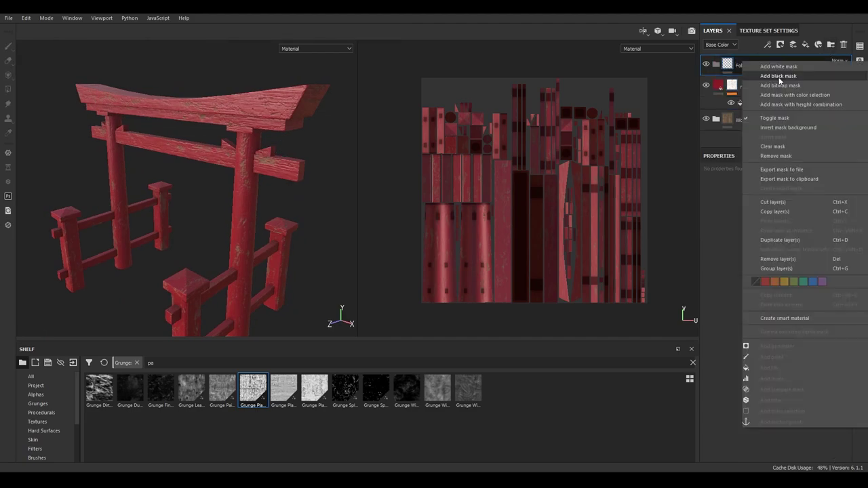
click(760, 68)
click(740, 64)
key(4)
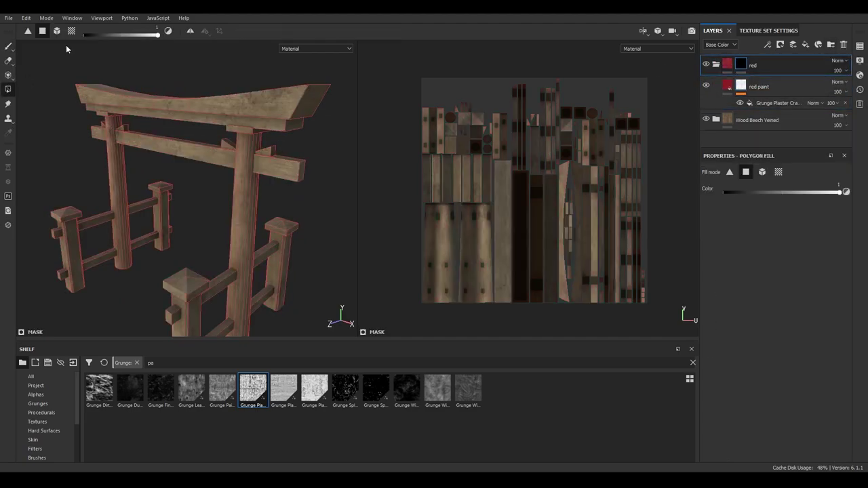
scroll(204, 169, down, 3)
click(214, 125)
key(4)
click(214, 125)
scroll(178, 160, up, 3)
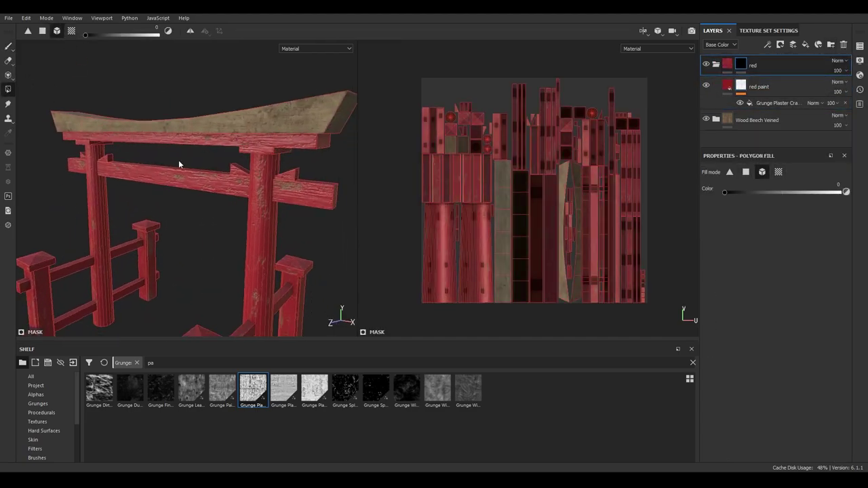
alt+drag(178, 160, 224, 247)
click(853, 385)
key(f)
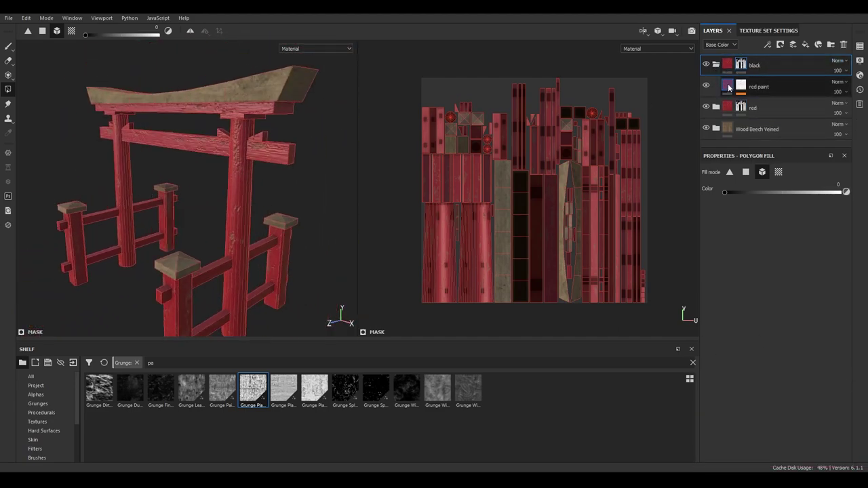
Set the paint colour to near-black and add a mask to the 'black' folder.
click(729, 87)
click(722, 333)
click(743, 356)
click(754, 65)
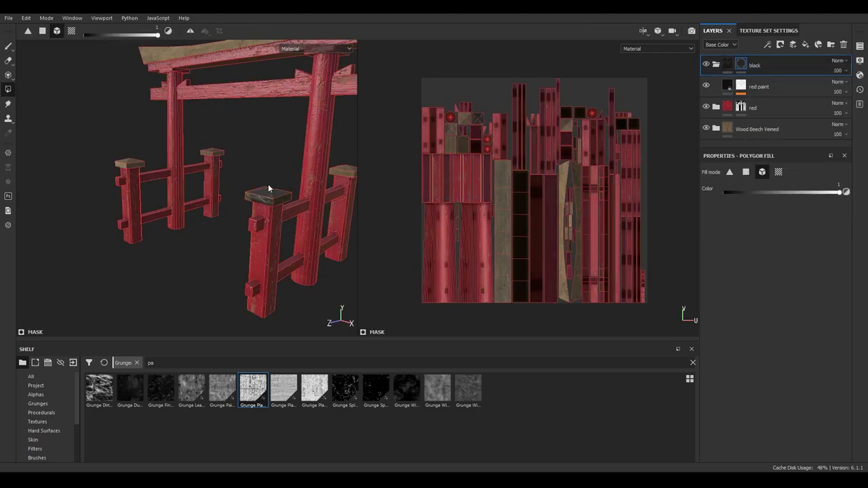
mouse_move(268, 183)
alt+mouse_down()
mouse_move(70, 58)
mouse_move(345, 310)
alt+mouse_up()
Add a Grunge Plaster fill and a Levels filter to the red paint mask, raising the low point to sharpen wear.
key(1)
drag(253, 388, 741, 87)
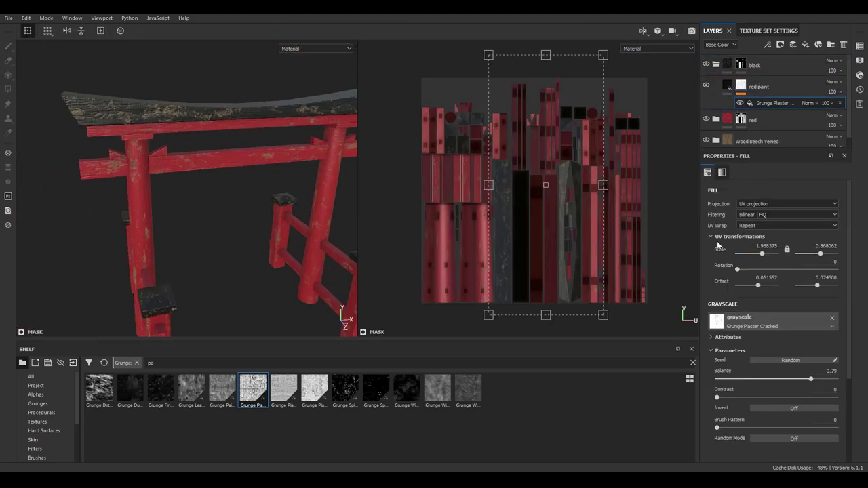
click(767, 44)
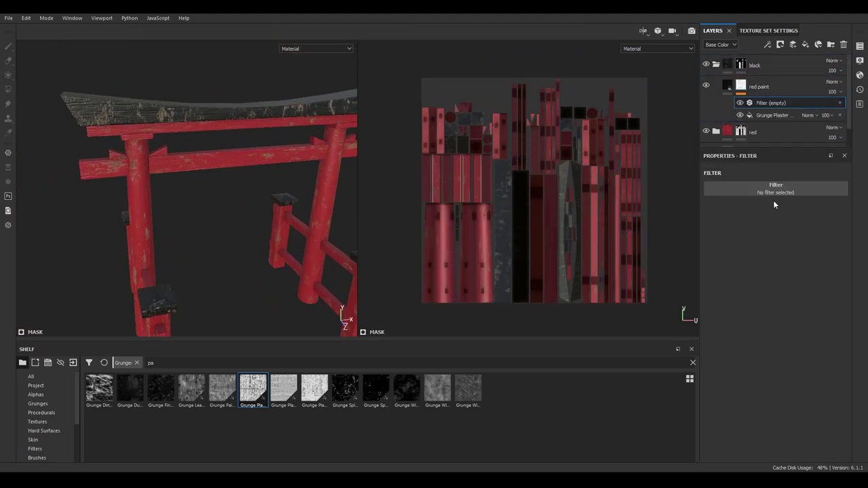
click(775, 188)
click(842, 103)
click(769, 193)
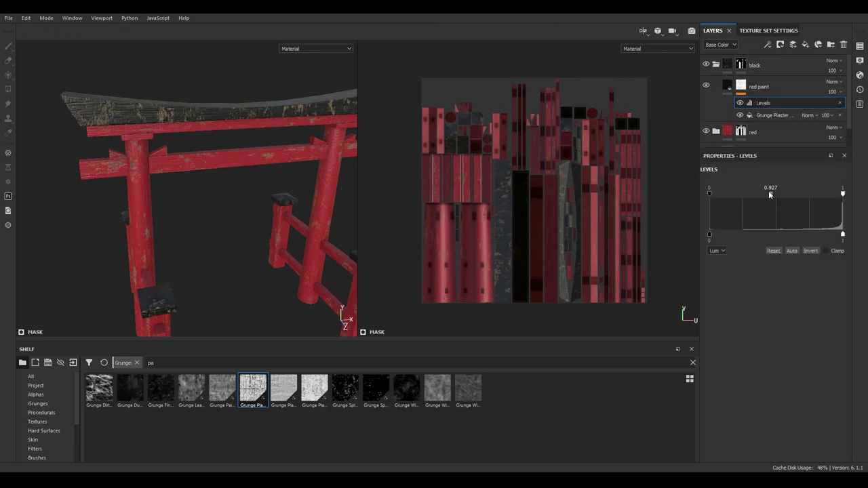
drag(709, 193, 726, 193)
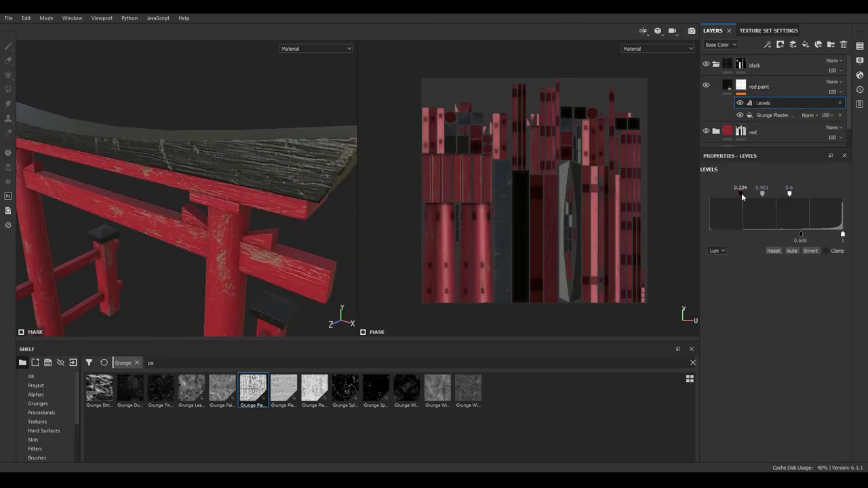
mouse_move(170, 204)
alt+mouse_down()
mouse_move(250, 154)
mouse_move(305, 149)
alt+mouse_up()
Select the Grunge Plaster fill's settings and view the fence posts from the front.
click(772, 116)
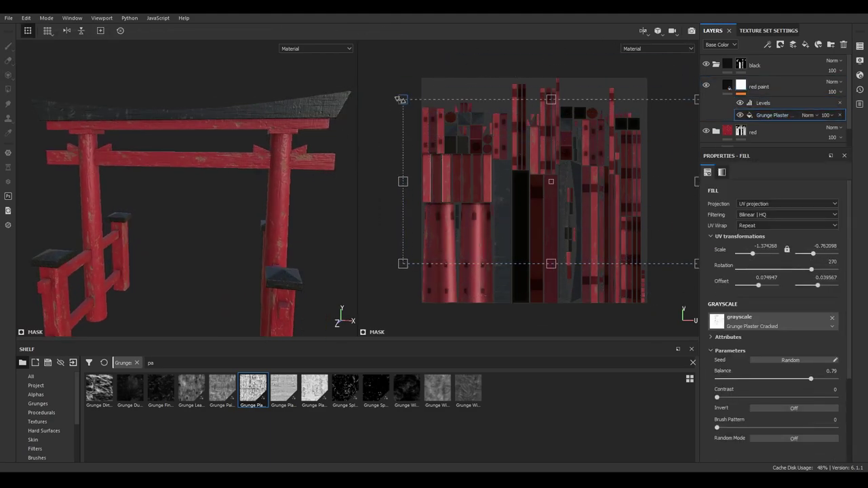
alt+drag(224, 189, 259, 173)
scroll(259, 172, up, 5)
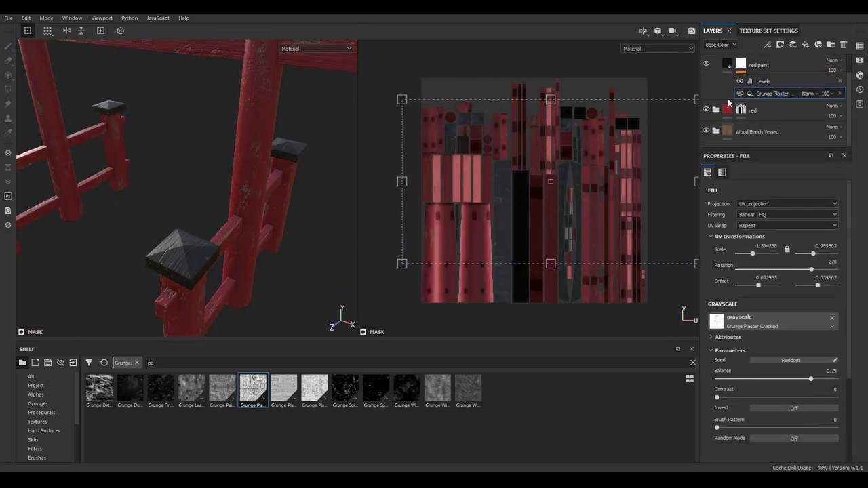
alt+drag(196, 190, 239, 188)
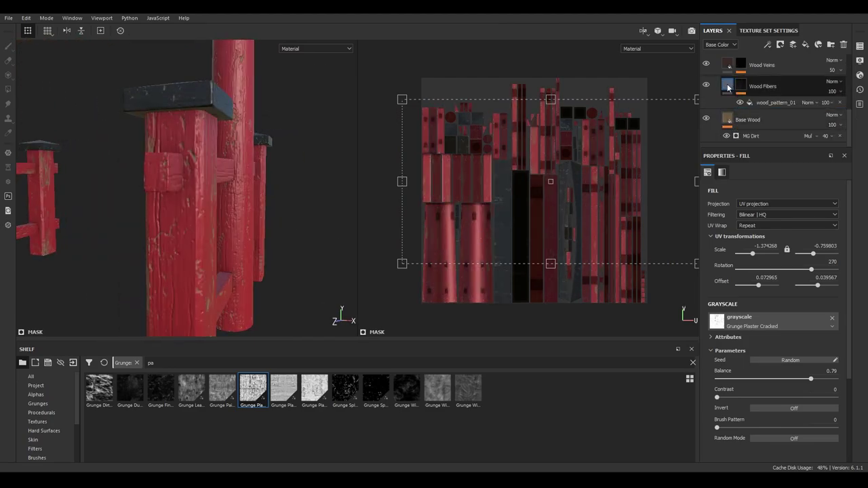
Link the horizontal and vertical scale of the Wood Veins layer's wood_pattern_01 fill.
click(729, 67)
click(773, 93)
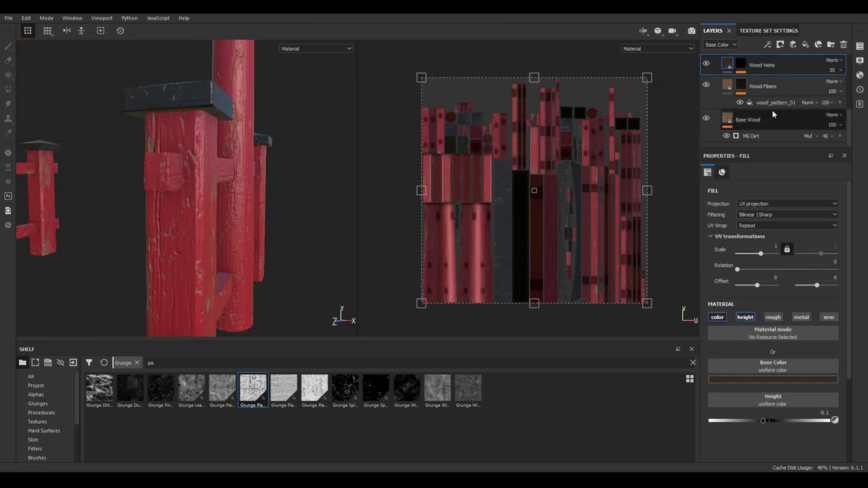
click(785, 249)
scroll(163, 237, down, 5)
alt+drag(162, 237, 308, 208)
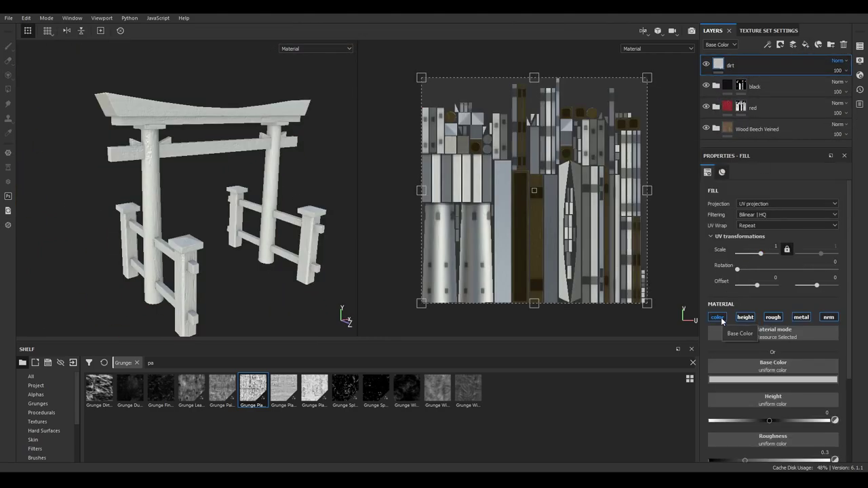
Make the dirt fill dark brown with a black mask and a Dirt generator.
click(773, 379)
click(785, 329)
click(760, 80)
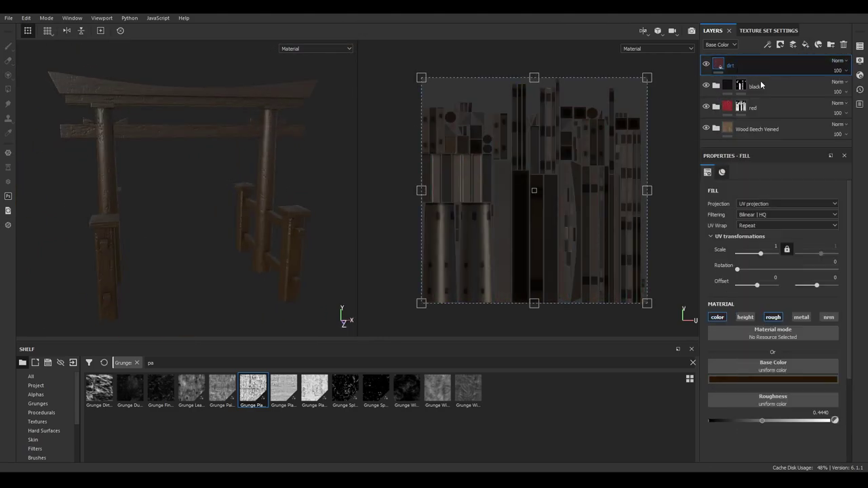
click(775, 184)
click(762, 238)
Tune the Dirt generator: lower Dirt Level, raise contrast, enable triplanar, reduce grunge amount.
alt+drag(289, 178, 210, 182)
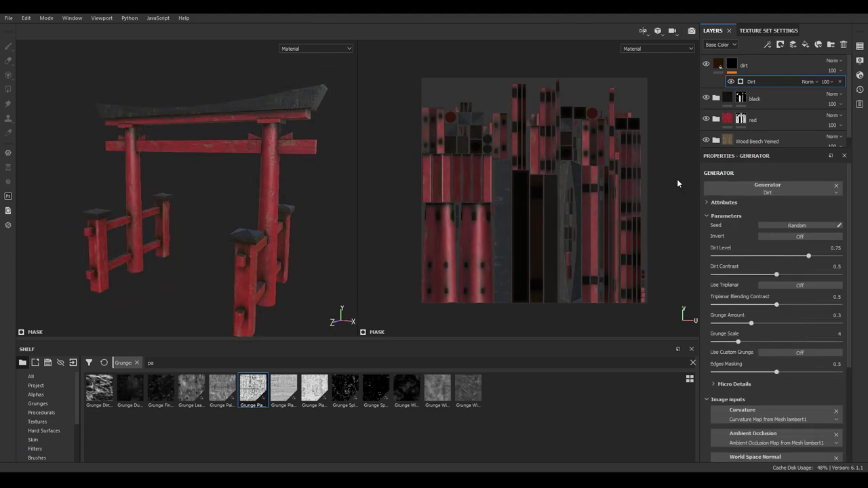
click(744, 65)
click(773, 379)
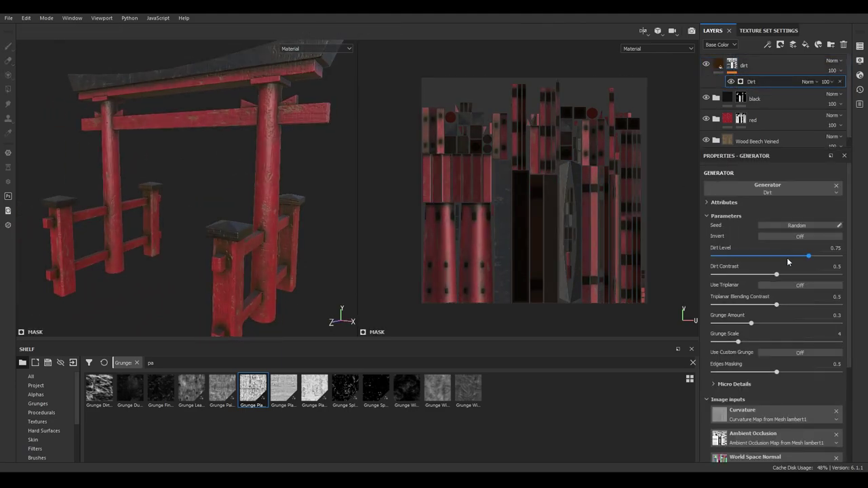
drag(736, 274, 761, 274)
drag(808, 256, 774, 257)
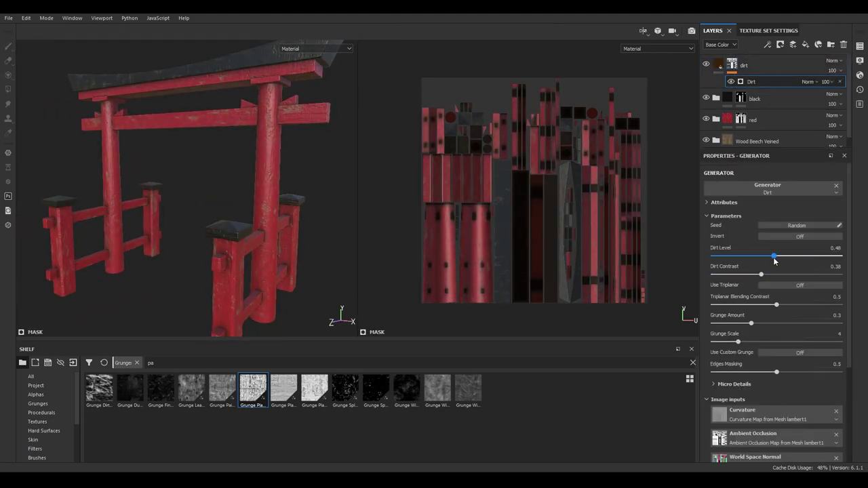
click(769, 323)
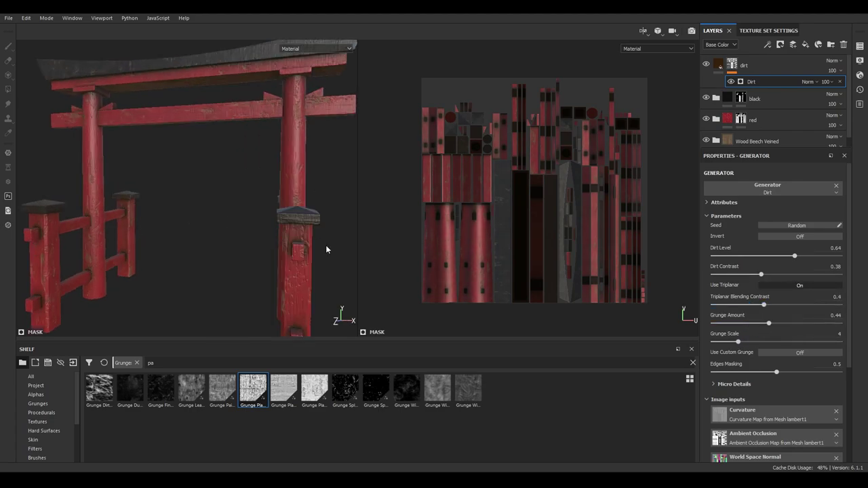
alt+drag(326, 248, 395, 211)
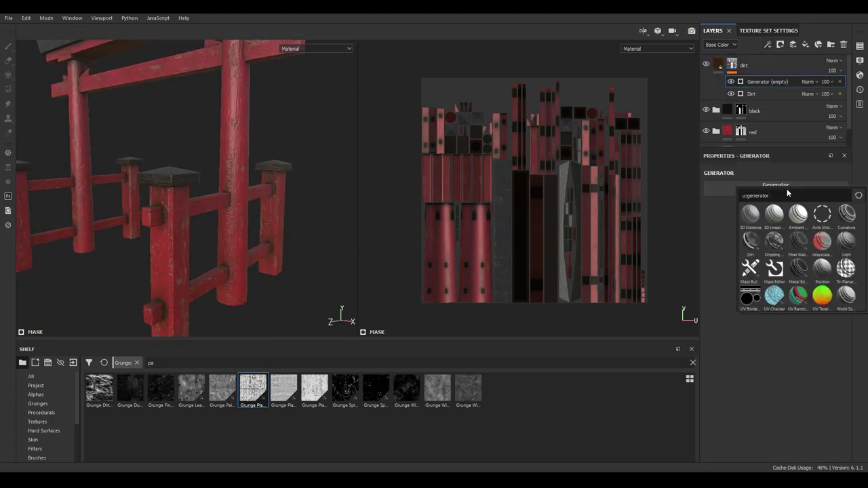
Add a Dripping Rust generator to the dirt mask in Soft Light blending at 95 opacity.
click(820, 168)
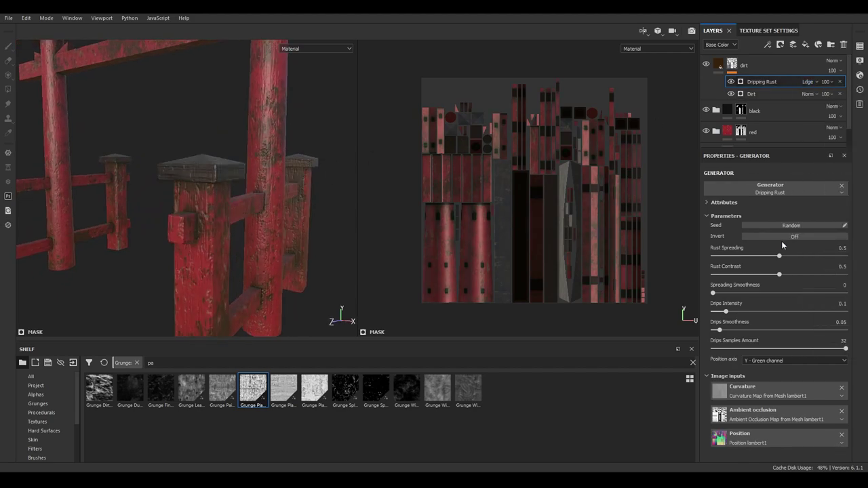
mouse_move(780, 255)
mouse_down()
mouse_move(795, 255)
mouse_move(727, 255)
mouse_up()
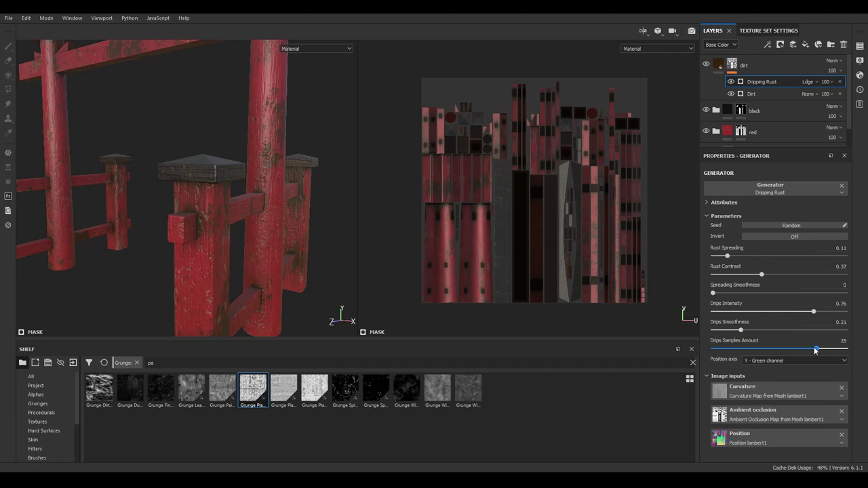
click(809, 81)
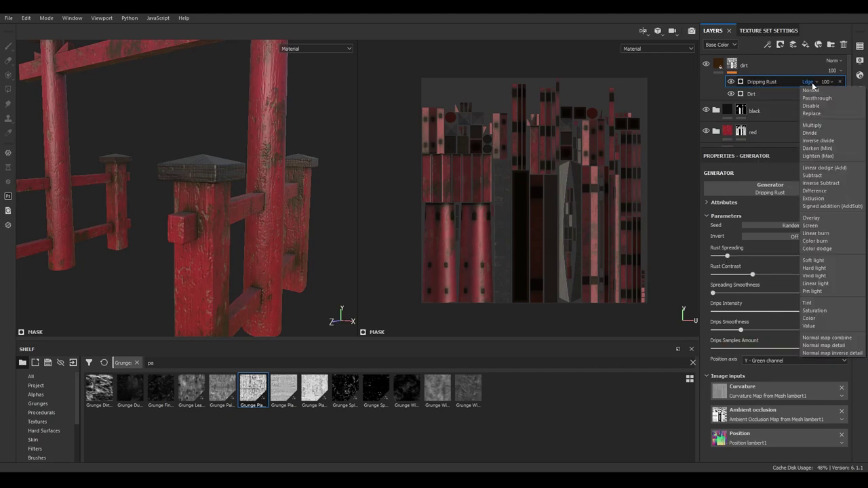
click(812, 86)
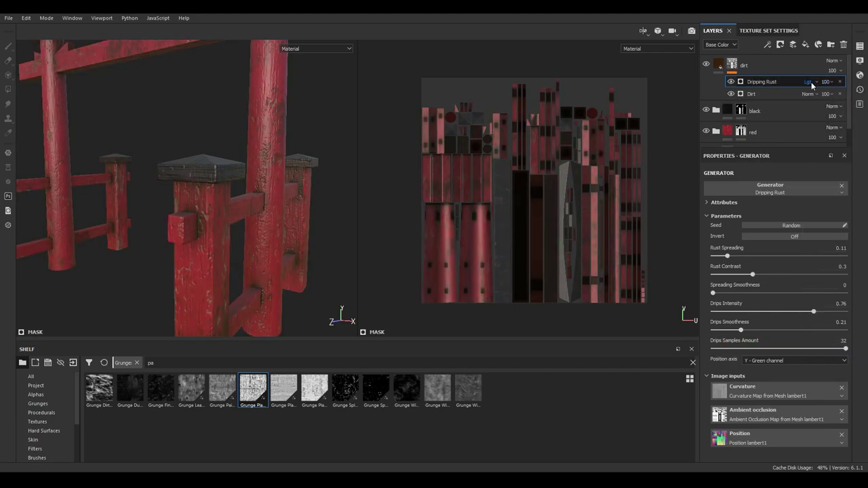
key(f)
alt+drag(186, 163, 300, 183)
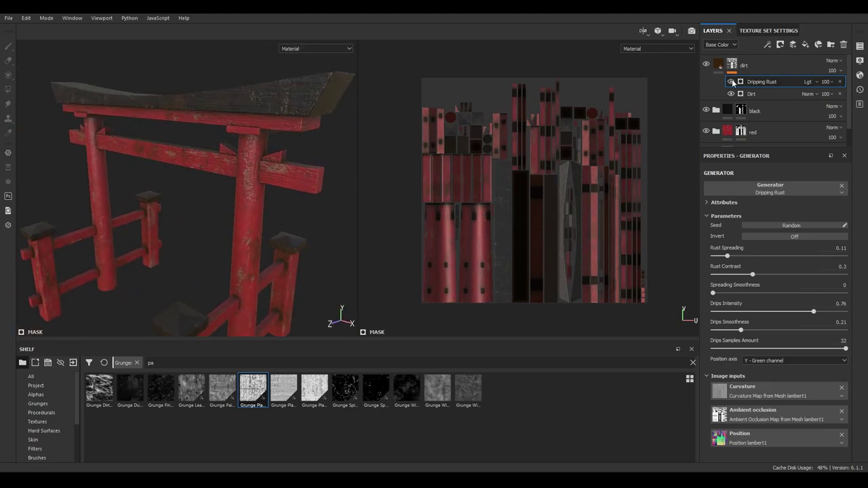
click(808, 82)
click(823, 263)
drag(834, 88, 841, 99)
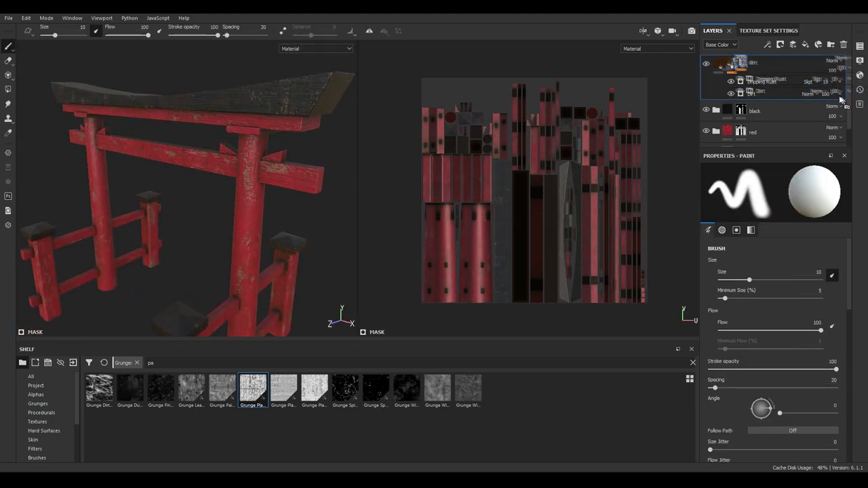
text(95)
key(Return)
Raise the red paint fill's roughness to about 0.58.
alt+drag(242, 132, 254, 152)
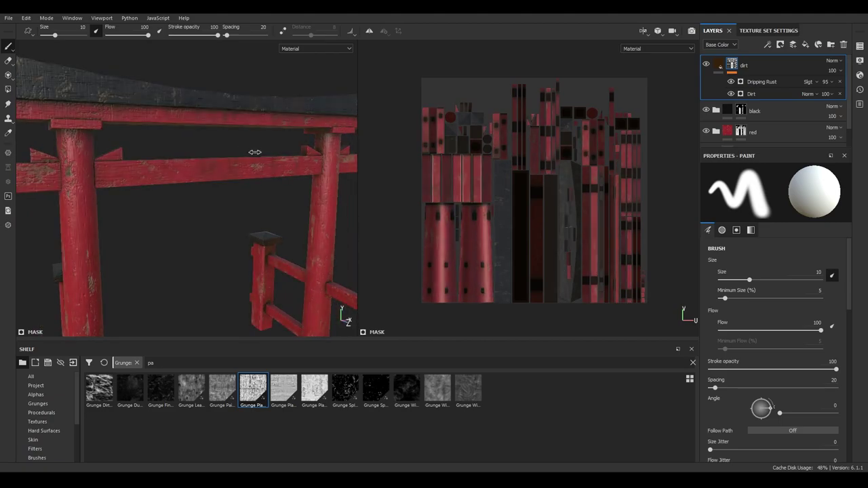
click(718, 66)
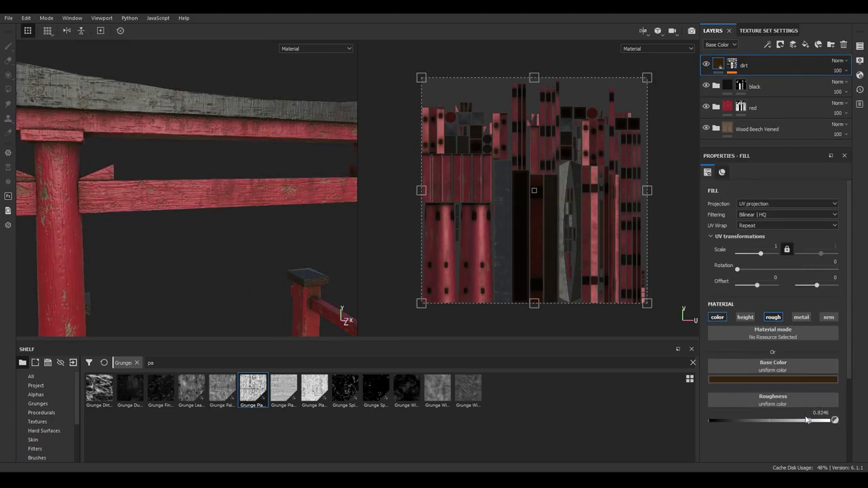
click(716, 107)
click(757, 129)
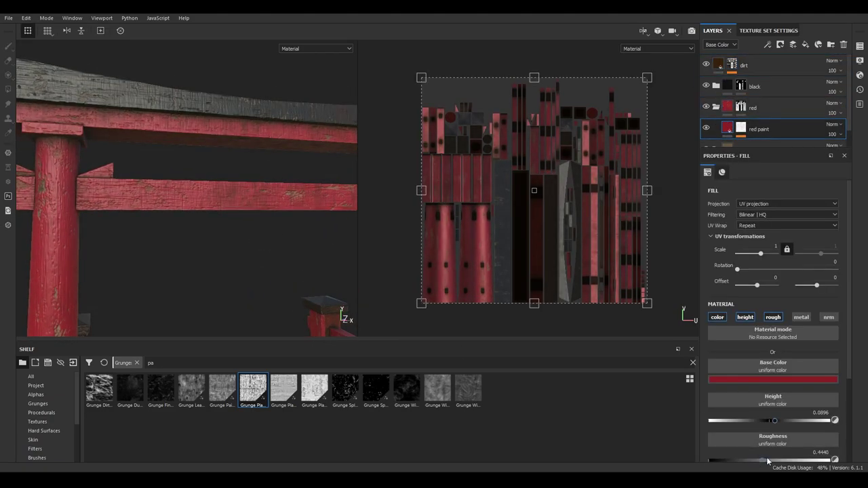
drag(767, 462, 772, 461)
scroll(776, 352, down, 1)
mouse_move(798, 416)
mouse_down()
mouse_move(770, 418)
mouse_move(779, 416)
mouse_up()
mouse_move(345, 314)
alt+mouse_down()
mouse_move(229, 179)
mouse_move(230, 194)
alt+mouse_up()
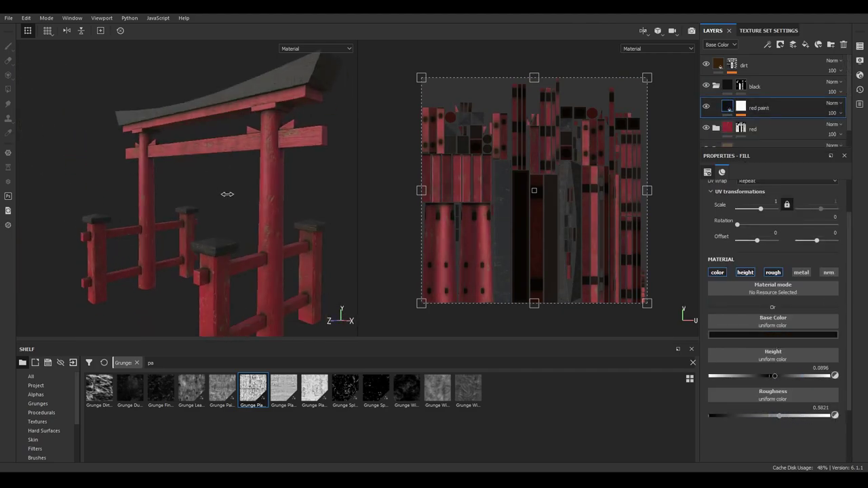
Collapse the black group and select the dirt layer and the dirt under mask.
click(716, 85)
click(720, 66)
text(overall)
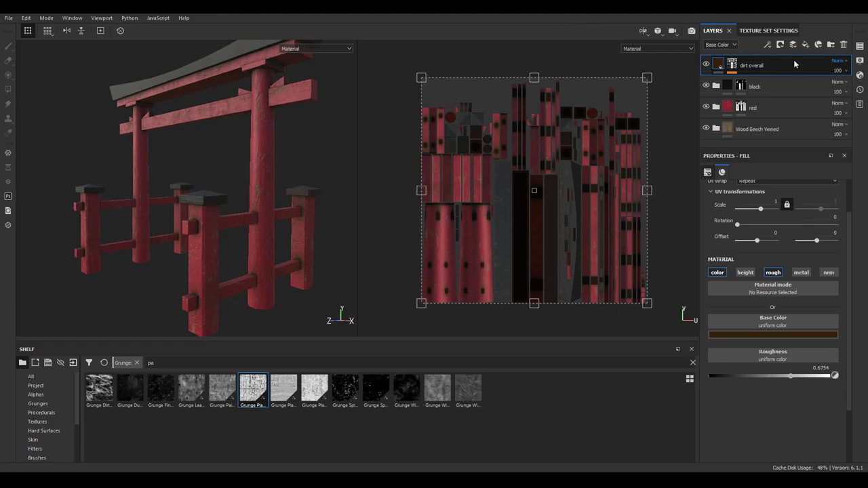
click(740, 65)
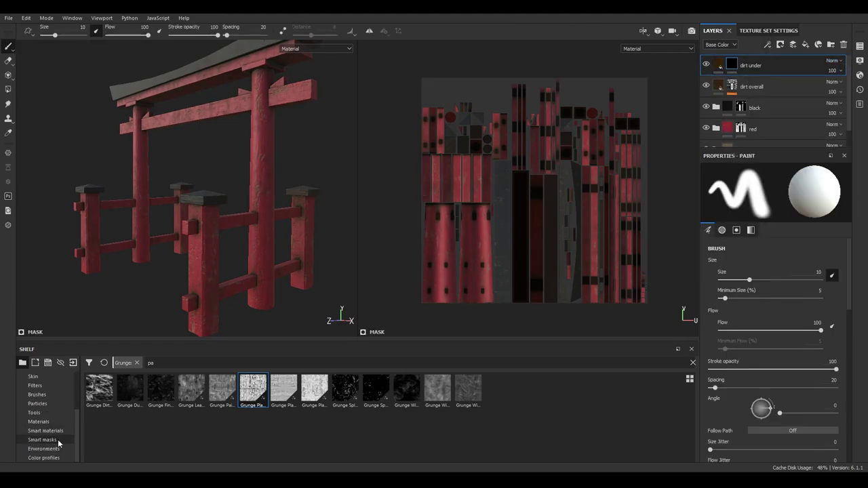
Apply the Dirt Ground smart mask to dirt under, inverted with a reduced mask level.
click(58, 440)
text(dirt)
drag(221, 388, 746, 65)
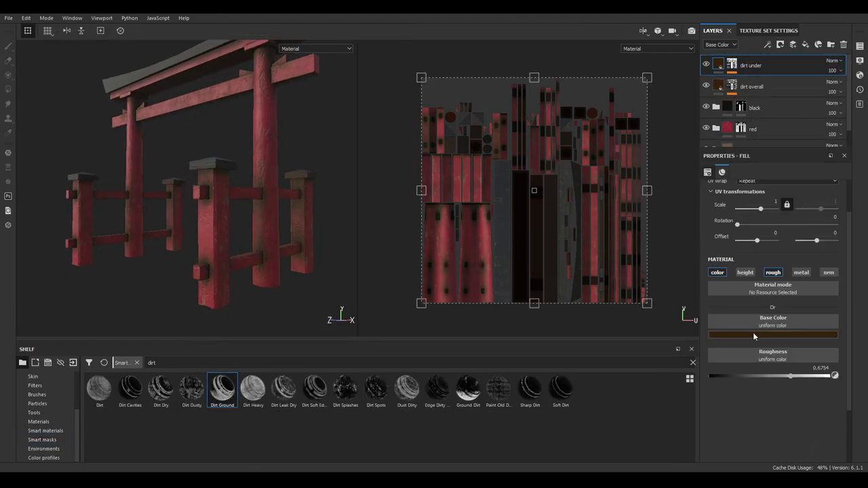
click(753, 335)
scroll(774, 370, down, 2)
mouse_move(777, 347)
mouse_down()
mouse_move(759, 348)
mouse_move(817, 349)
mouse_up()
scroll(787, 349, up, 2)
click(792, 273)
scroll(786, 305, down, 2)
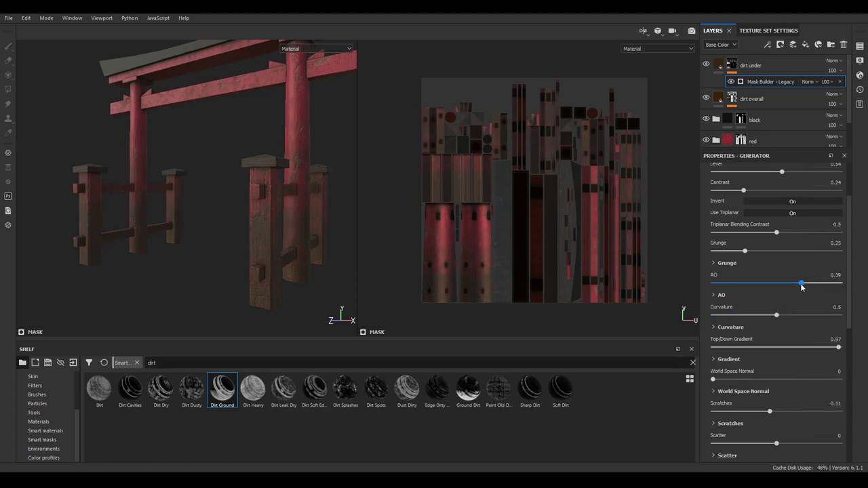
scroll(768, 257, up, 2)
click(749, 244)
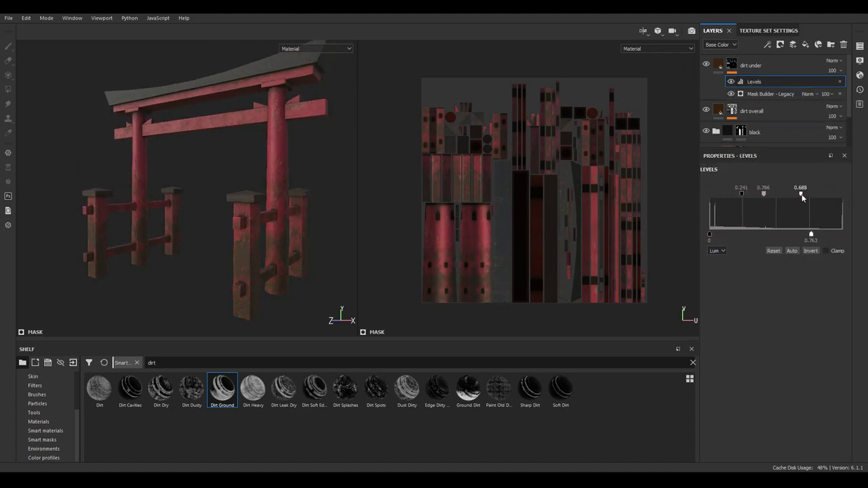
Give the dirt under fill a very dark base colour.
click(719, 66)
click(765, 334)
drag(781, 416, 749, 419)
alt+drag(318, 224, 224, 210)
click(751, 81)
click(718, 65)
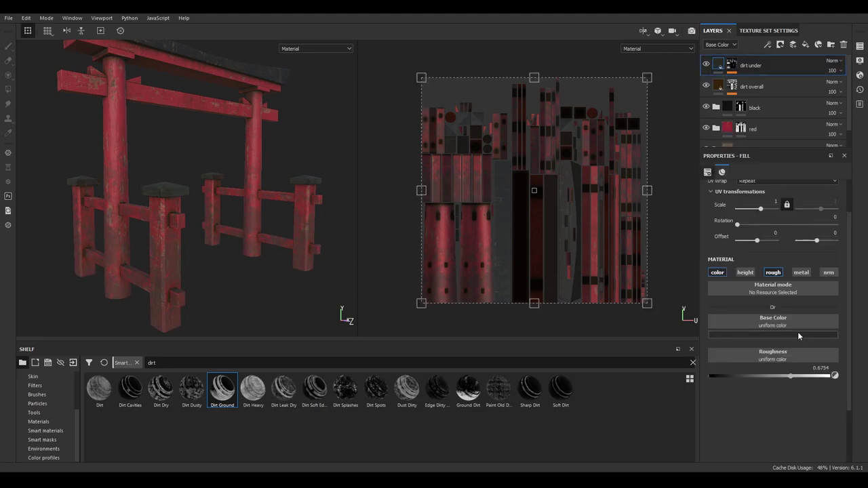
click(798, 332)
click(761, 420)
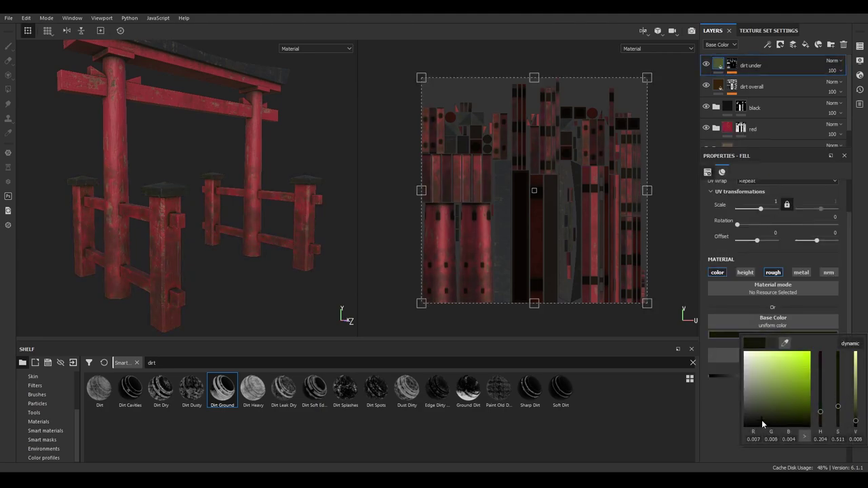
Add a Paint effect to the dirt under mask using the Dirt 1 brush at about size 73.
right_click(734, 63)
click(750, 251)
click(622, 423)
alt+drag(285, 217, 247, 204)
mouse_move(75, 187)
alt+mouse_down()
mouse_move(203, 291)
mouse_move(136, 136)
mouse_move(190, 160)
mouse_move(119, 207)
alt+mouse_up()
alt+drag(183, 177, 213, 205)
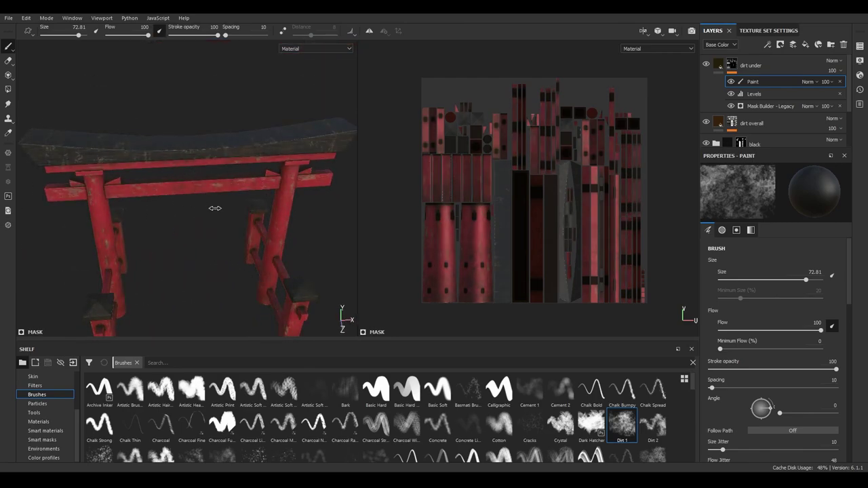
Add a new fill layer above dirt under and start renaming it.
click(775, 68)
click(793, 45)
double_click(744, 65)
Name the layer bird poop, make it pale pink, and give it a black mask with a smart mask.
text(bl)
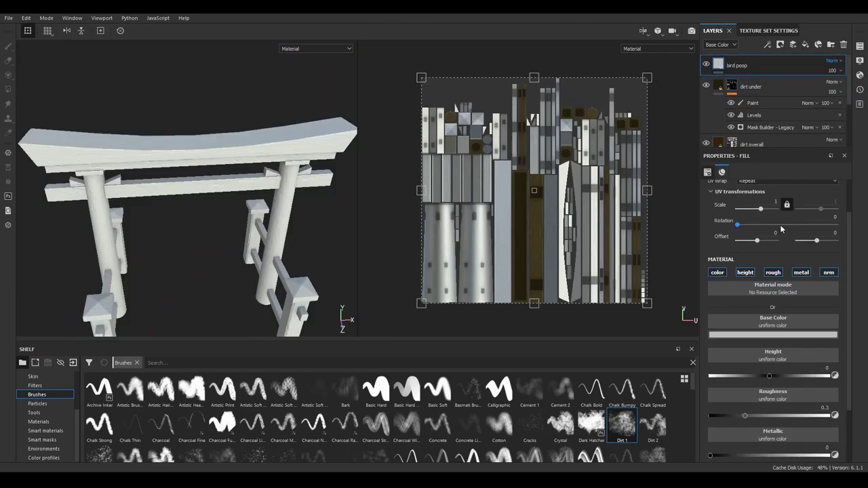
click(773, 334)
click(753, 360)
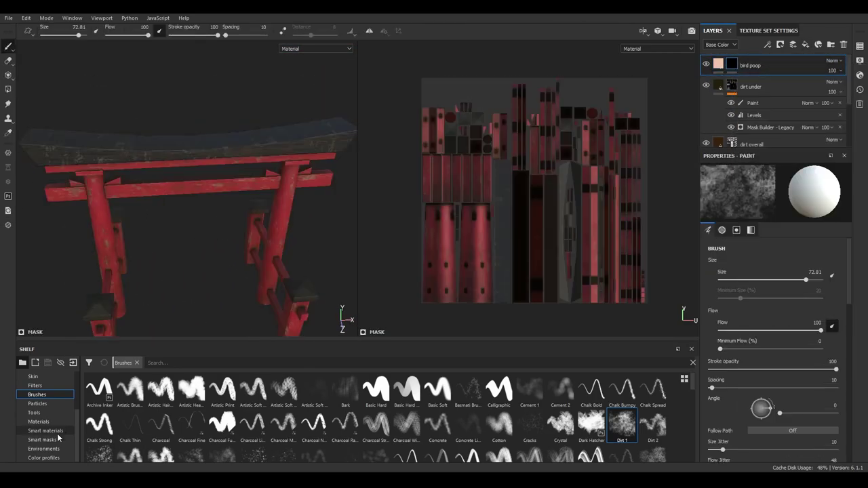
click(58, 439)
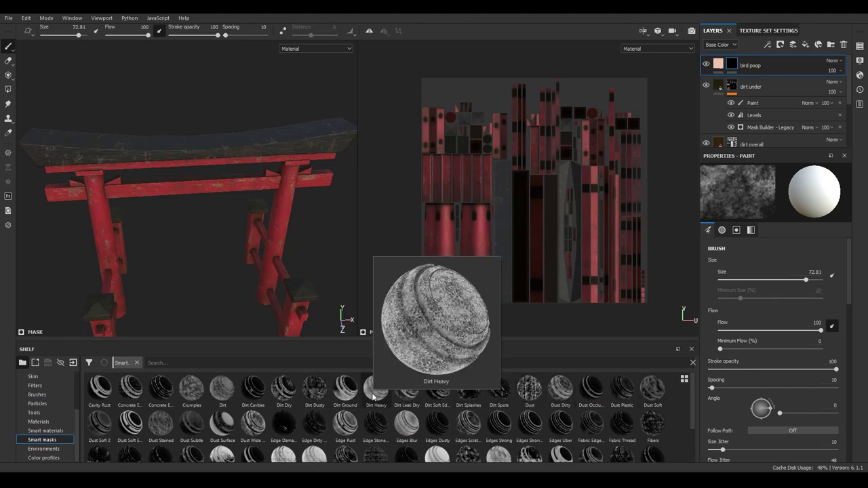
mouse_move(223, 425)
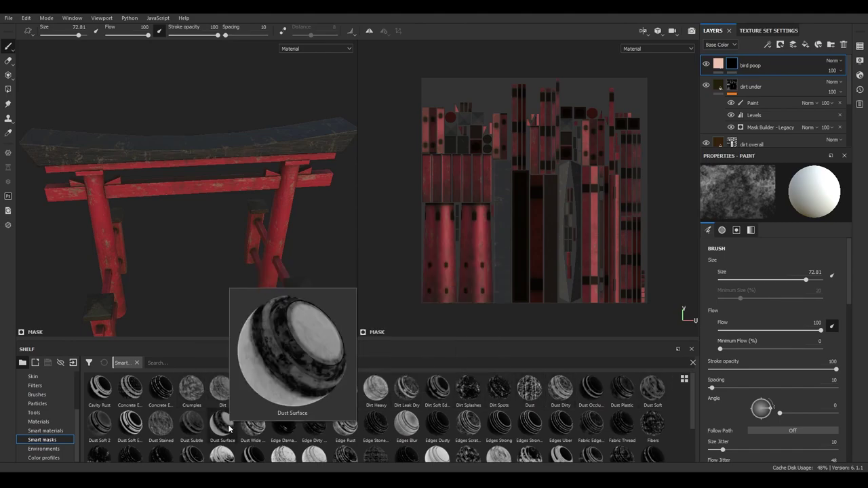
drag(213, 431, 783, 62)
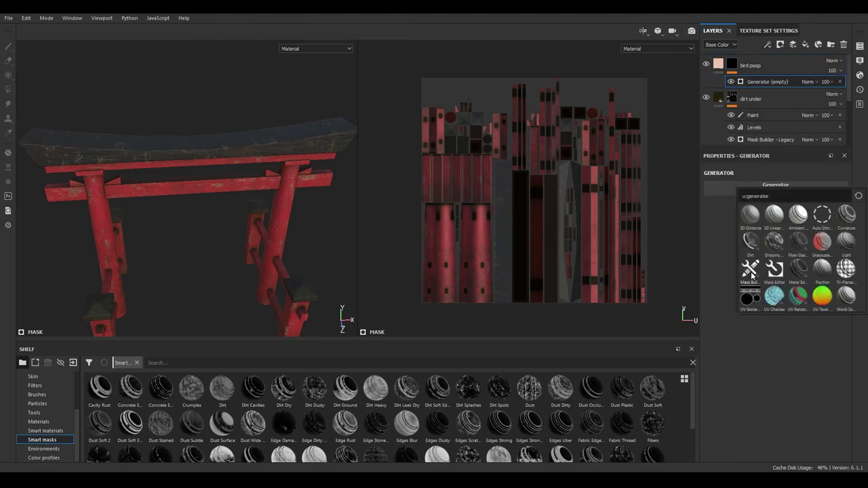
Lower the bird poop mask's level, contrast and AO amount so less gate is covered.
drag(777, 421, 751, 421)
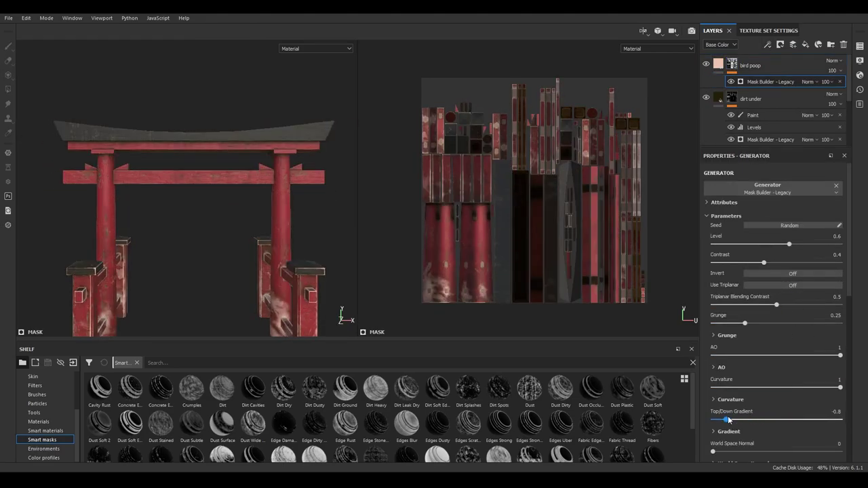
key(ctrl+z)
key(ctrl+z)
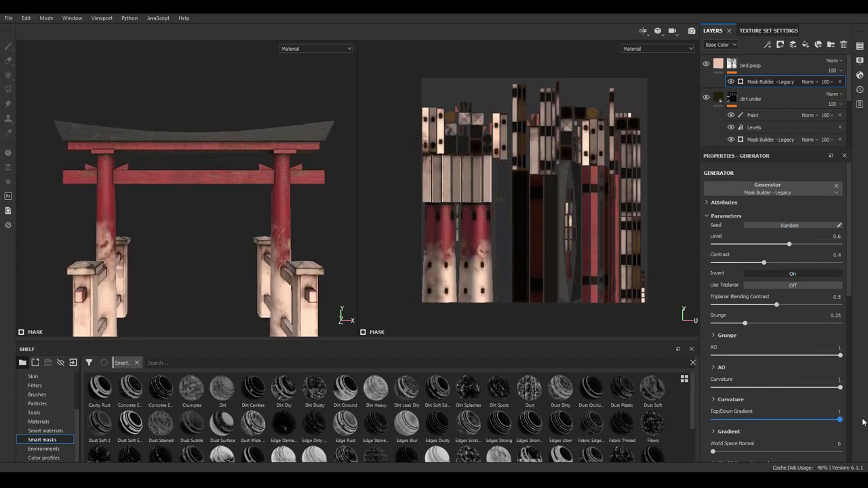
key(ctrl+z)
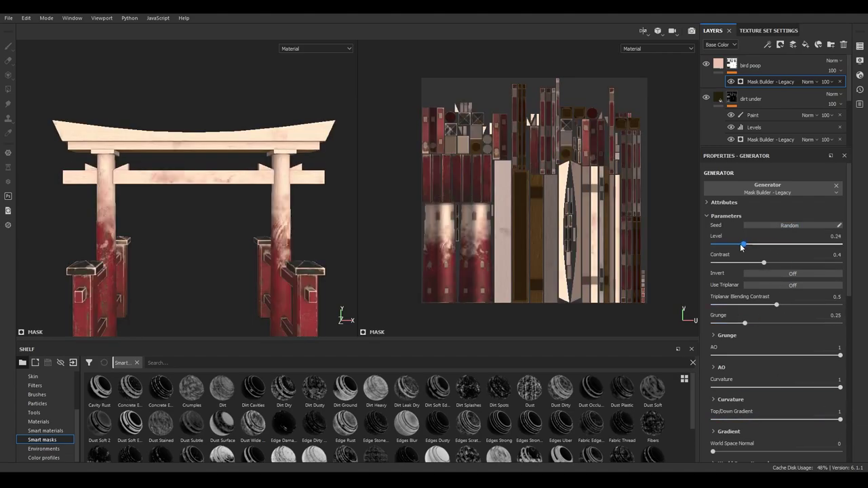
mouse_move(789, 244)
mouse_down()
mouse_move(729, 243)
mouse_move(744, 262)
mouse_up()
mouse_move(841, 419)
mouse_down()
mouse_move(773, 415)
mouse_move(783, 412)
mouse_up()
scroll(773, 339, down, 3)
scroll(784, 412, down, 2)
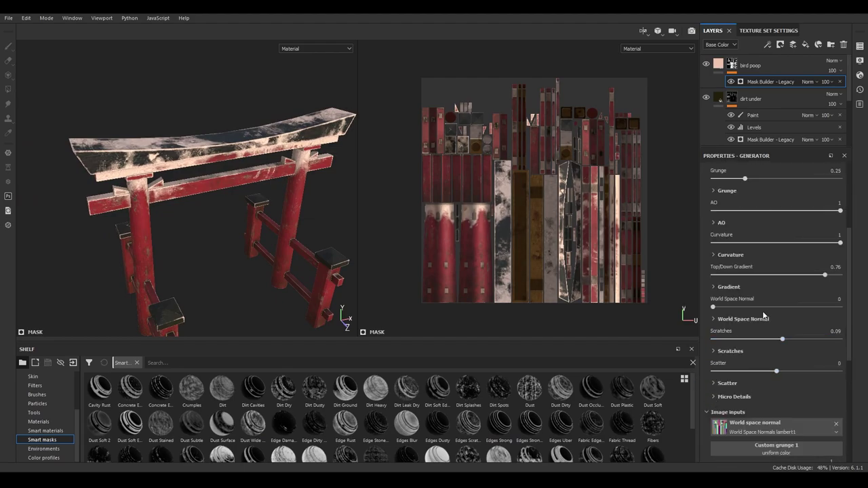
drag(773, 210, 758, 211)
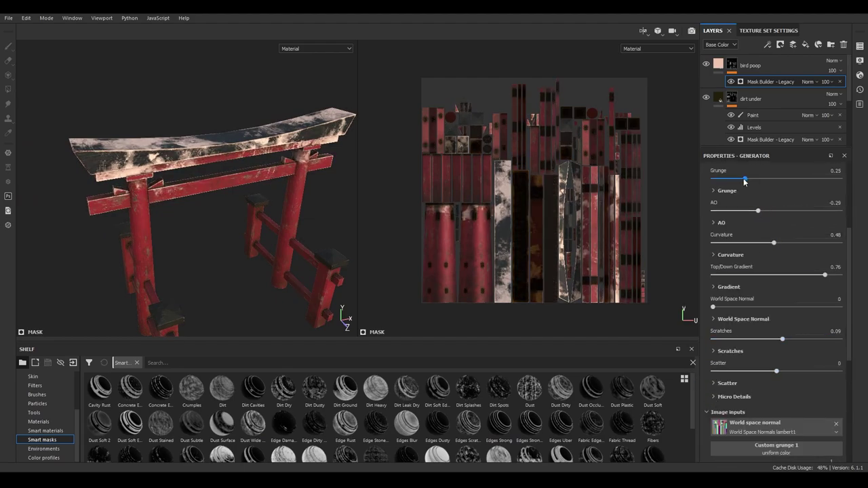
scroll(762, 186, up, 2)
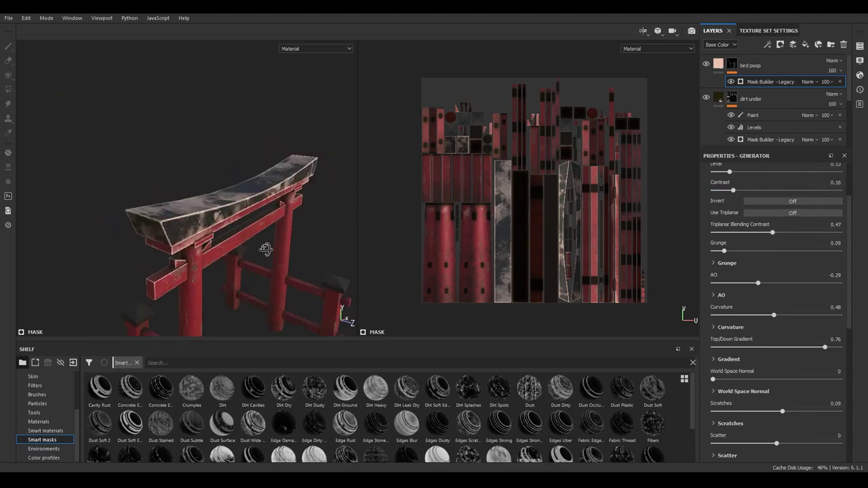
click(732, 63)
right_click(731, 63)
Try the Rain and Leaks Heavy particle presets, dropping specks onto the top beam.
click(39, 421)
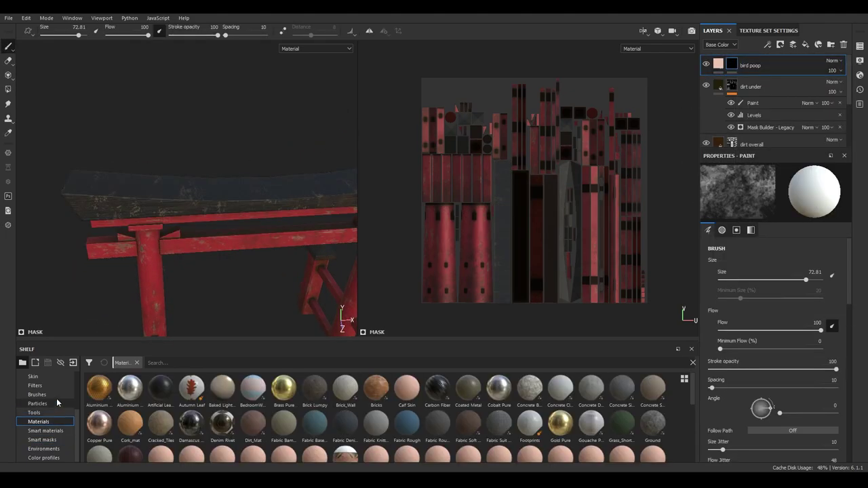
click(37, 394)
click(160, 390)
click(37, 403)
click(438, 390)
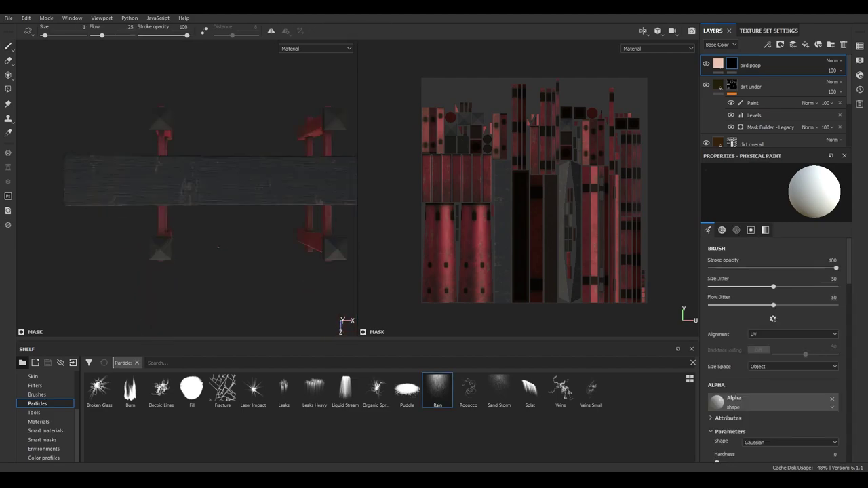
alt+drag(354, 231, 339, 312)
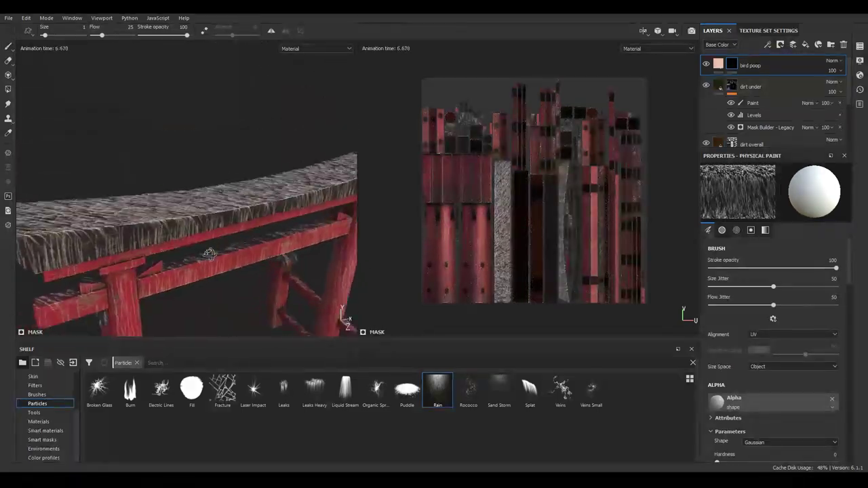
click(314, 390)
scroll(310, 213, down, 1)
drag(310, 213, 112, 201)
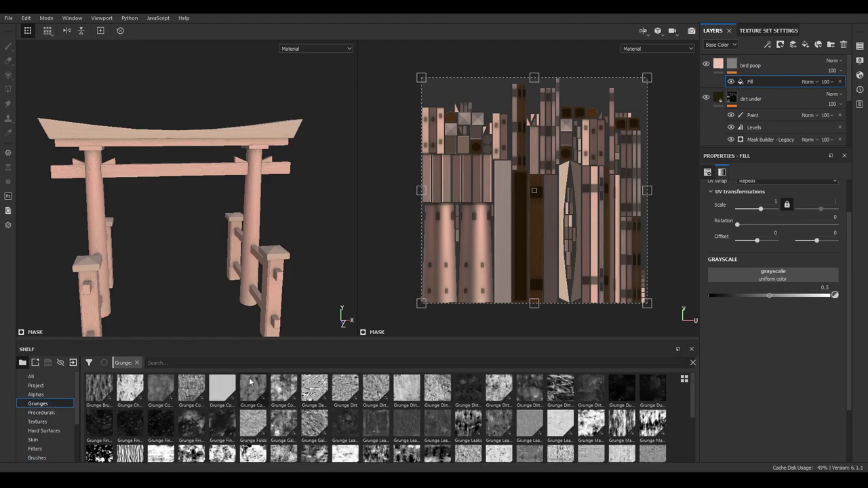
Fill the bird poop mask with BnW Spots 2 and multiply a Gradient Linear 1 fill over it.
drag(773, 100, 773, 276)
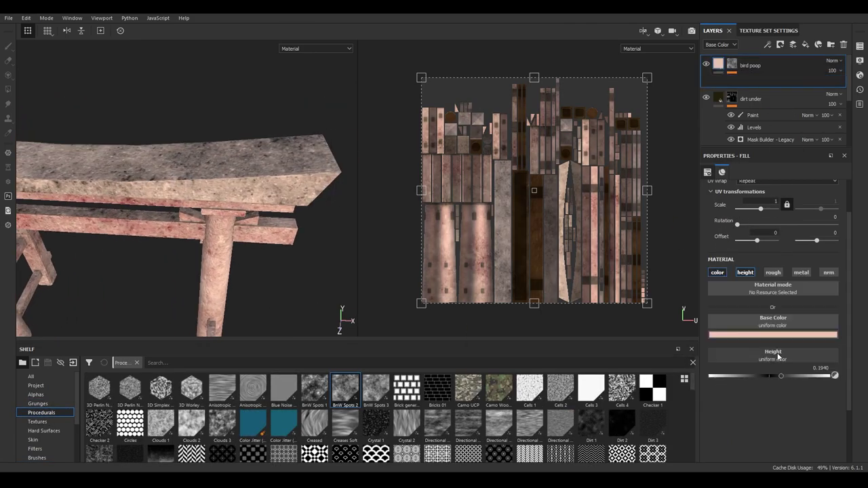
right_click(752, 85)
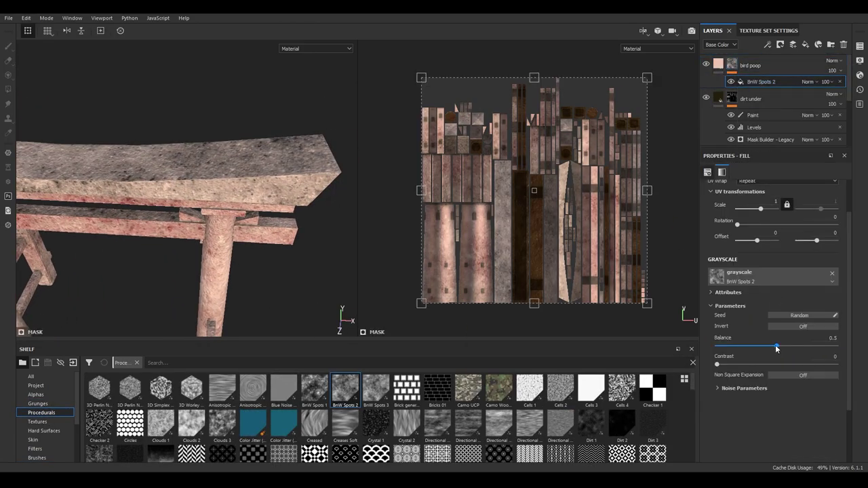
right_click(734, 65)
click(763, 266)
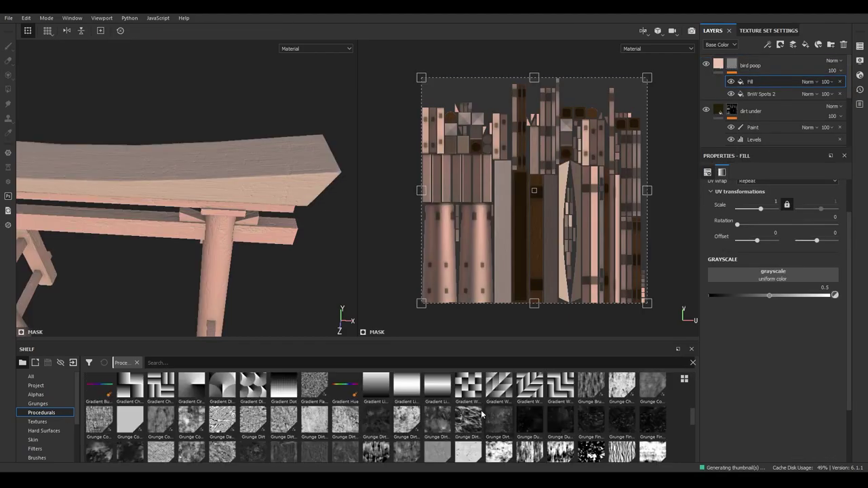
drag(763, 257, 763, 271)
drag(777, 340, 755, 335)
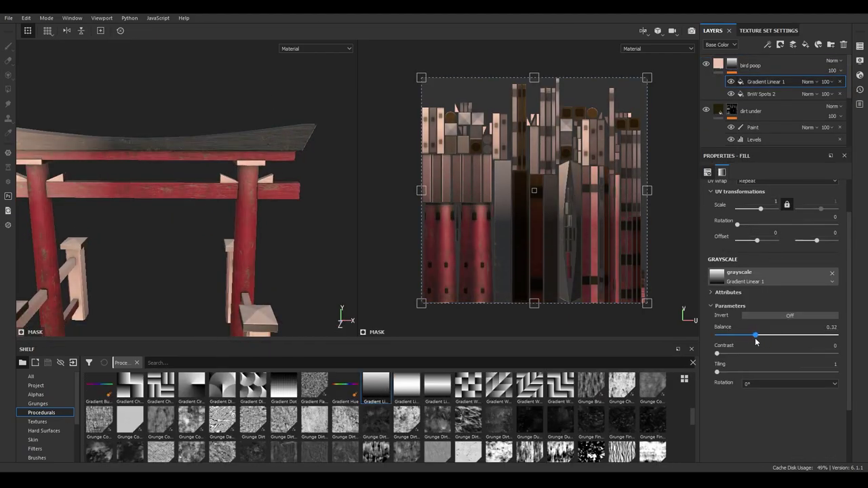
scroll(687, 411, up, 2)
click(817, 83)
click(811, 125)
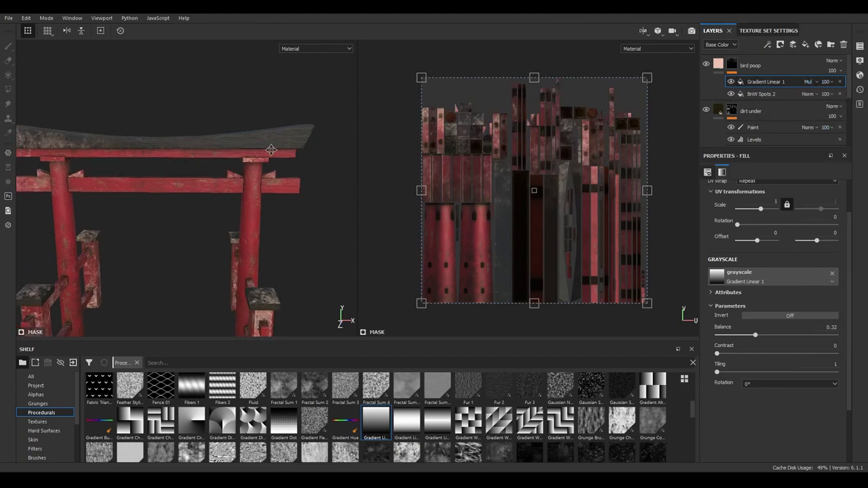
Group the bird poop layer into Folder 1.
alt+drag(228, 179, 429, 164)
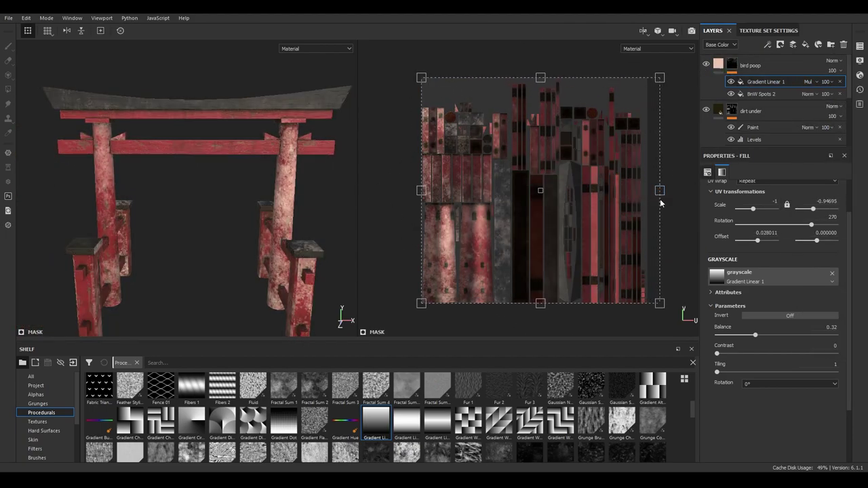
click(732, 65)
click(829, 45)
click(8, 89)
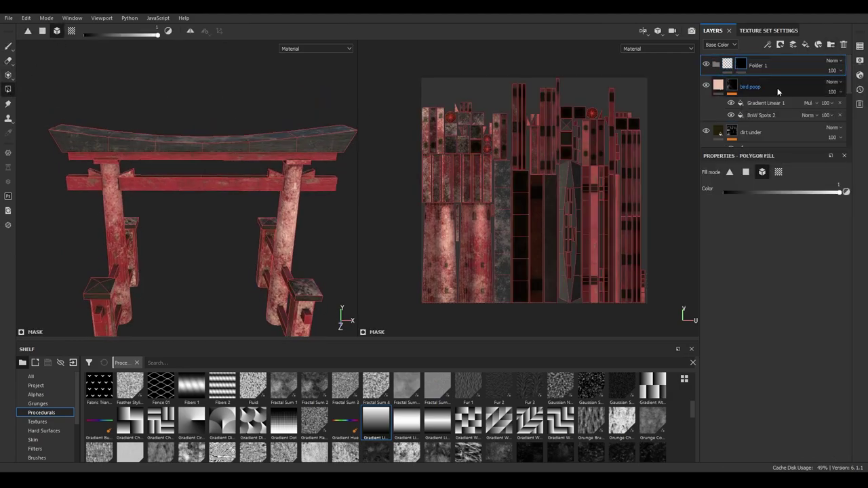
click(726, 84)
Shift and narrow the Gradient Linear 1 fill's coverage across the UV map.
click(789, 103)
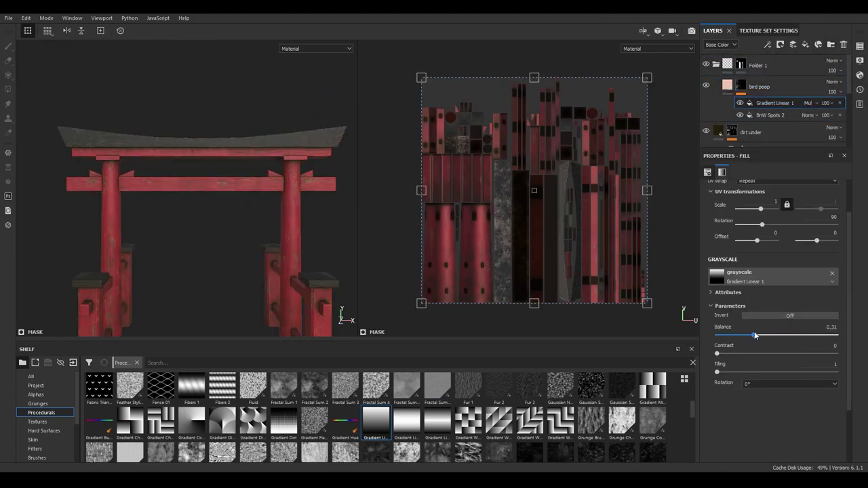
alt+drag(285, 190, 571, 208)
drag(519, 191, 546, 194)
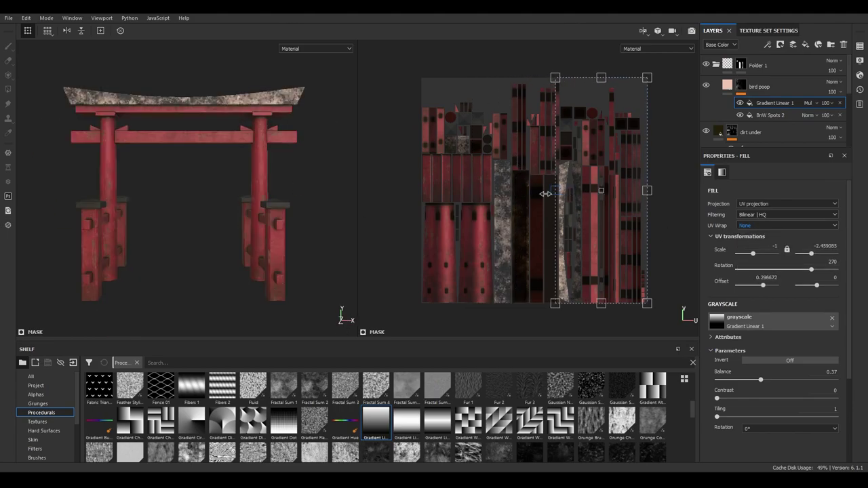
click(770, 115)
click(794, 104)
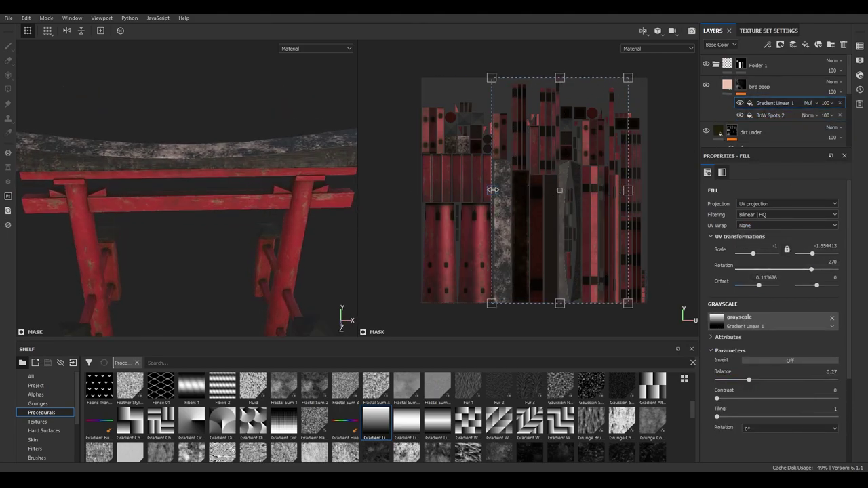
drag(646, 189, 627, 190)
Add a filter effect to the bird poop mask.
right_click(738, 88)
click(766, 136)
click(776, 184)
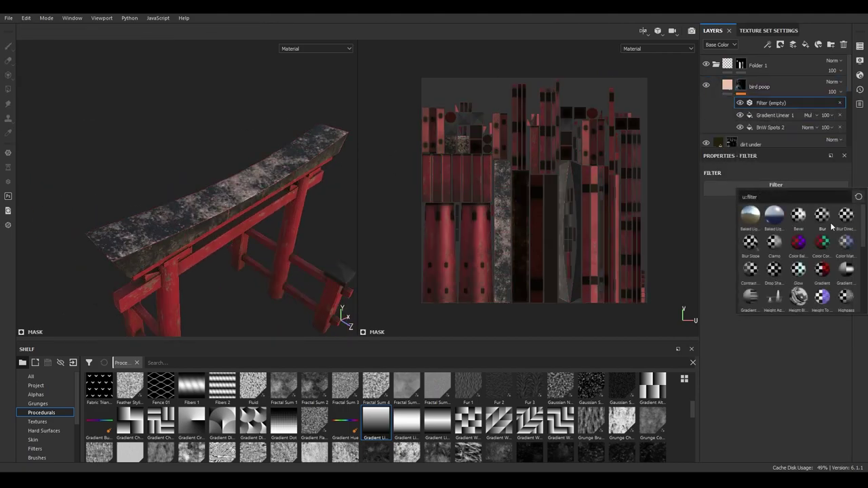
Make the bird poop mask filter a Blur Slope with intensity 0.11 and lower source tiling.
click(750, 244)
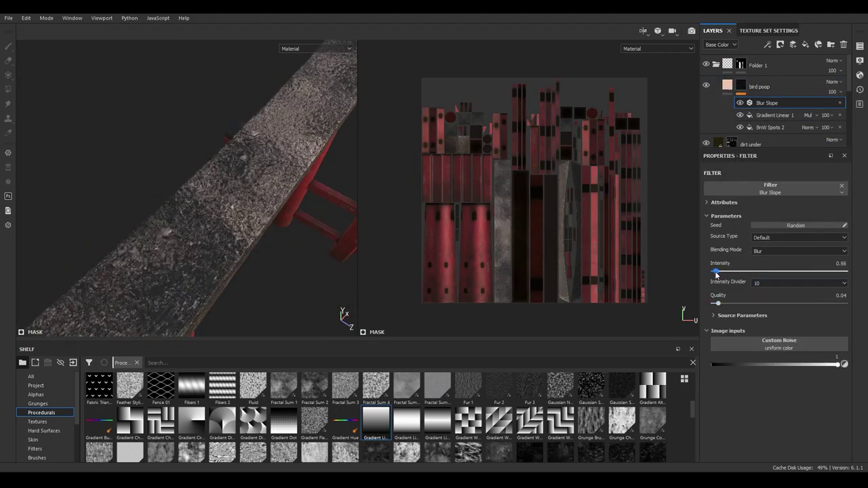
drag(716, 273, 713, 271)
mouse_move(271, 203)
alt+mouse_down()
mouse_move(210, 194)
mouse_move(721, 251)
alt+mouse_up()
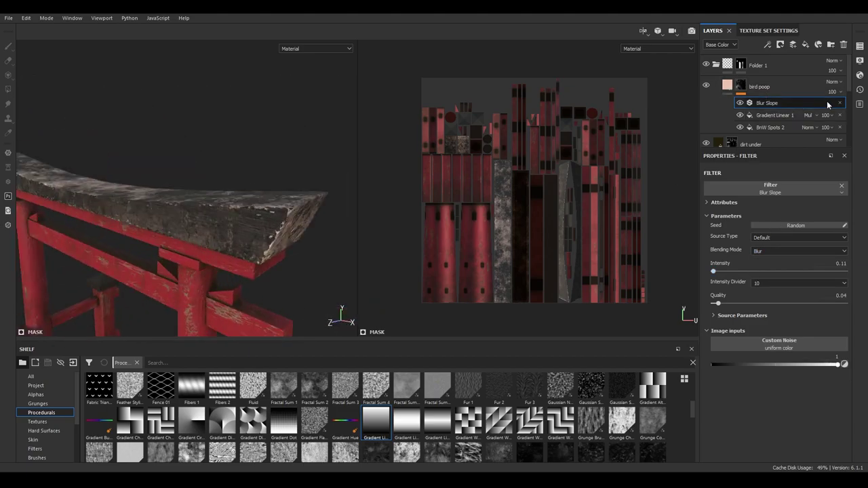
click(714, 315)
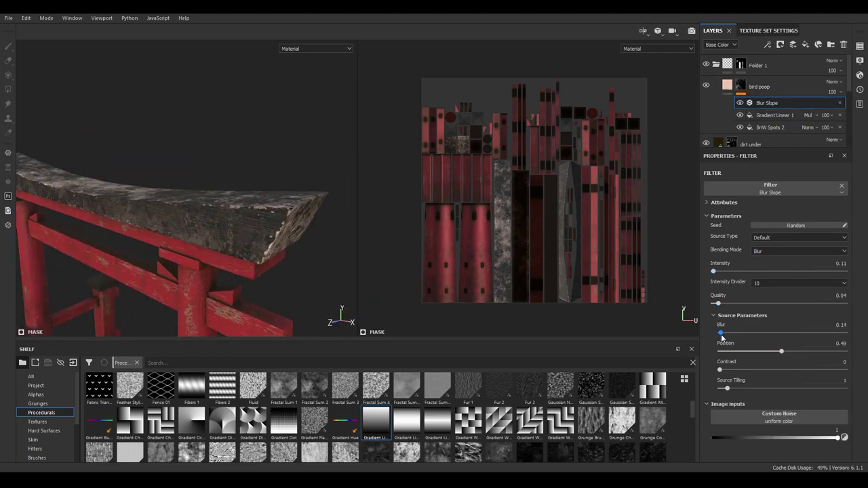
drag(726, 389, 721, 388)
mouse_move(271, 204)
alt+mouse_down()
mouse_move(280, 210)
mouse_move(269, 199)
alt+mouse_up()
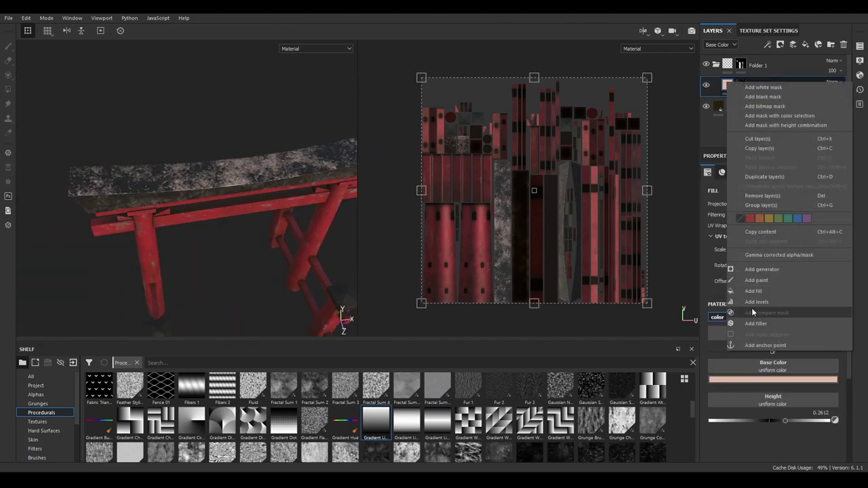
Tint the layer colour with a Gradient filter running from tan to peach.
scroll(856, 275, down, 2)
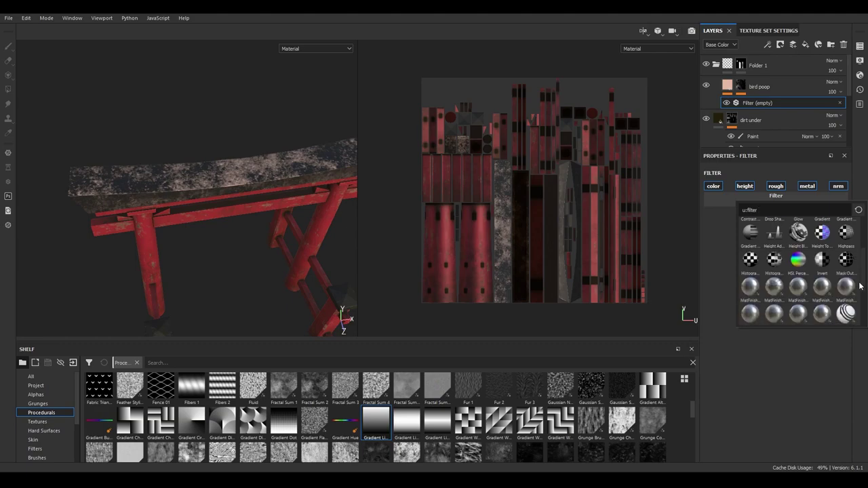
click(775, 305)
click(780, 292)
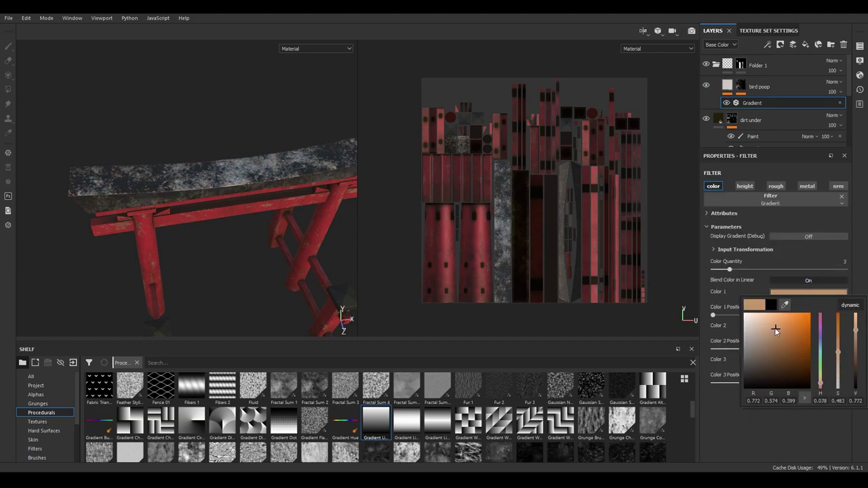
click(808, 327)
click(766, 360)
click(808, 360)
click(759, 404)
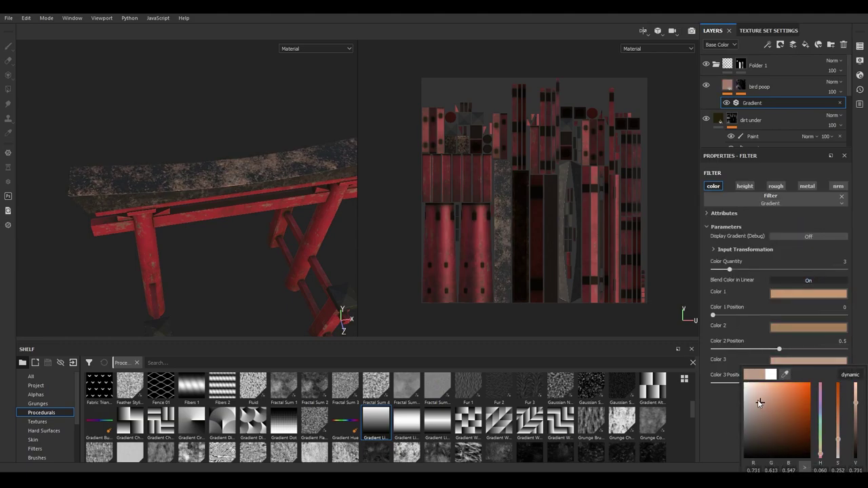
mouse_move(203, 203)
alt+mouse_down()
mouse_move(258, 176)
mouse_move(203, 163)
alt+mouse_up()
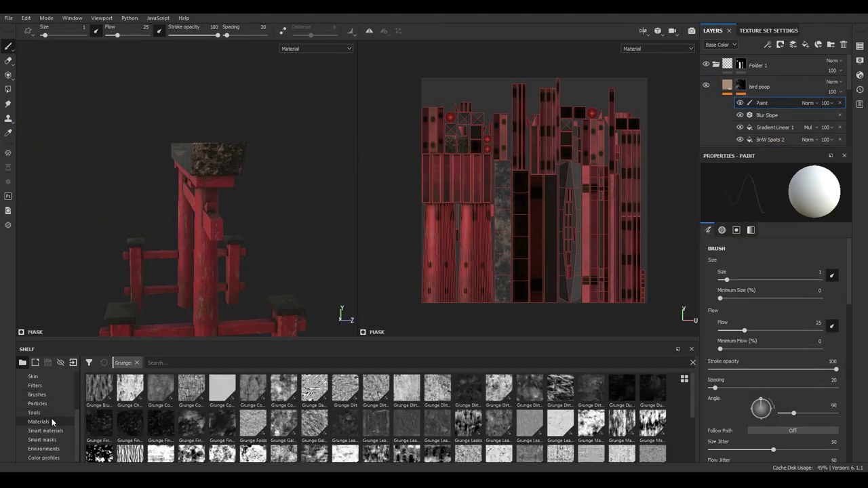
Select the Dirt 1 brush preset and view the gate from a low front angle.
click(36, 394)
click(622, 426)
mouse_move(203, 224)
alt+mouse_down()
mouse_move(215, 180)
mouse_move(264, 217)
alt+mouse_up()
mouse_move(242, 181)
alt+mouse_down()
mouse_move(39, 252)
mouse_move(145, 242)
mouse_move(267, 246)
mouse_move(236, 234)
mouse_move(178, 178)
mouse_move(208, 185)
mouse_move(236, 163)
alt+mouse_up()
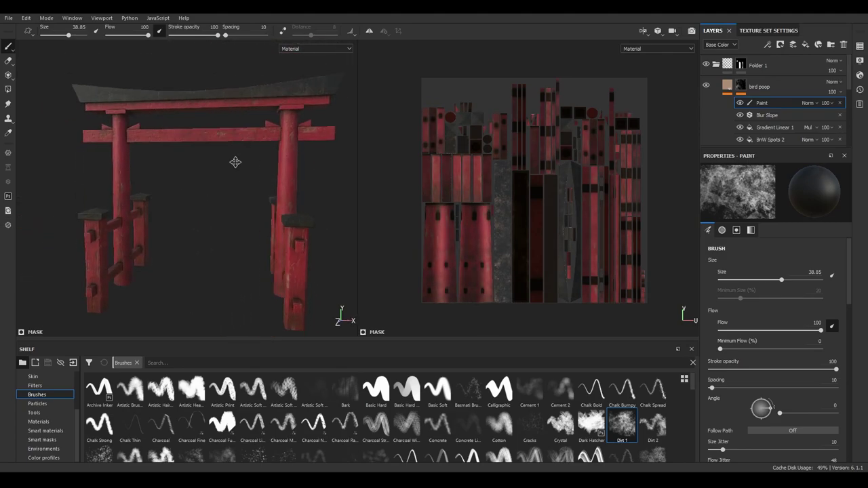
Rename Folder 1 to 'poop' and add a new fill layer on top.
double_click(760, 65)
text(poop)
key(Return)
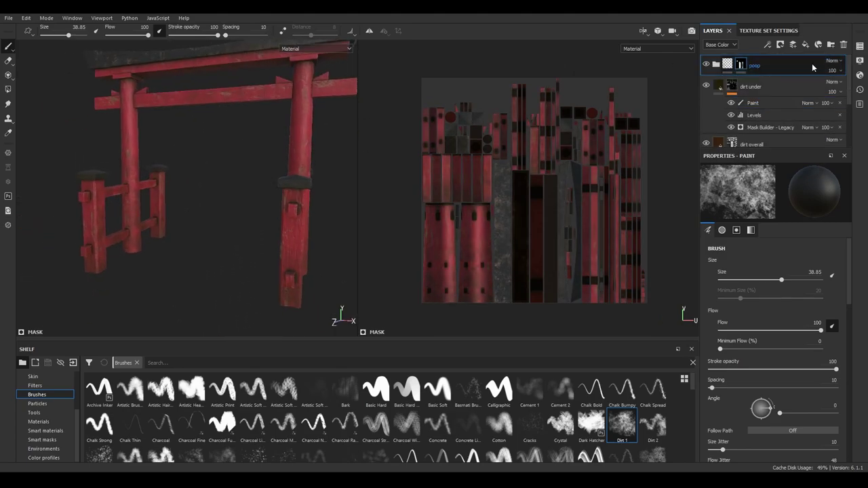
click(805, 44)
Turn off height on the algae fill and make its colour dark olive green.
click(745, 317)
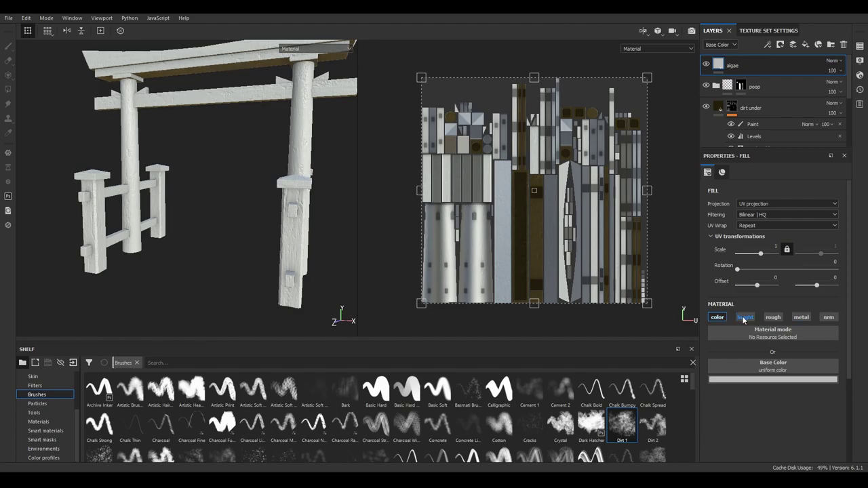
click(774, 378)
mouse_move(780, 319)
mouse_down()
mouse_move(796, 333)
mouse_move(790, 346)
mouse_up()
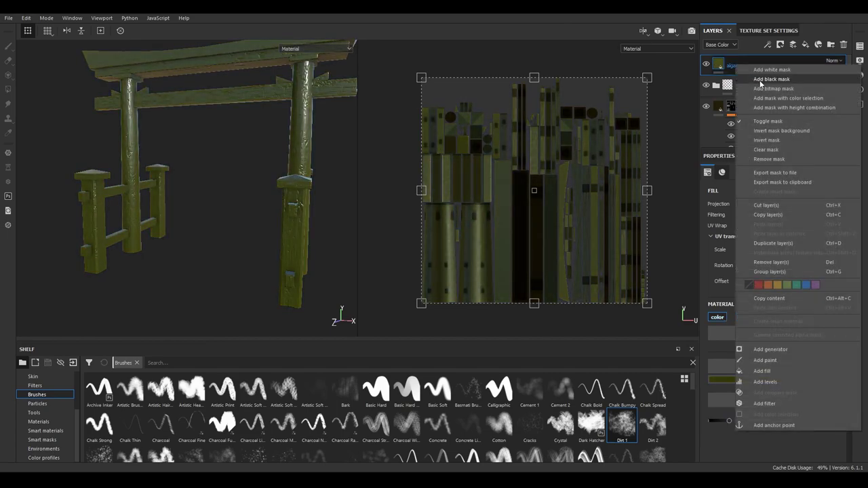
Give the algae layer a black mask with the Dust Dirty smart mask.
right_click(732, 66)
click(768, 81)
right_click(732, 66)
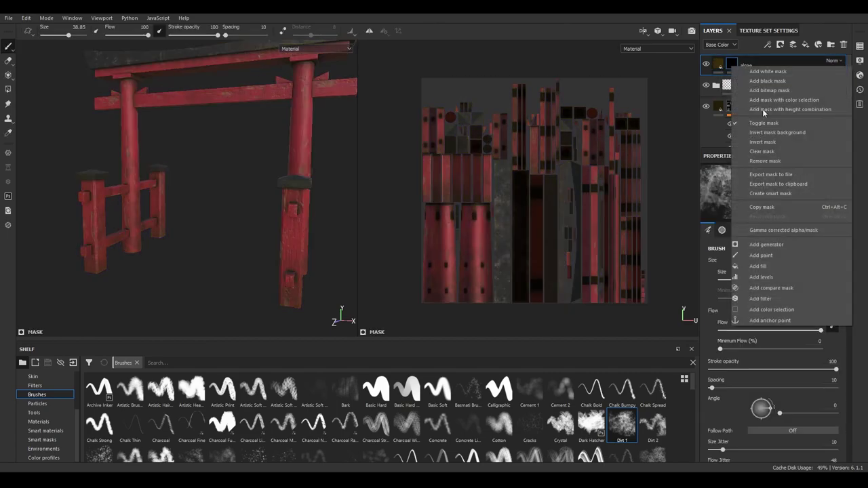
click(55, 441)
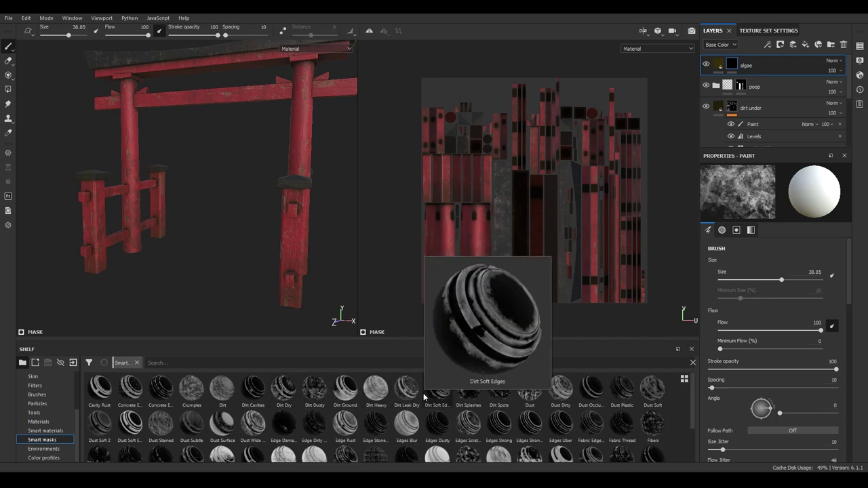
click(176, 363)
text(dirt)
drag(417, 386, 229, 233)
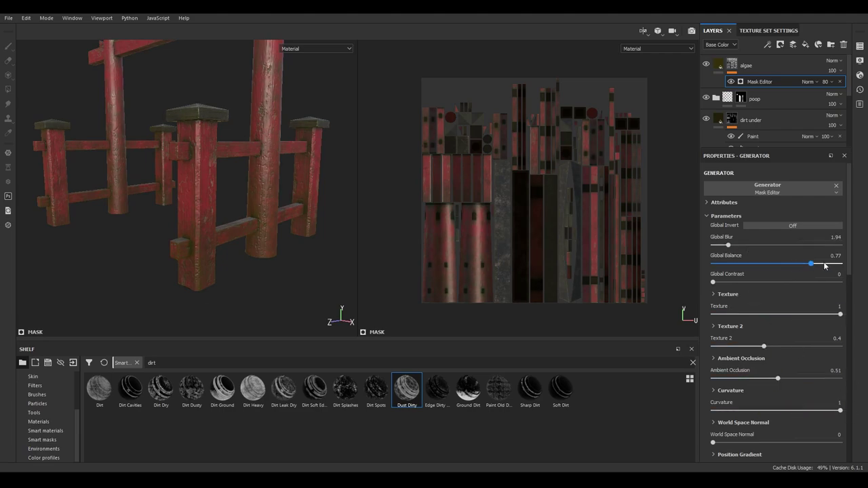
Add a paint effect to the algae mask and paint algae on the fence post bottoms.
right_click(753, 65)
click(765, 263)
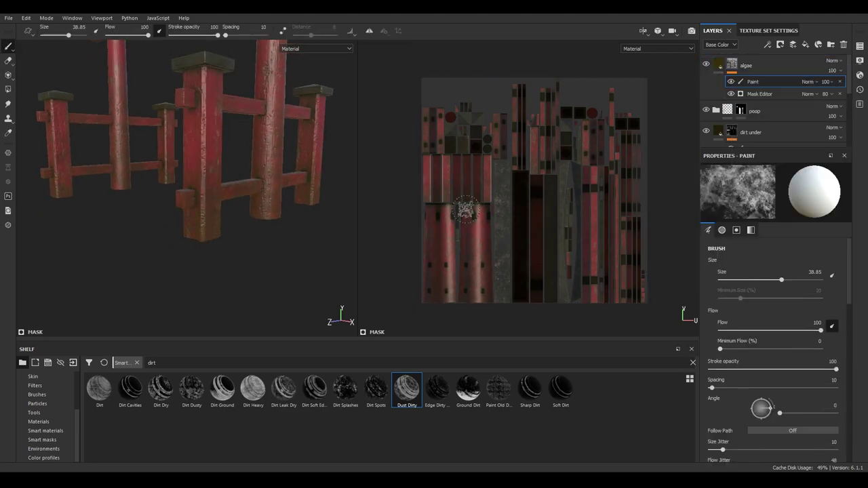
mouse_move(162, 283)
alt+mouse_down()
mouse_move(213, 249)
mouse_move(180, 240)
alt+mouse_up()
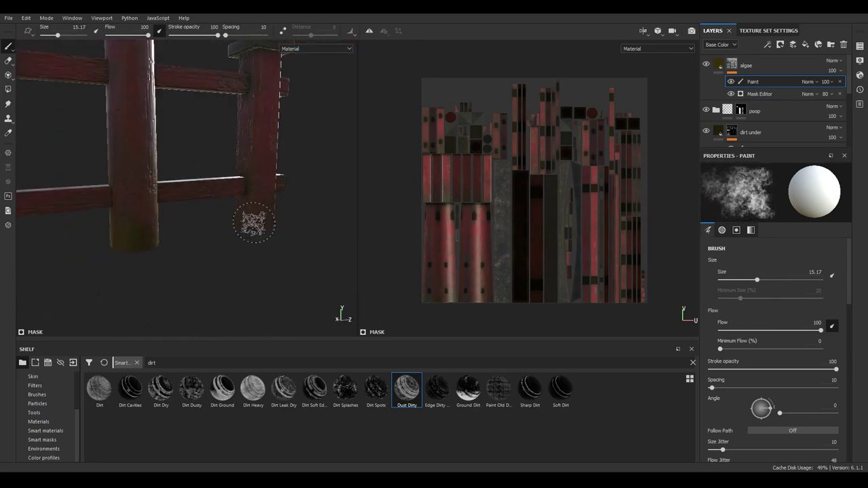
mouse_move(254, 223)
alt+mouse_down()
mouse_move(294, 208)
mouse_move(279, 195)
mouse_move(175, 207)
mouse_move(226, 228)
mouse_move(225, 242)
mouse_move(210, 194)
mouse_move(227, 213)
mouse_move(194, 232)
mouse_move(237, 236)
mouse_move(223, 184)
mouse_move(290, 227)
mouse_move(136, 251)
alt+mouse_up()
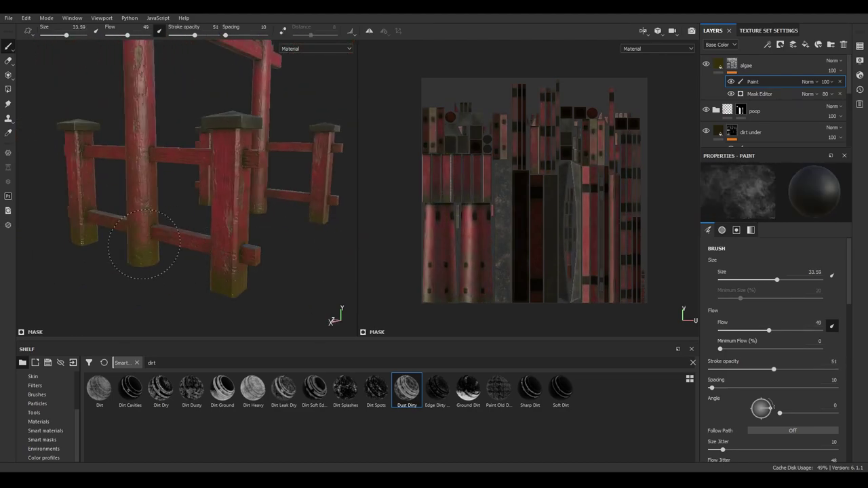
alt+right_drag(135, 252, 190, 265)
Add a new fill layer above the algae layer.
click(746, 65)
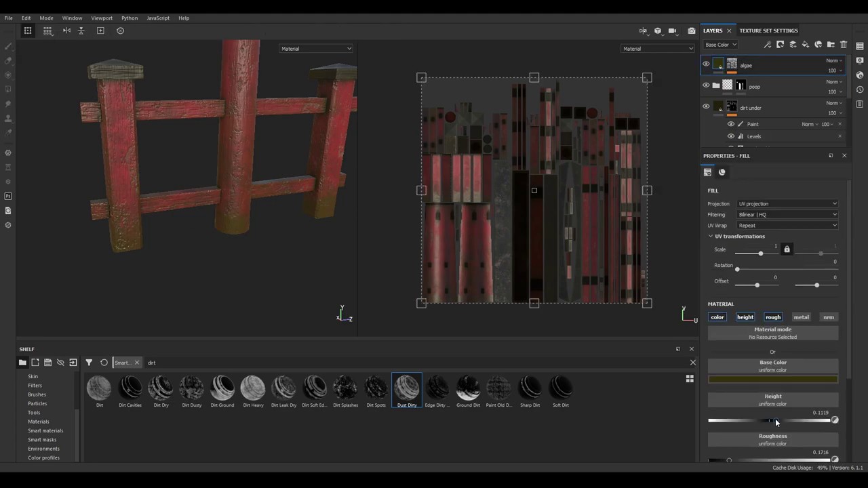
alt+right_drag(210, 210, 231, 170)
mouse_move(231, 170)
alt+mouse_down()
mouse_move(254, 192)
mouse_move(145, 190)
mouse_move(223, 180)
alt+mouse_up()
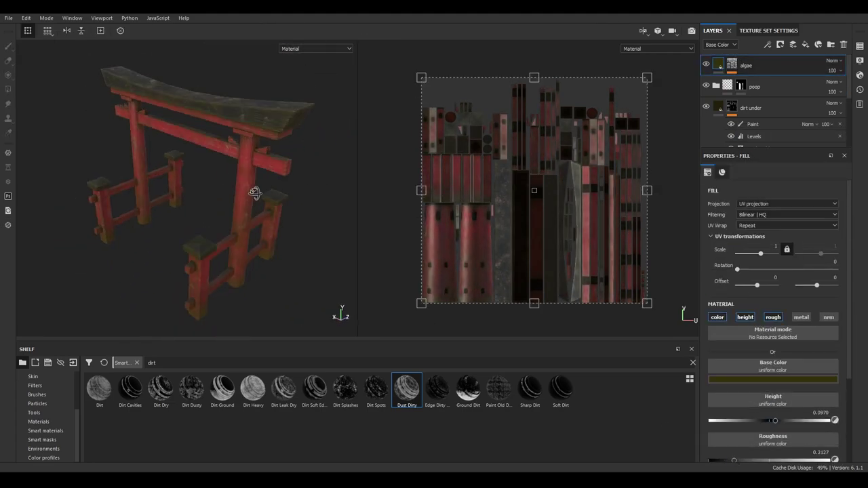
click(805, 44)
Rename the new fill layer 'edge' and give it a black mask with a generator.
double_click(746, 65)
text(edge)
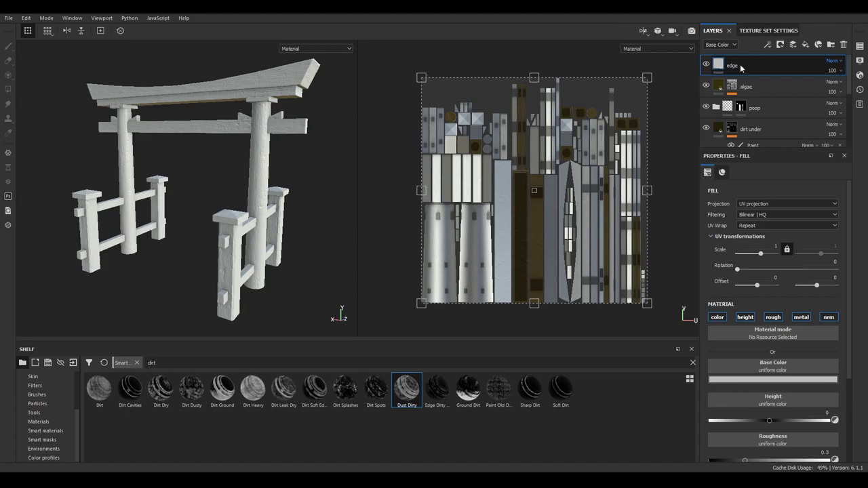
right_click(741, 66)
click(796, 191)
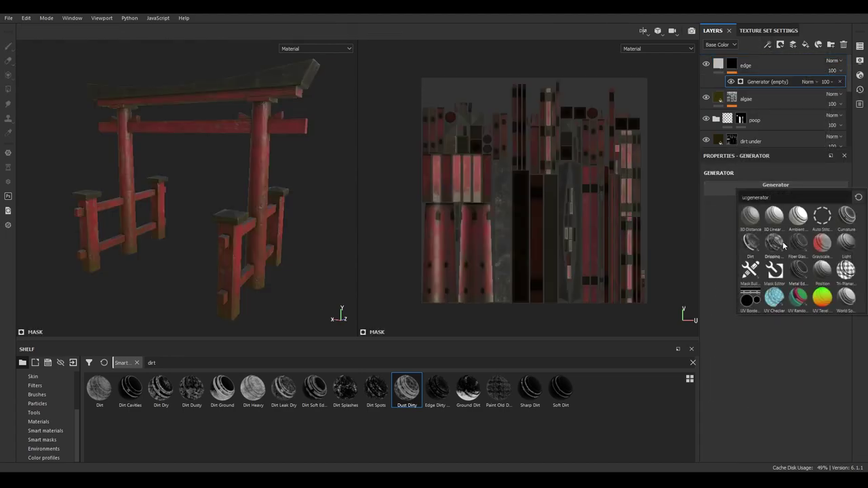
click(784, 245)
key(1)
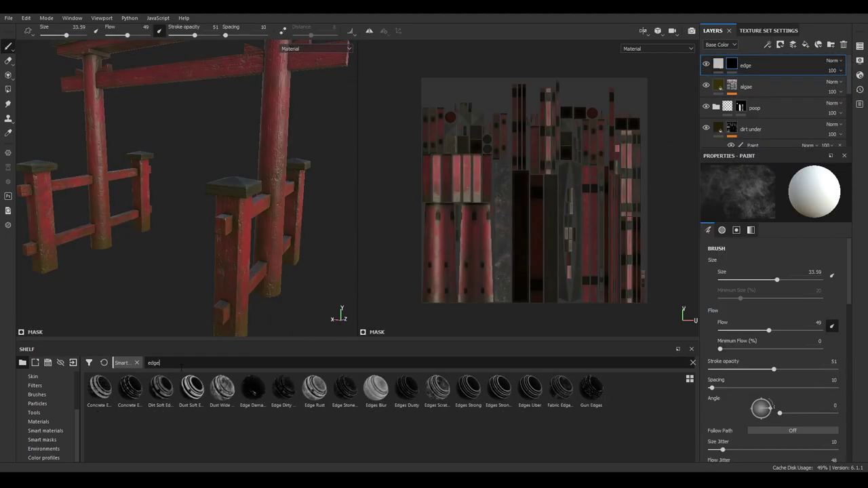
Try the Dirt Soft Edges and Edges Strong smart masks and set the edge fill colour.
drag(161, 388, 746, 65)
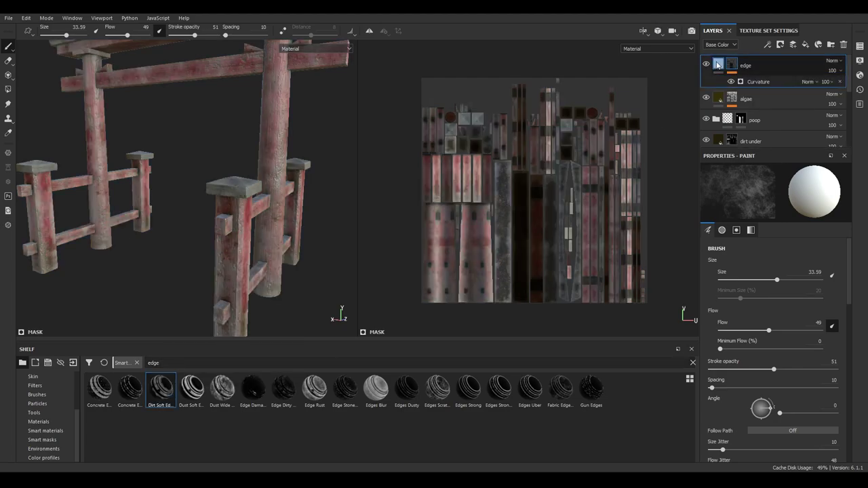
click(778, 295)
click(740, 65)
mouse_move(780, 263)
mouse_down()
mouse_move(747, 266)
mouse_move(743, 283)
mouse_up()
scroll(326, 157, down, 3)
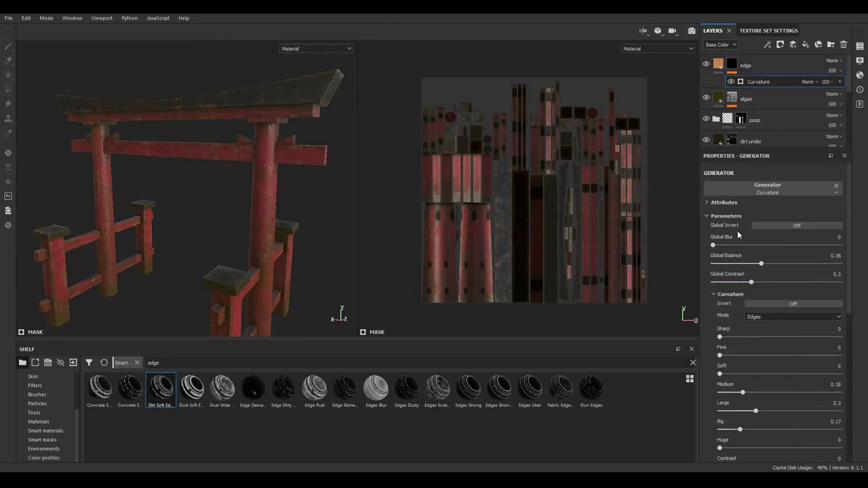
drag(468, 388, 748, 84)
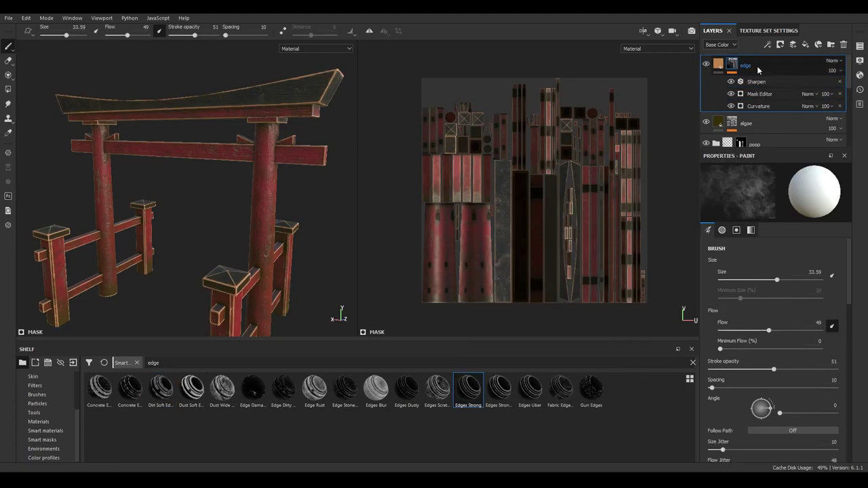
click(756, 106)
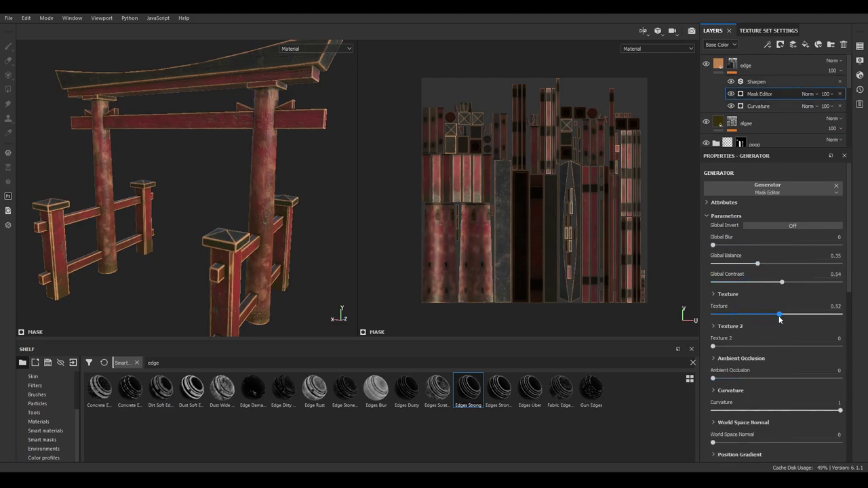
Revert to the Metal Edge Wear mask at 0.3 wear level with edges smoothness 4.
key(ctrl+z)
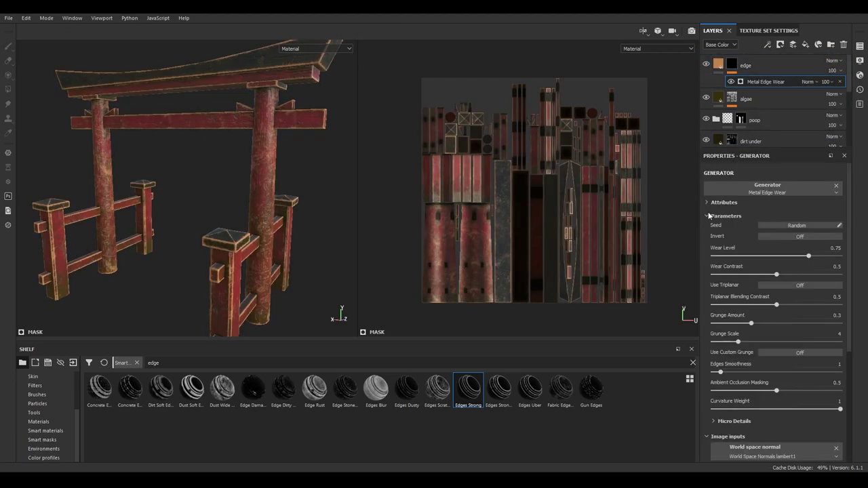
click(734, 256)
key(ctrl+z)
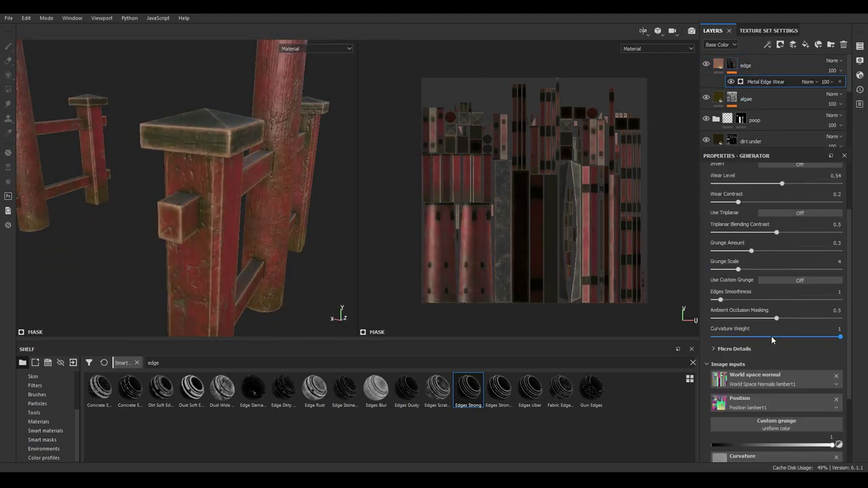
key(ctrl+z)
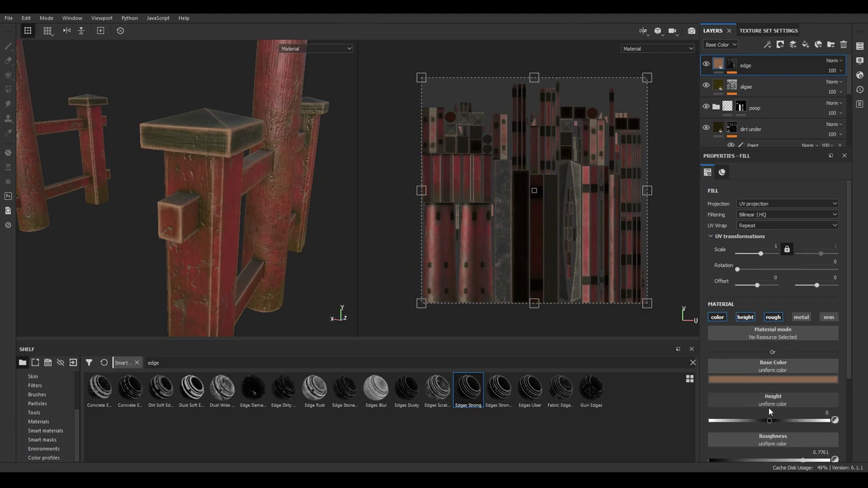
key(f)
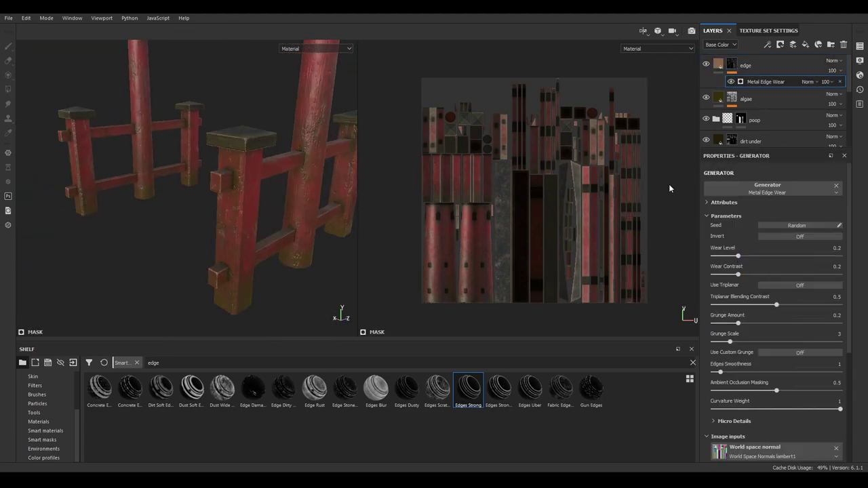
drag(734, 374, 744, 373)
mouse_move(260, 217)
alt+mouse_down()
mouse_move(261, 241)
mouse_move(281, 217)
alt+mouse_up()
key(f)
mouse_move(216, 180)
alt+mouse_down()
mouse_move(248, 189)
mouse_move(244, 197)
alt+mouse_up()
Add a new fill layer on top and show roughness in both viewports.
click(658, 48)
click(644, 93)
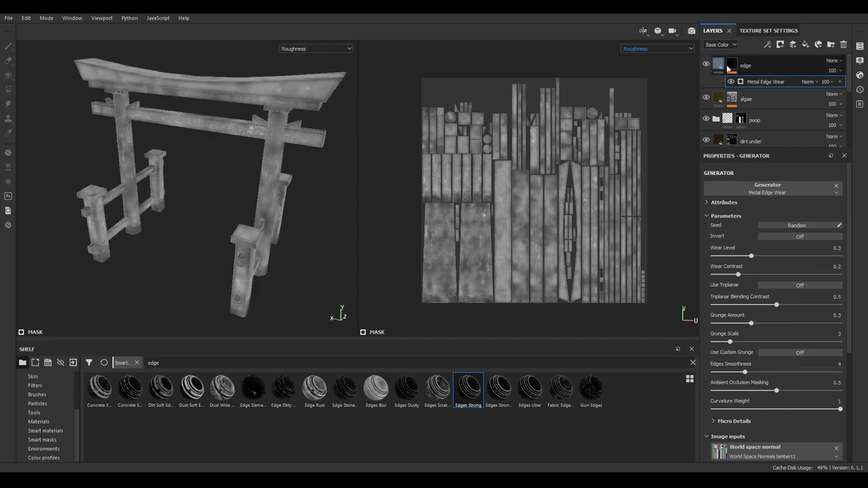
click(805, 44)
Mask the 'overall roughness' layer with a Grunge Leaky Paint fill at UV scale 15.
right_click(746, 65)
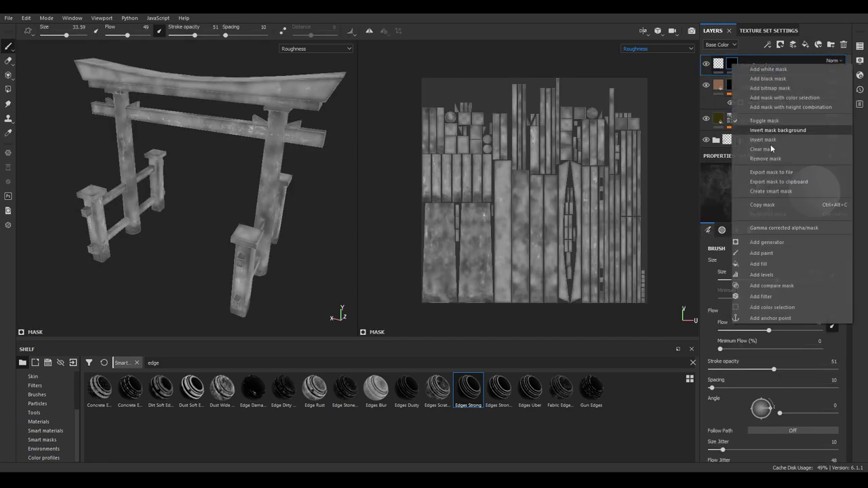
click(753, 135)
click(55, 403)
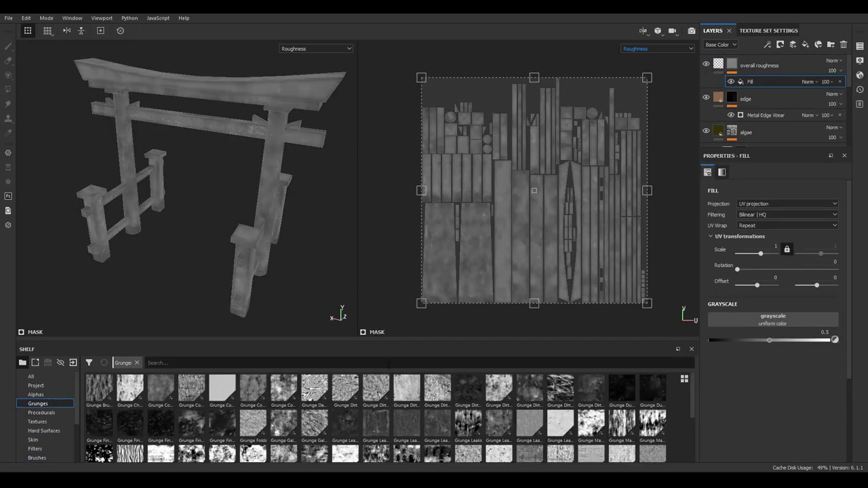
click(388, 364)
text(leak)
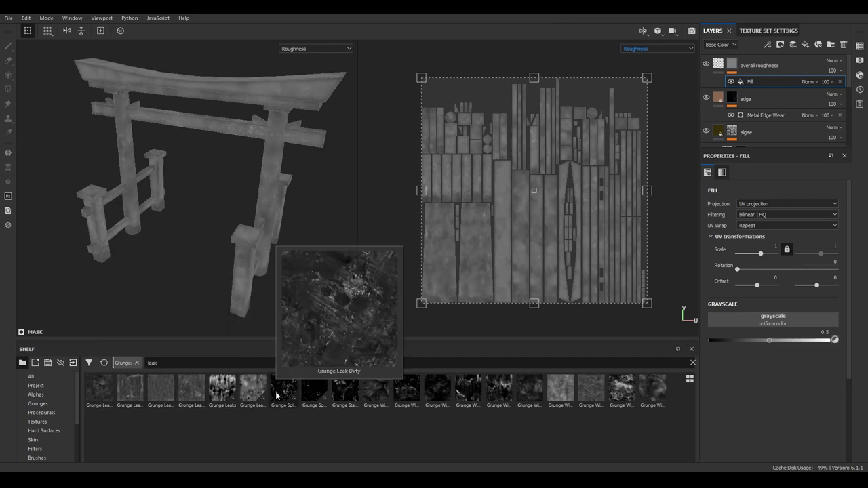
drag(253, 388, 773, 319)
click(722, 66)
text(15)
key(Return)
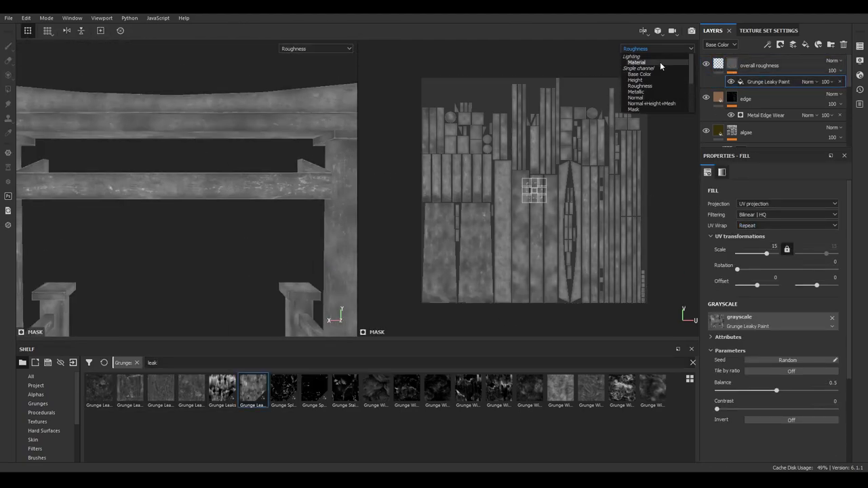
Raise the overall roughness layer's roughness to about 0.97.
click(637, 61)
click(758, 65)
drag(751, 387, 826, 385)
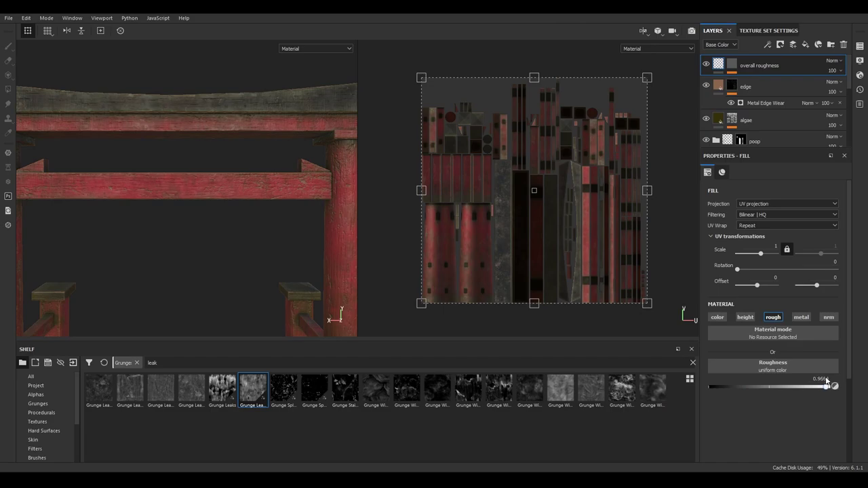
Make the grunge tri-planar at scale about 1, with 0.39 balance and 0.18 contrast.
click(657, 49)
click(637, 94)
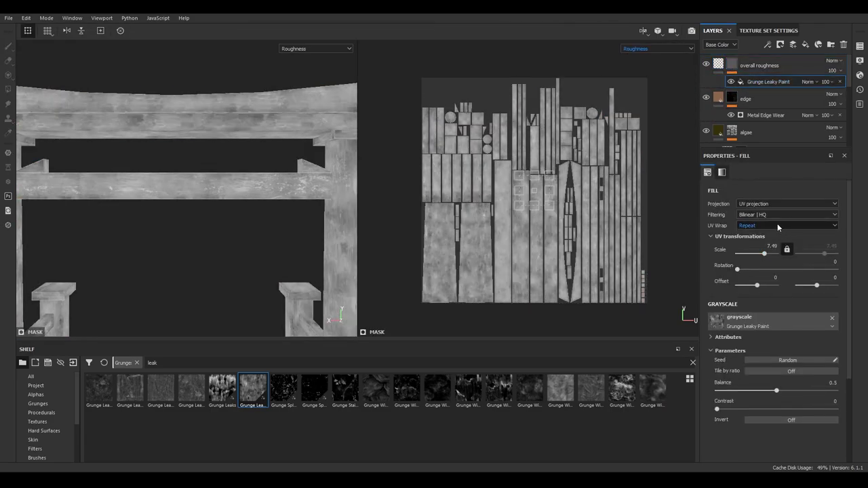
drag(764, 270, 760, 269)
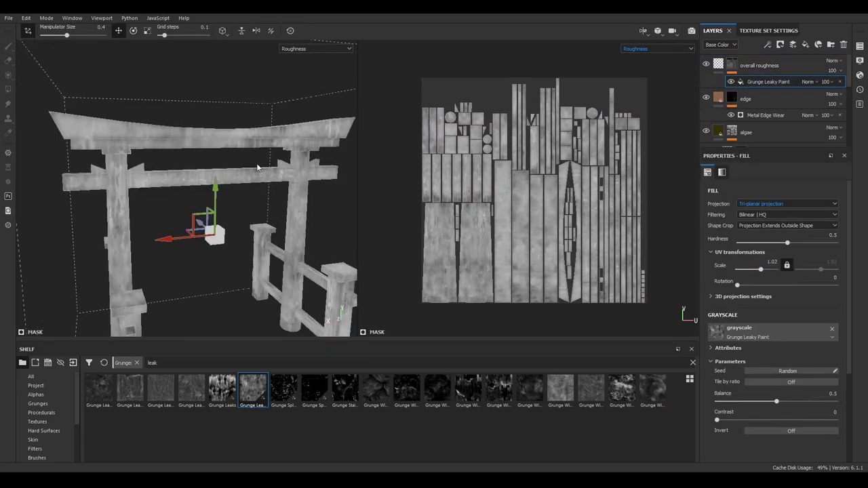
mouse_move(777, 402)
mouse_down()
mouse_move(801, 402)
mouse_move(763, 401)
mouse_up()
drag(717, 420, 767, 419)
key(m)
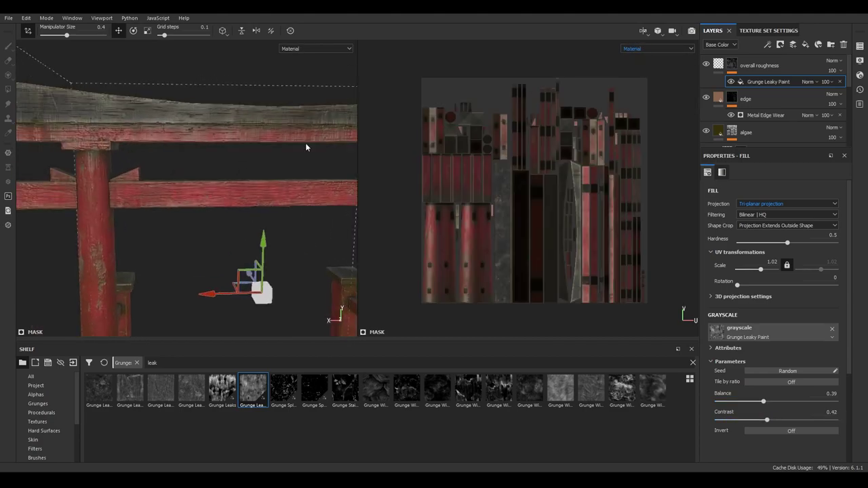
key(Delete)
key(ctrl+z)
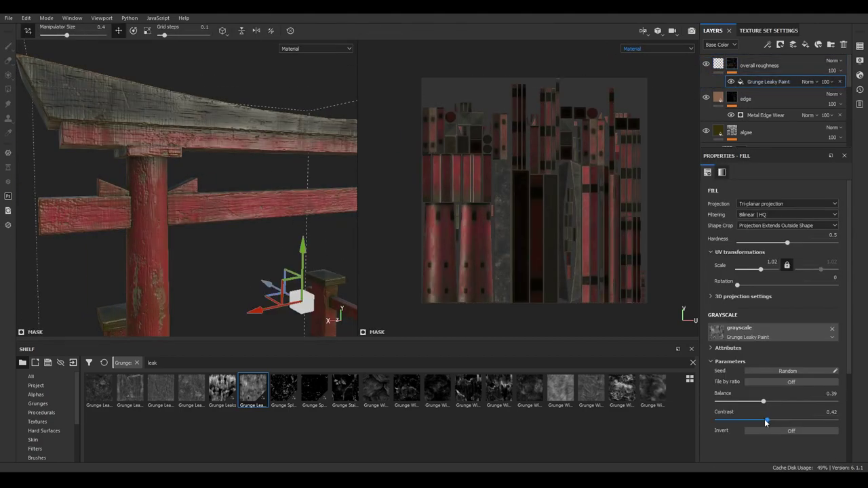
Darken the algae layer's base colour to dark olive.
scroll(258, 194, down, 5)
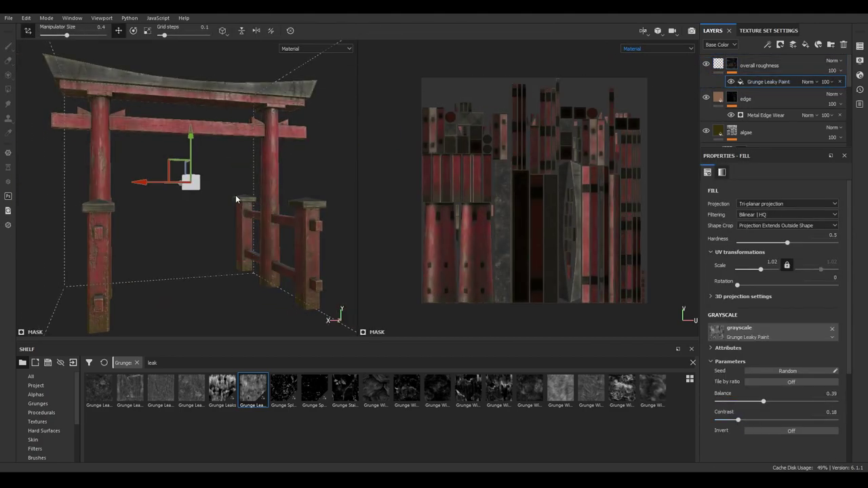
mouse_move(238, 197)
alt+mouse_down()
mouse_move(157, 208)
mouse_move(246, 226)
mouse_move(284, 224)
alt+mouse_up()
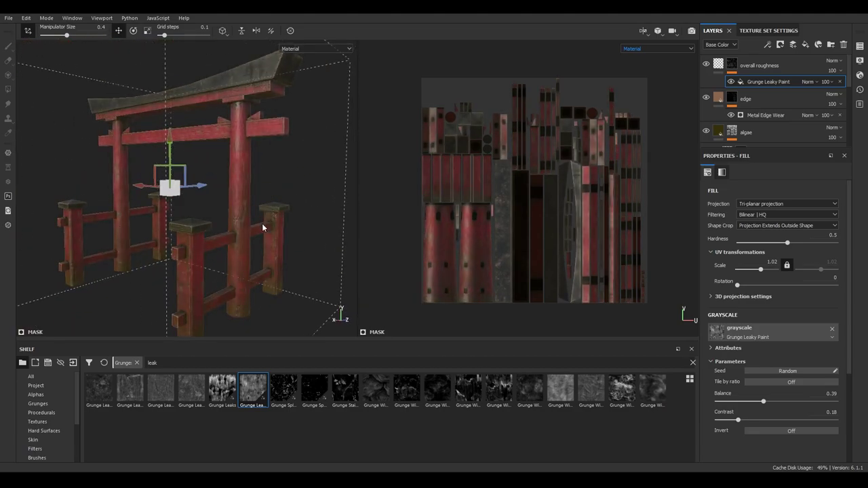
click(746, 132)
click(780, 380)
click(784, 449)
alt+drag(204, 173, 268, 169)
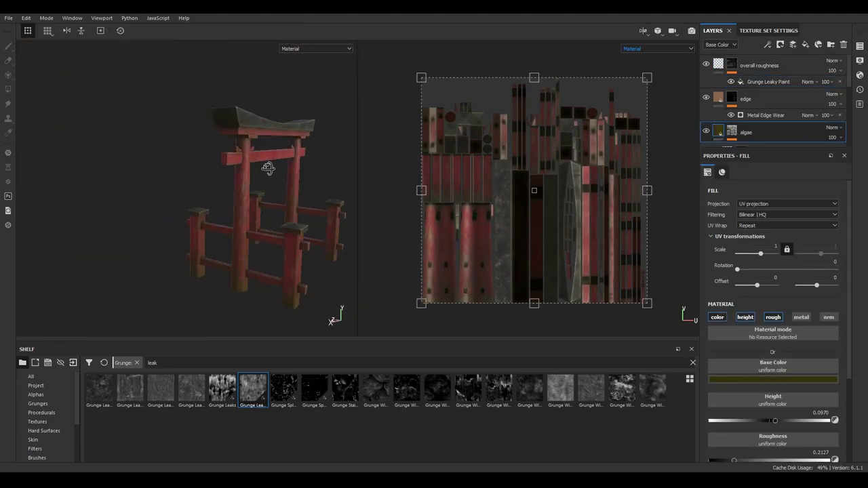
Bring the textured torii gate closer and centred in the Marmoset view.
alt+drag(106, 204, 202, 330)
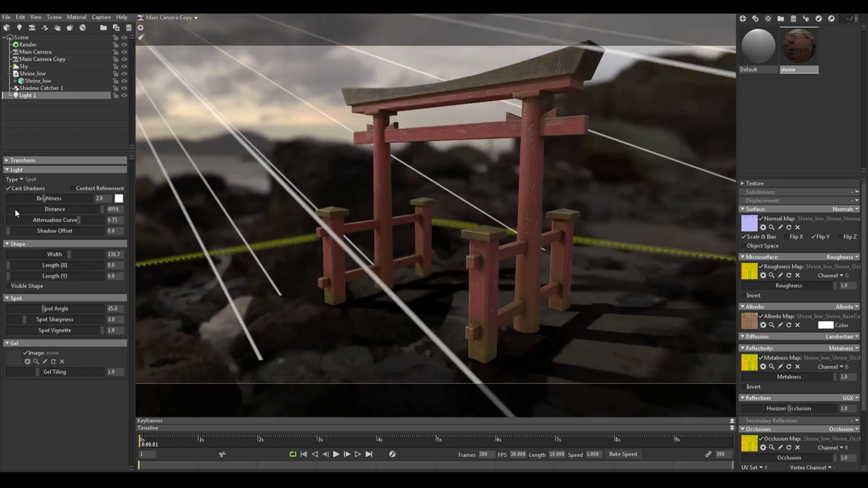
Set the scene units to kilometers and turn on the scale reference.
click(21, 37)
click(23, 172)
click(53, 196)
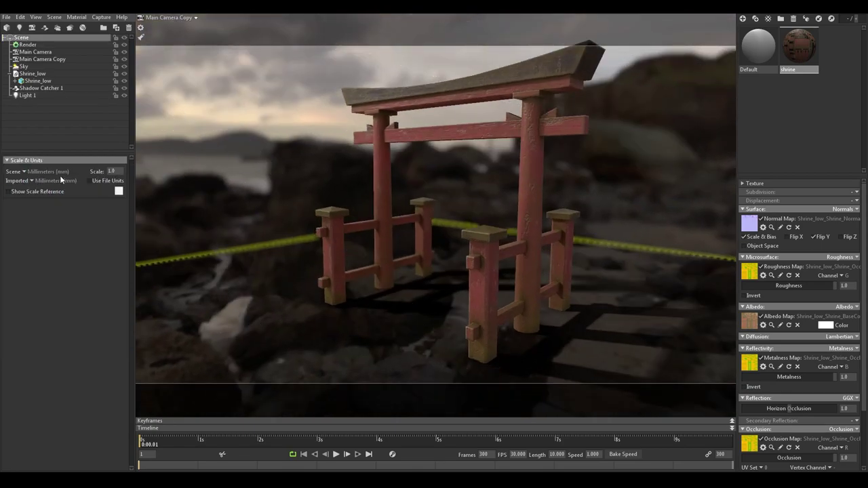
click(22, 192)
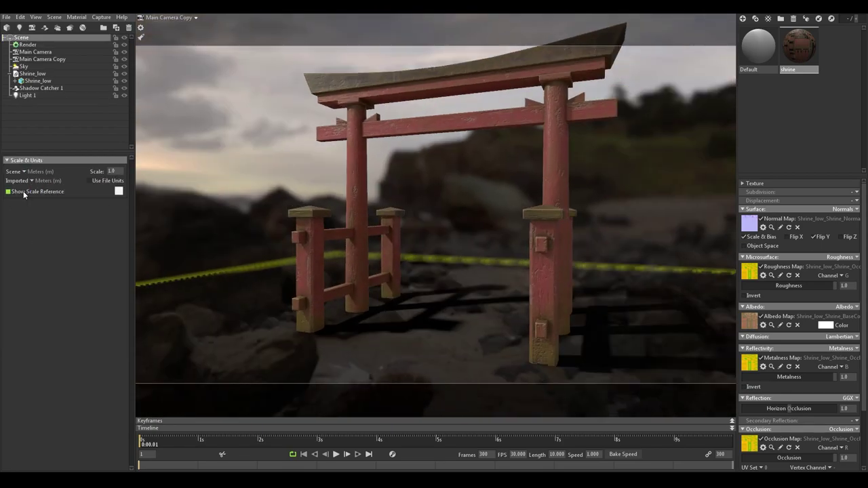
Give the main camera a 35 mm lens, zero flare strength and raise exposure.
click(27, 95)
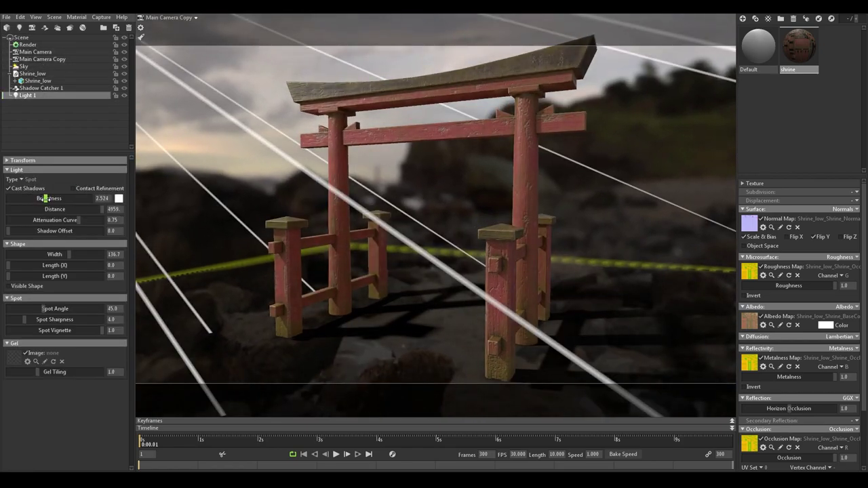
click(35, 51)
text(35)
key(Return)
scroll(68, 305, down, 1)
click(18, 353)
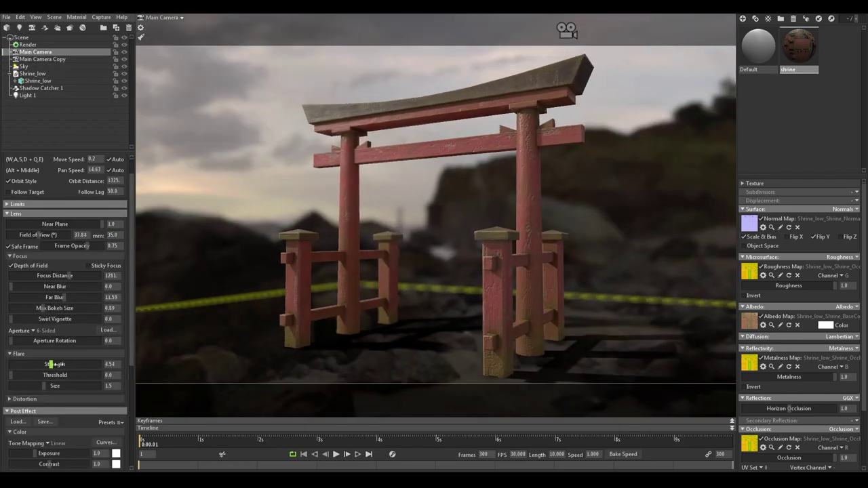
drag(25, 364, 10, 365)
drag(54, 453, 61, 453)
scroll(60, 446, down, 1)
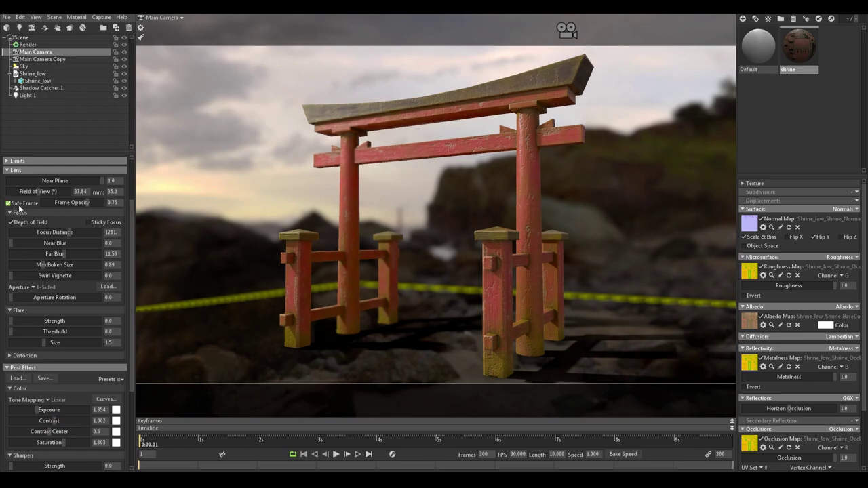
Widen Light 1's spot angle and adjust its cone sharpness.
click(23, 66)
click(27, 95)
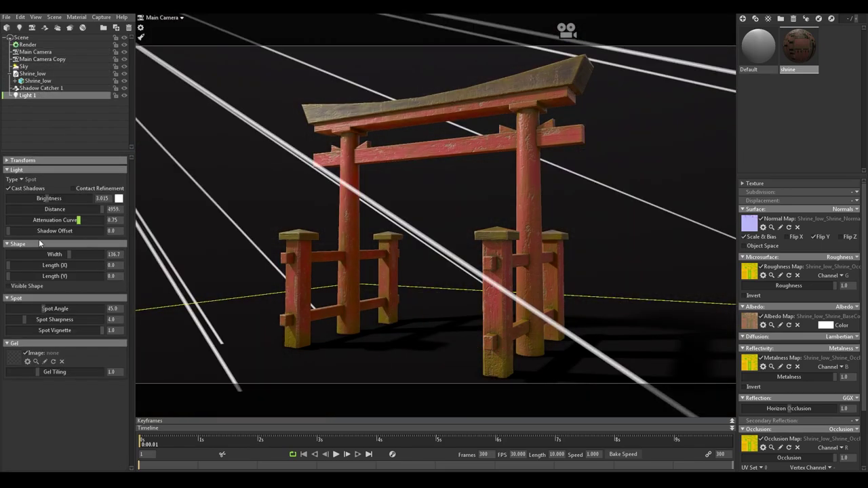
drag(47, 309, 76, 309)
drag(24, 319, 27, 318)
Increase the camera's sharpening, bloom size, vignette and film grain.
click(35, 53)
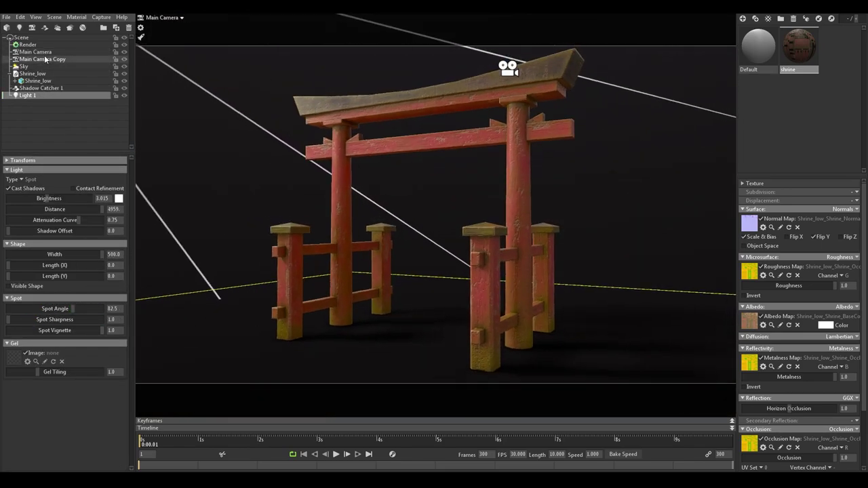
scroll(55, 379, down, 2)
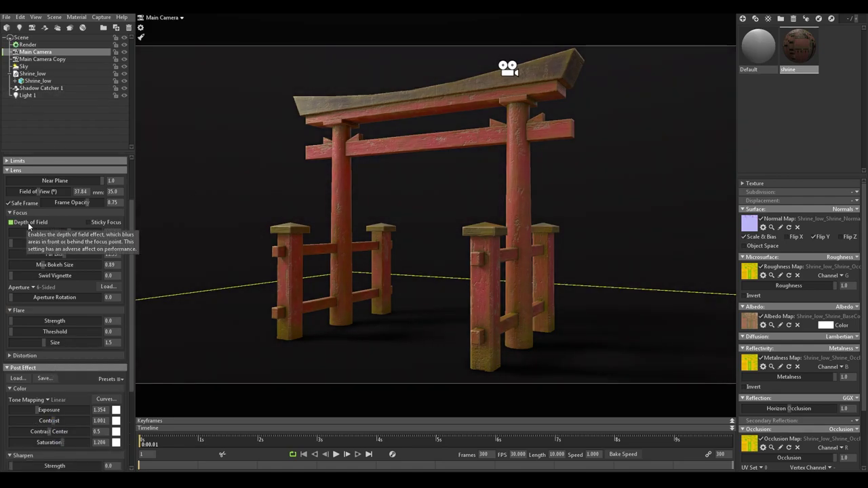
scroll(20, 349, down, 3)
drag(45, 345, 57, 345)
drag(24, 390, 58, 413)
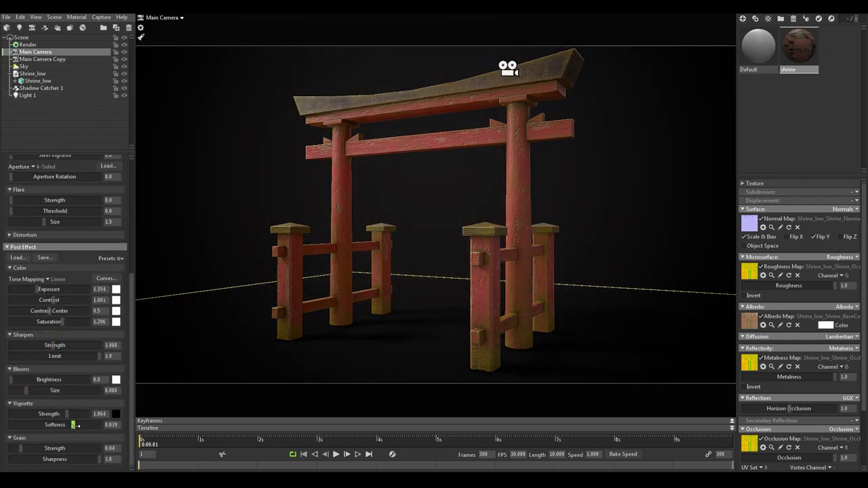
drag(27, 448, 34, 448)
drag(285, 299, 298, 303)
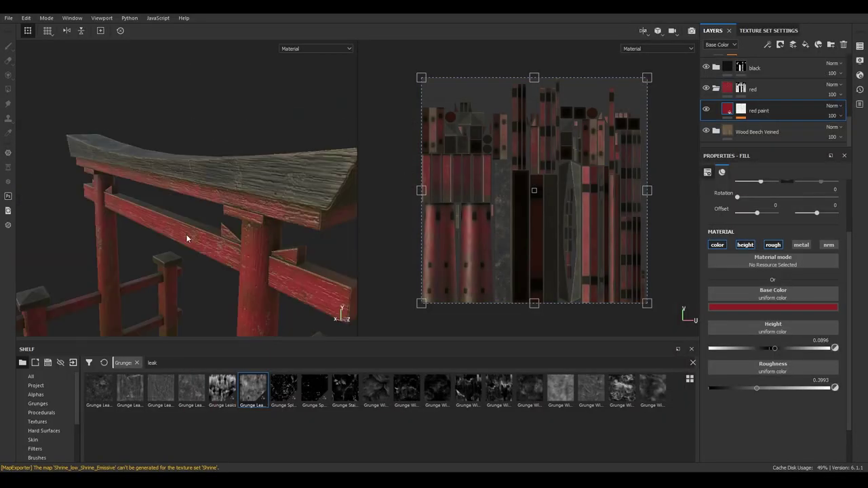
Display the algae layer's mask in the viewports and nudge a mask setting.
alt+click(721, 66)
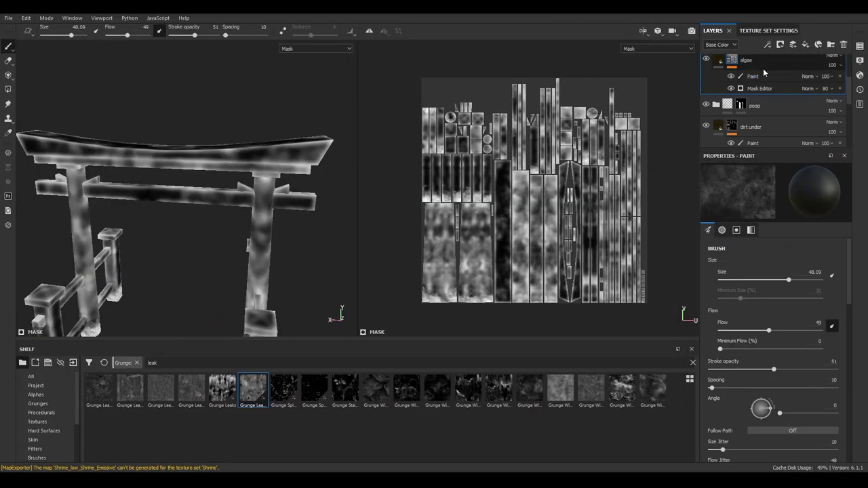
drag(746, 264, 762, 265)
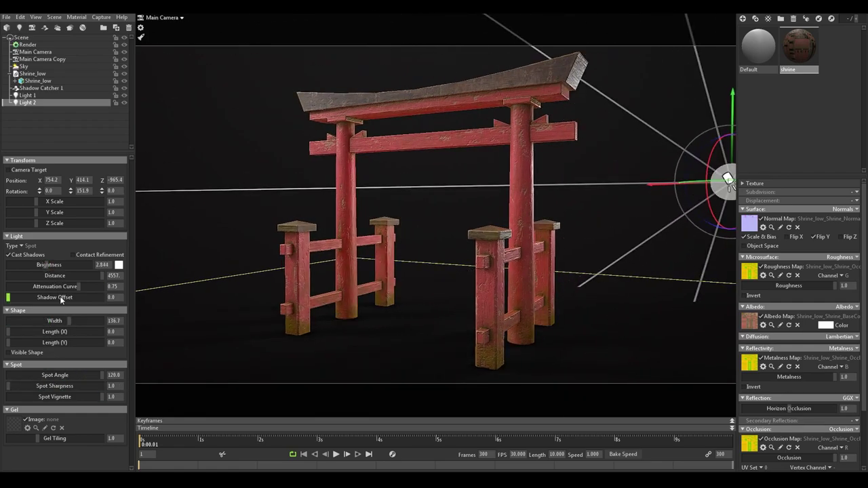
Move the second spotlight, Light 2, to sit beside the gate.
click(47, 66)
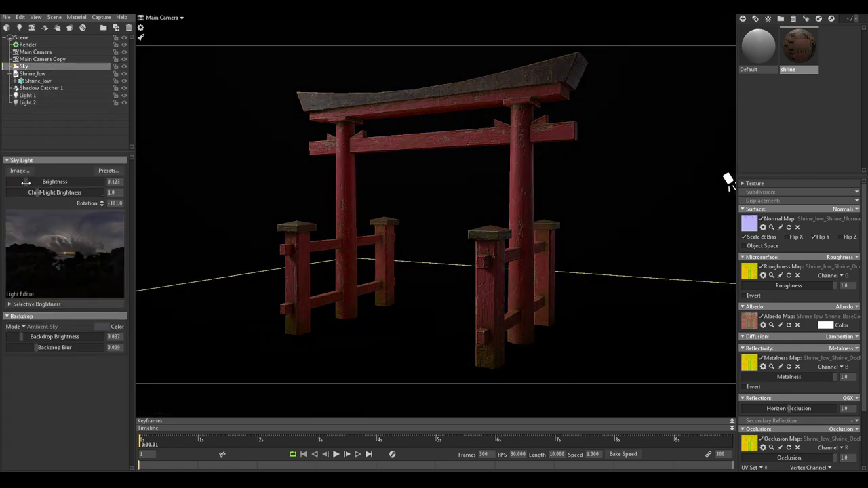
click(37, 96)
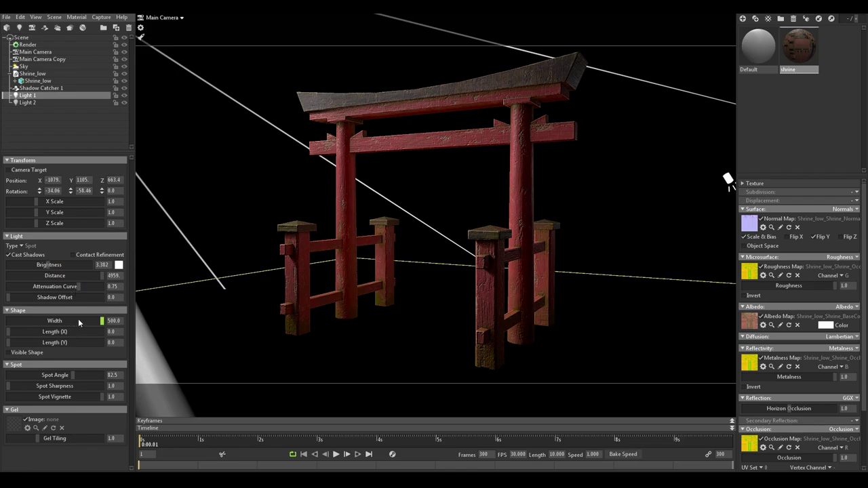
click(38, 103)
drag(729, 182, 587, 189)
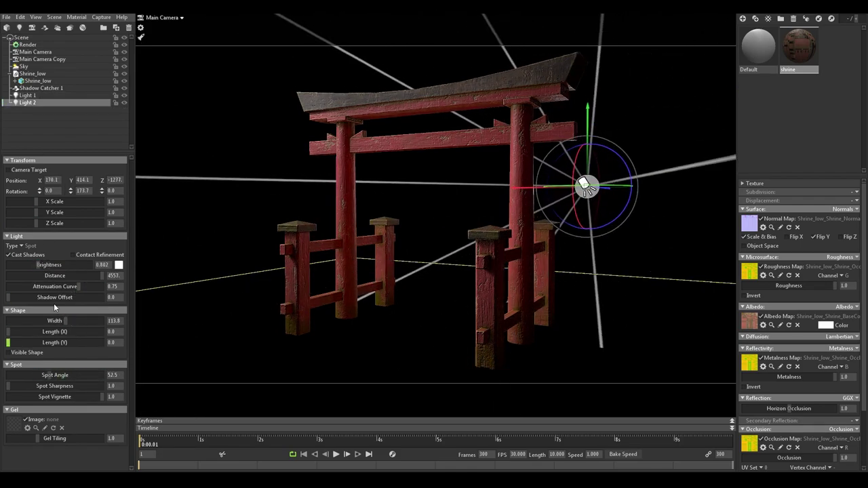
click(265, 170)
Review the sky lighting and render settings, viewing through the camera copy.
click(42, 59)
click(24, 65)
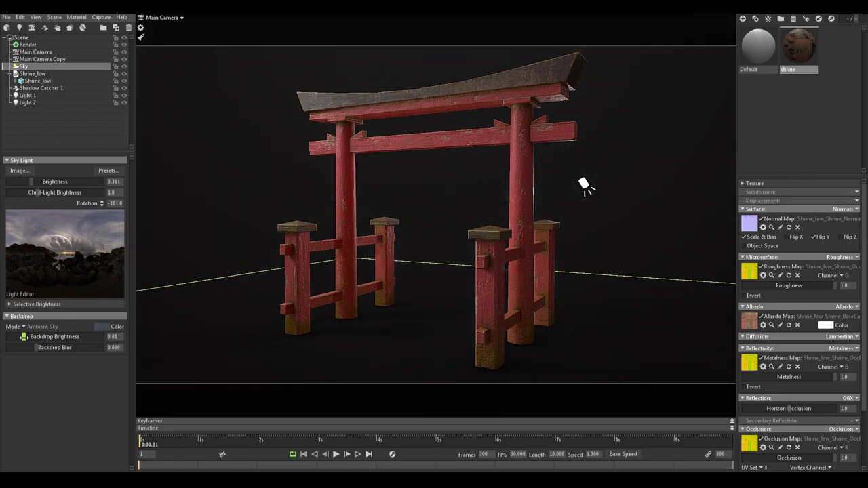
click(252, 204)
click(28, 44)
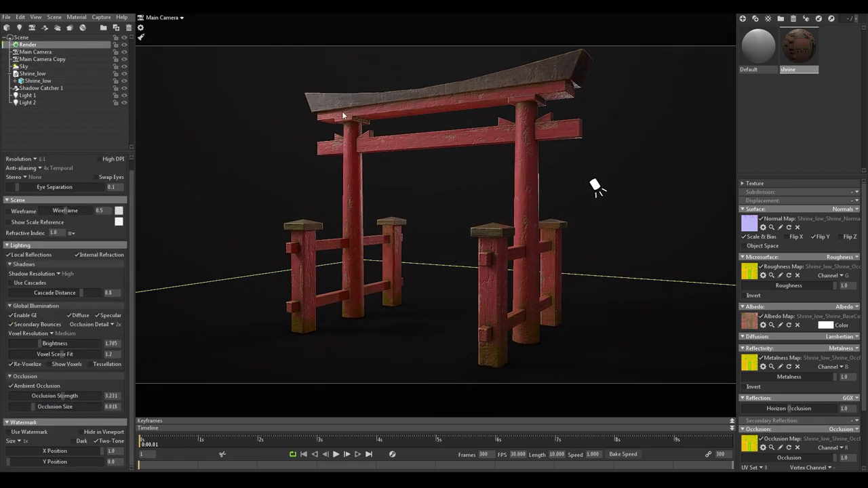
click(43, 59)
click(163, 18)
Lower Light 1's brightness for a darker, moodier scene.
click(196, 26)
click(27, 102)
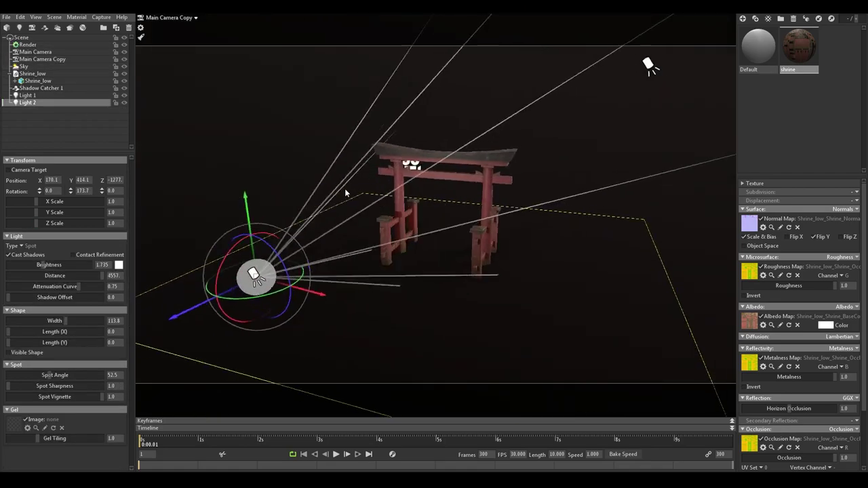
mouse_move(345, 189)
mouse_down()
mouse_move(293, 191)
mouse_move(340, 174)
mouse_up()
click(294, 192)
click(166, 18)
click(204, 27)
drag(49, 266, 42, 266)
click(382, 184)
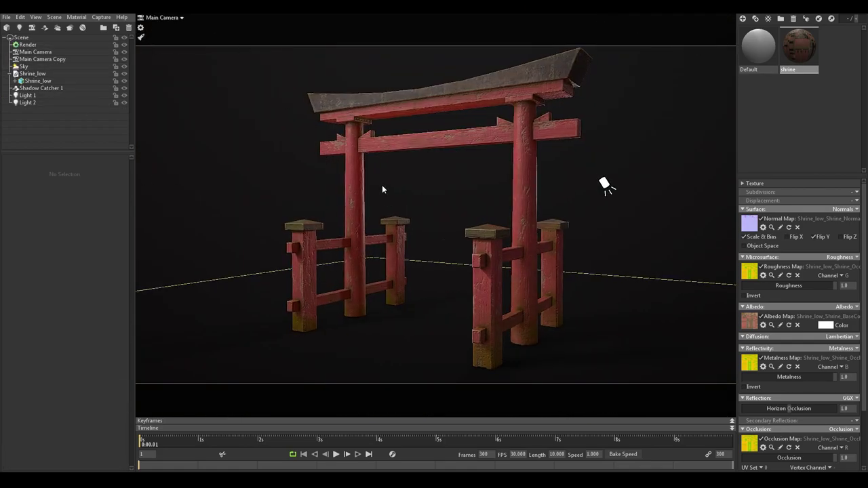
Set the Sky backdrop mode to Color with a flat light grey (RGB 177).
click(24, 66)
click(27, 326)
click(42, 337)
click(101, 326)
drag(152, 398, 143, 407)
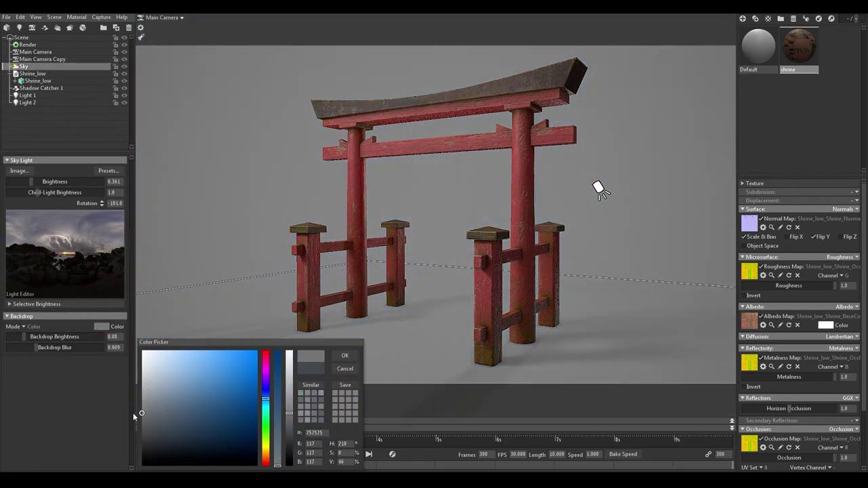
click(275, 198)
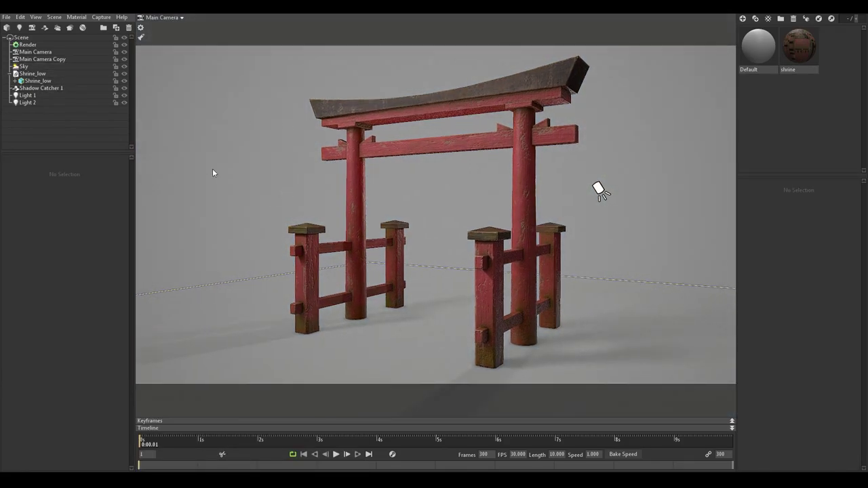
On the Main Camera, adjust vignette strength, grain and sharpening strength.
click(35, 52)
drag(49, 414, 68, 413)
drag(49, 379, 11, 390)
drag(55, 345, 59, 345)
Orbit and zoom the camera to reframe the view on the torii gate.
drag(350, 247, 416, 258)
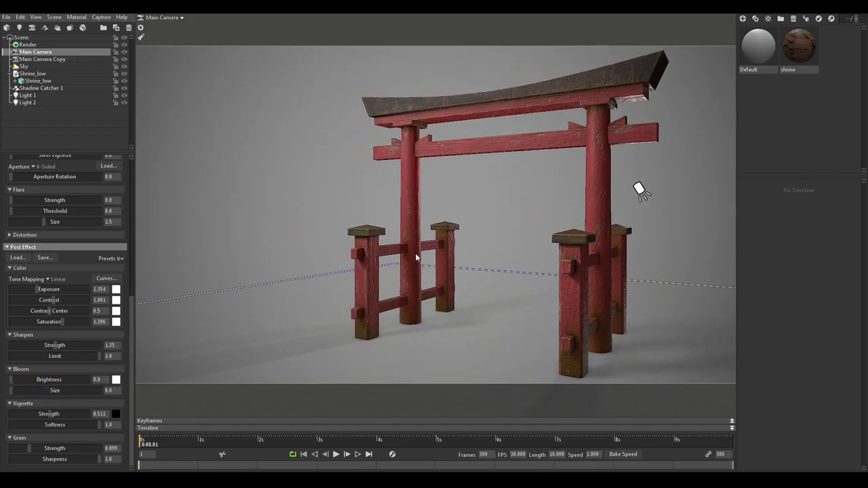
scroll(66, 219, up, 5)
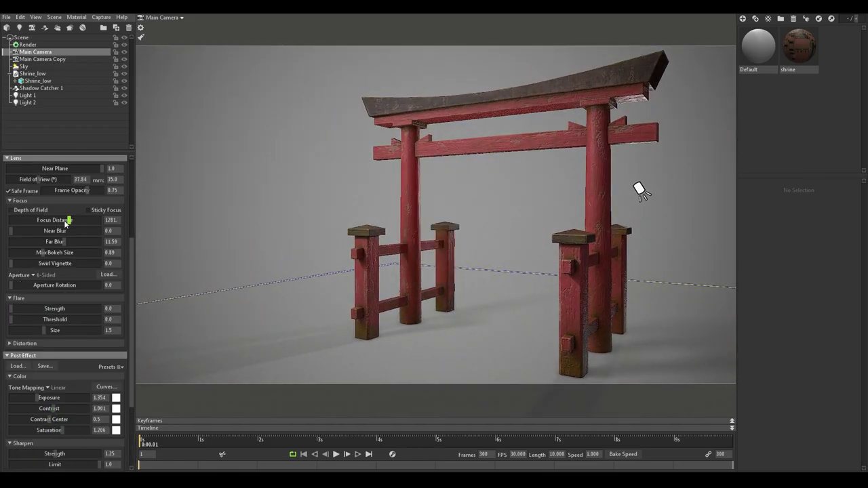
scroll(66, 219, up, 5)
scroll(461, 238, up, 2)
scroll(461, 238, down, 2)
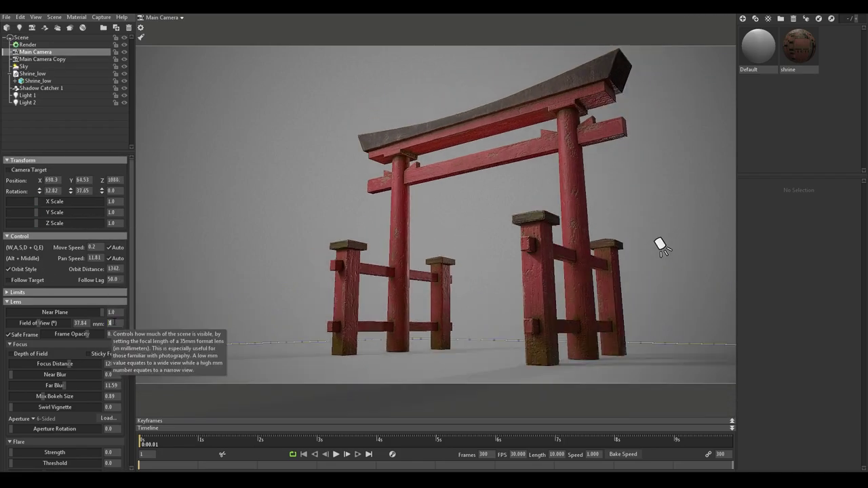
drag(477, 243, 492, 254)
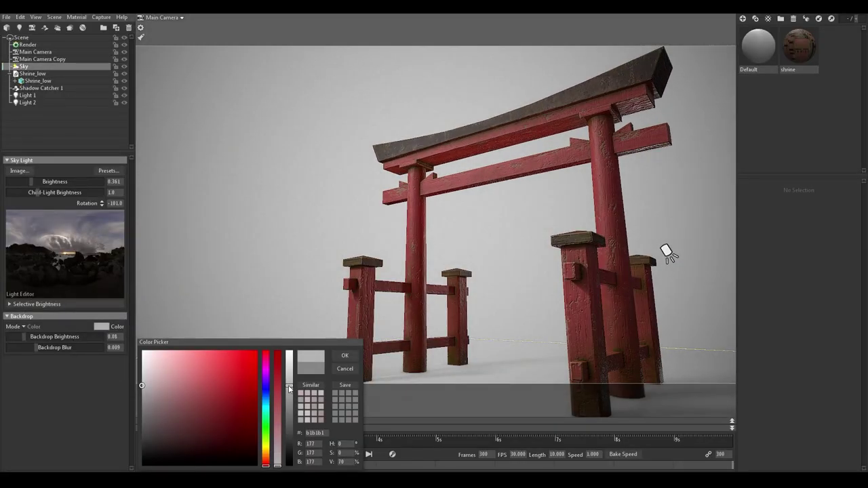